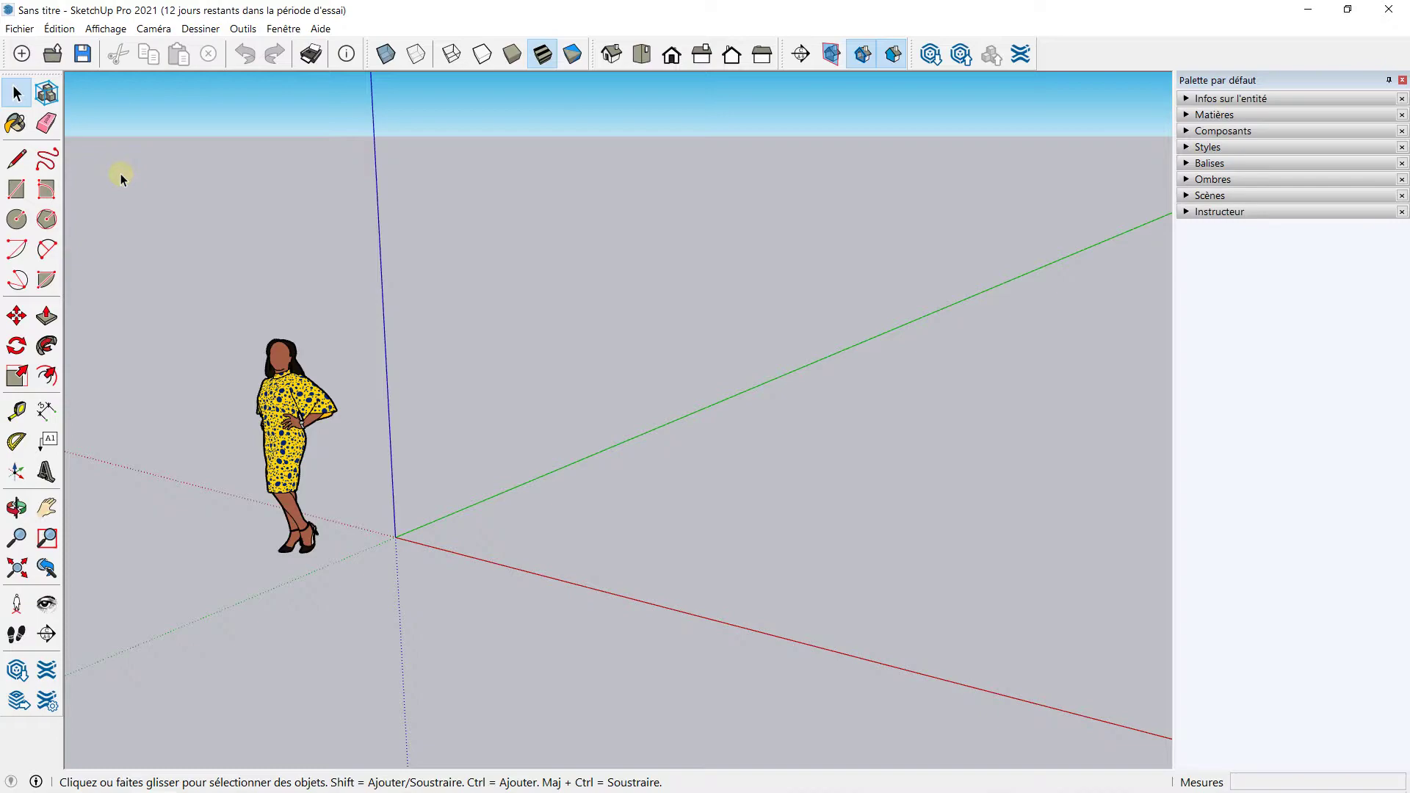
Orbit the camera downward until it looks onto the empty ground plane.
middle_drag(132, 183, 207, 195)
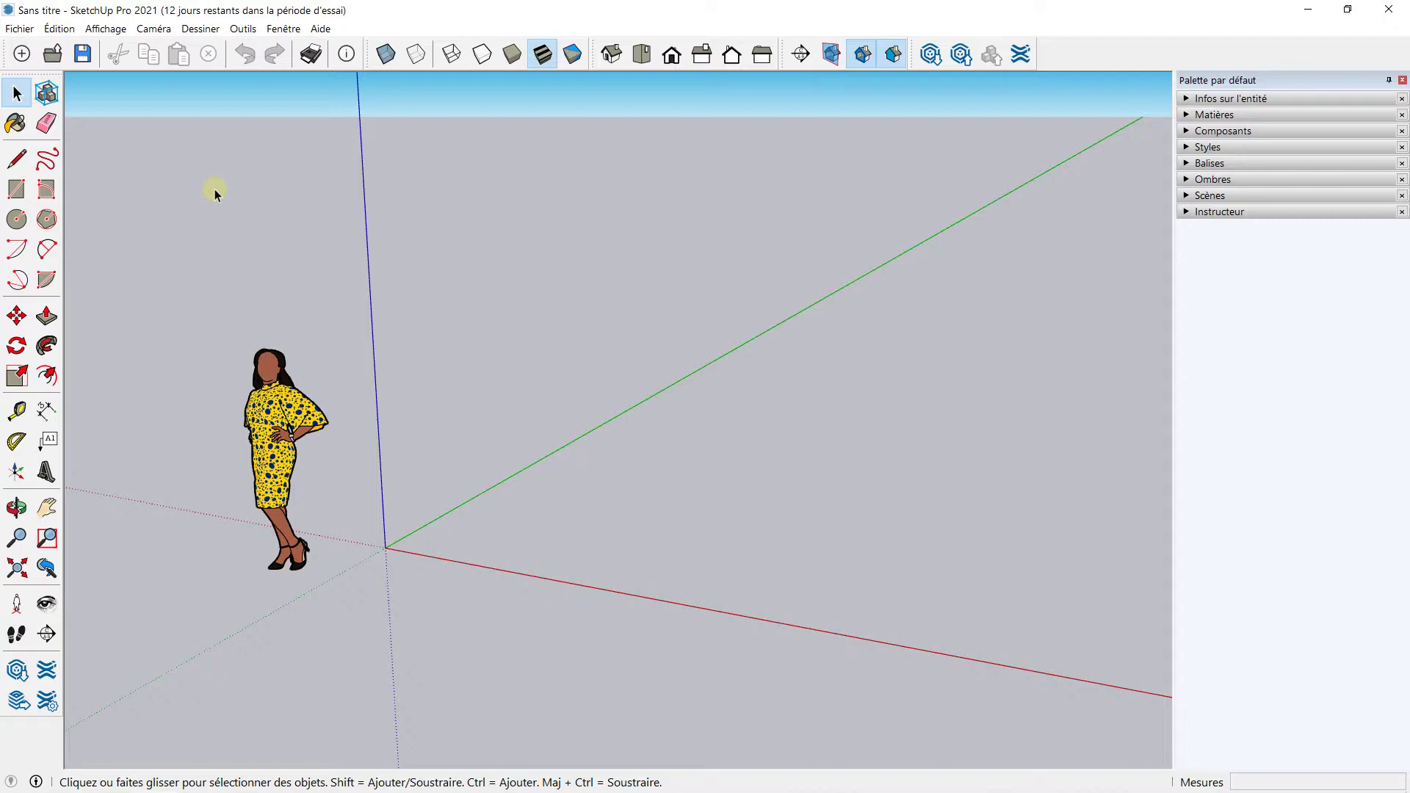
middle_drag(202, 210, 356, 192)
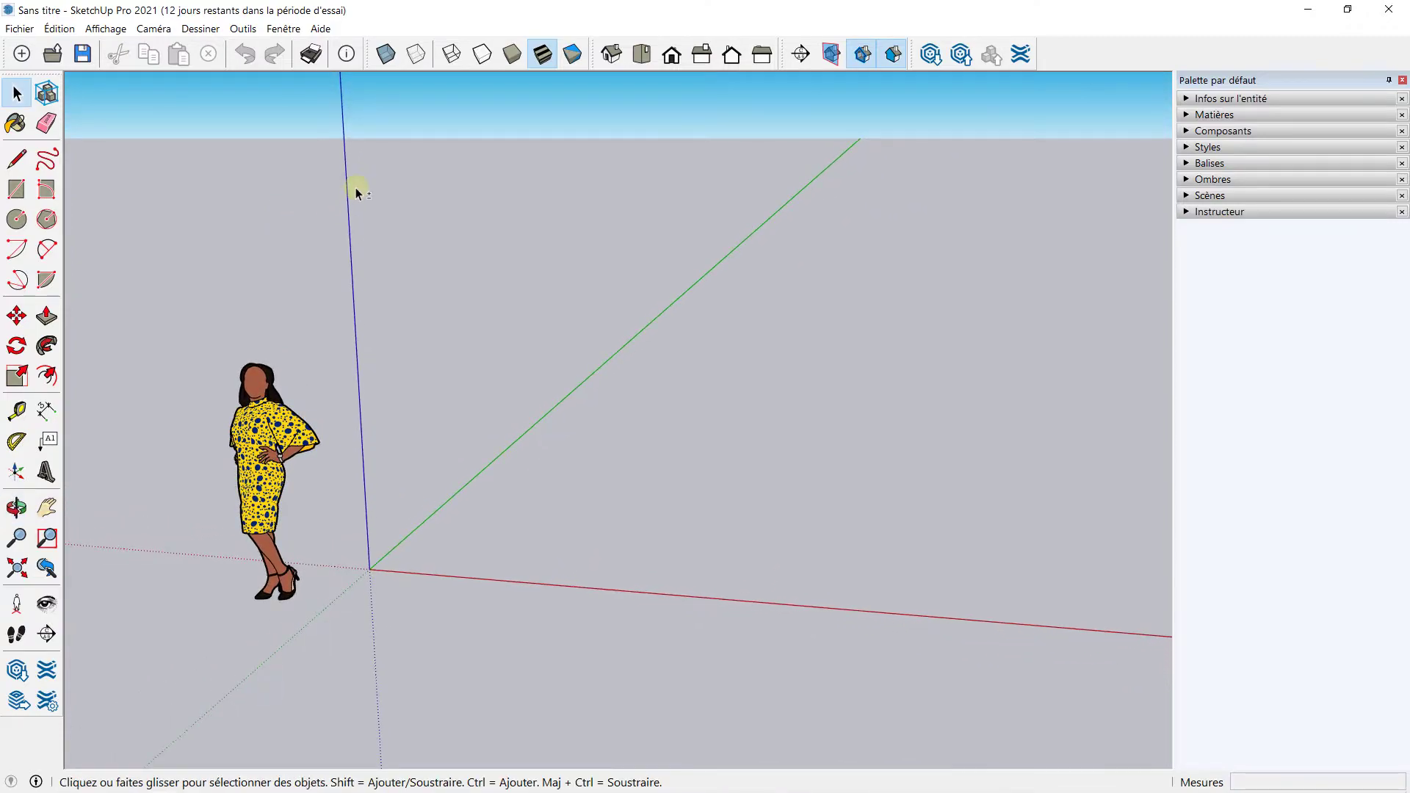
mouse_move(928, 290)
middle_down()
mouse_move(510, 305)
mouse_move(284, 362)
middle_up()
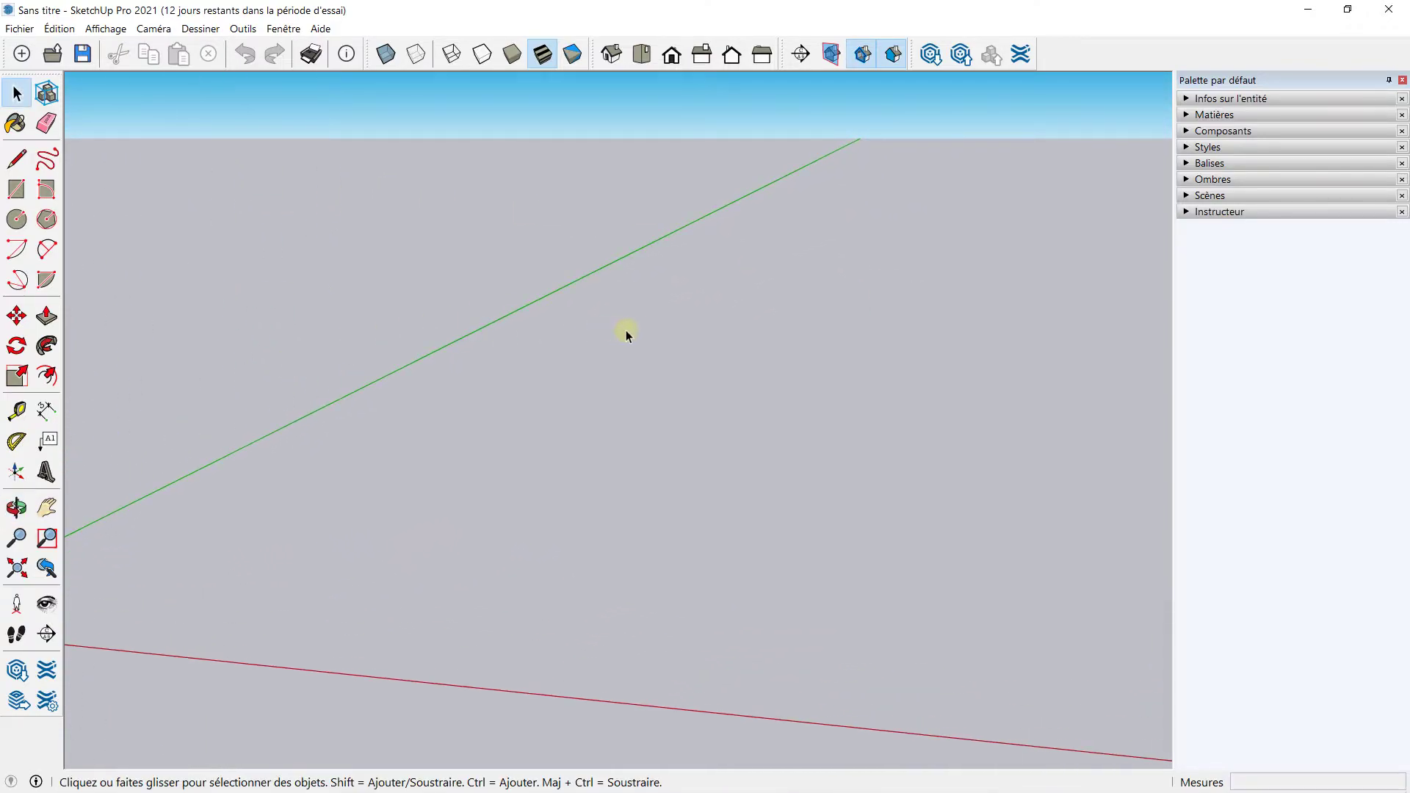
mouse_move(688, 331)
middle_down()
mouse_move(762, 370)
mouse_move(302, 350)
mouse_move(309, 361)
middle_up()
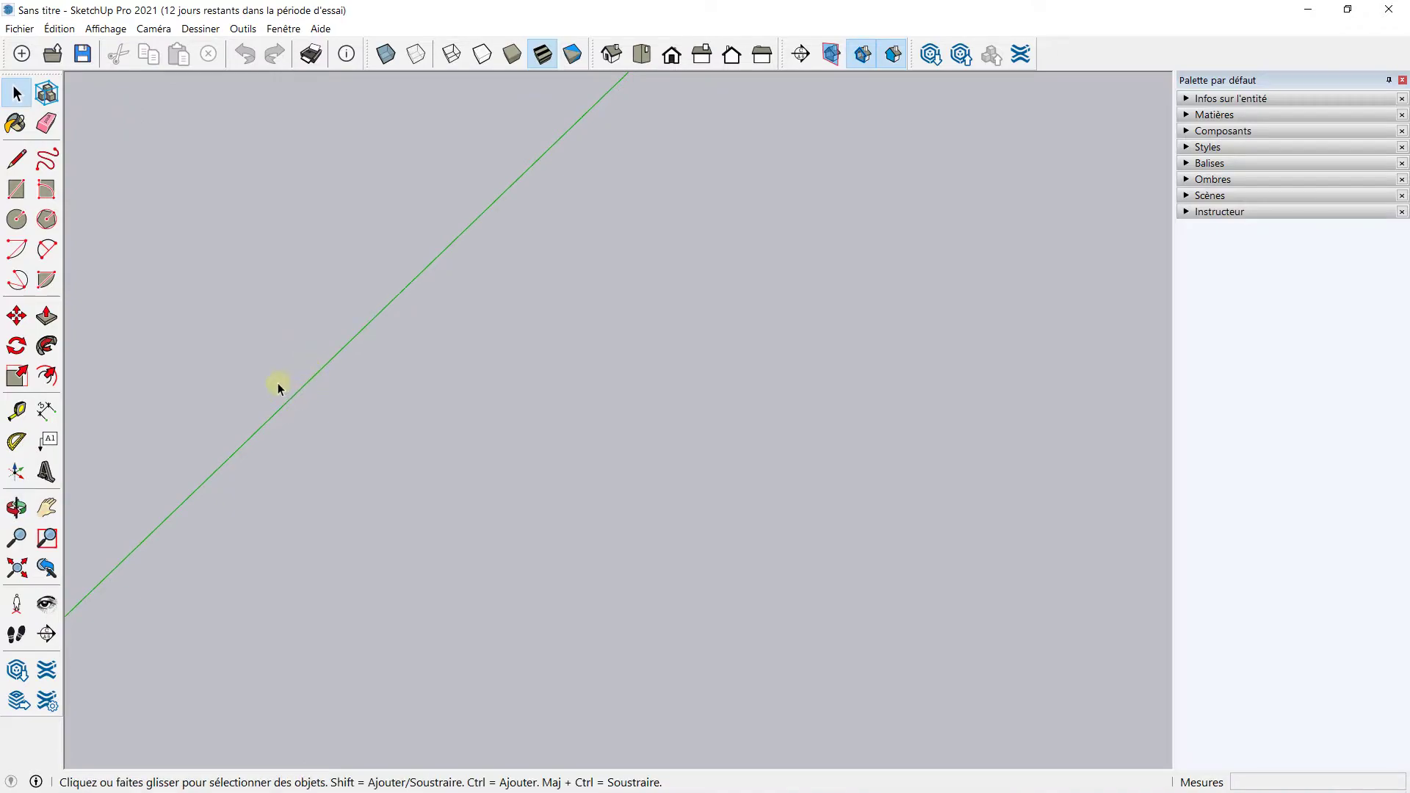
Start a circle with its side count raised to 59.
click(24, 226)
scroll(550, 500, up, 2)
scroll(499, 521, up, 2)
key(Caps_Lock)
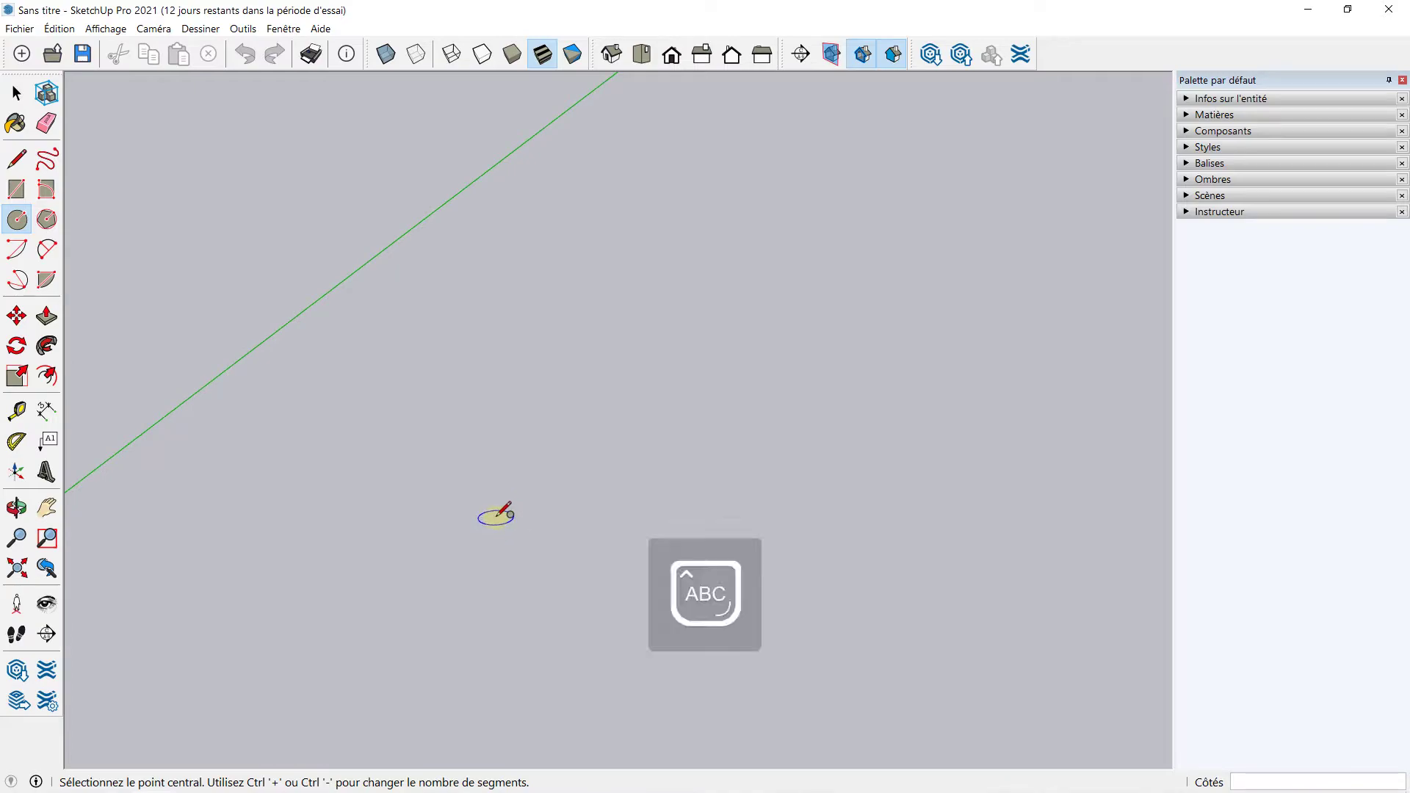
key(ctrl+plus)
key(ctrl+plus)
key(ctrl+plus)
key(ctrl+plus)
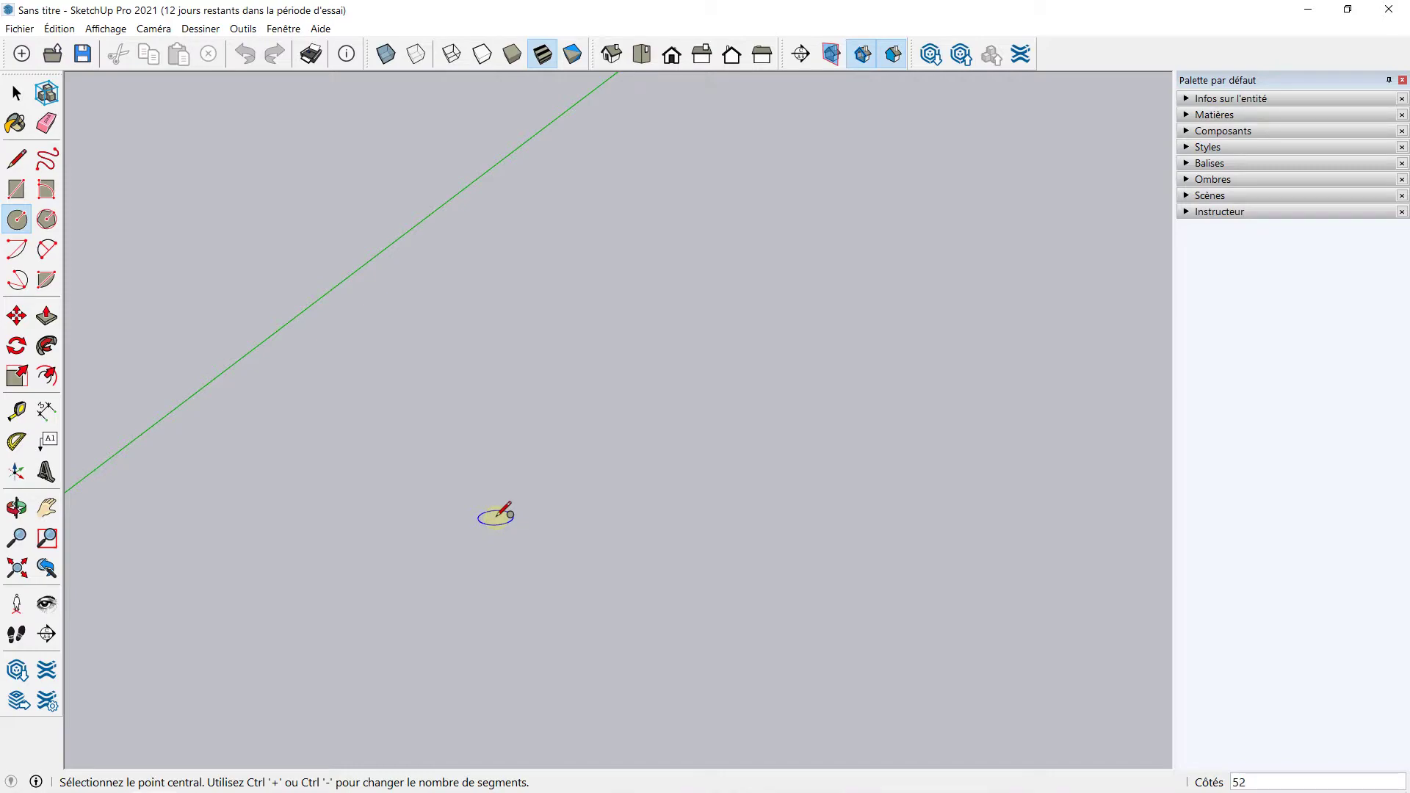
key(ctrl+plus)
key(ctrl+plus)
Centre the circle on the ground and give it a 40 cm radius.
click(495, 519)
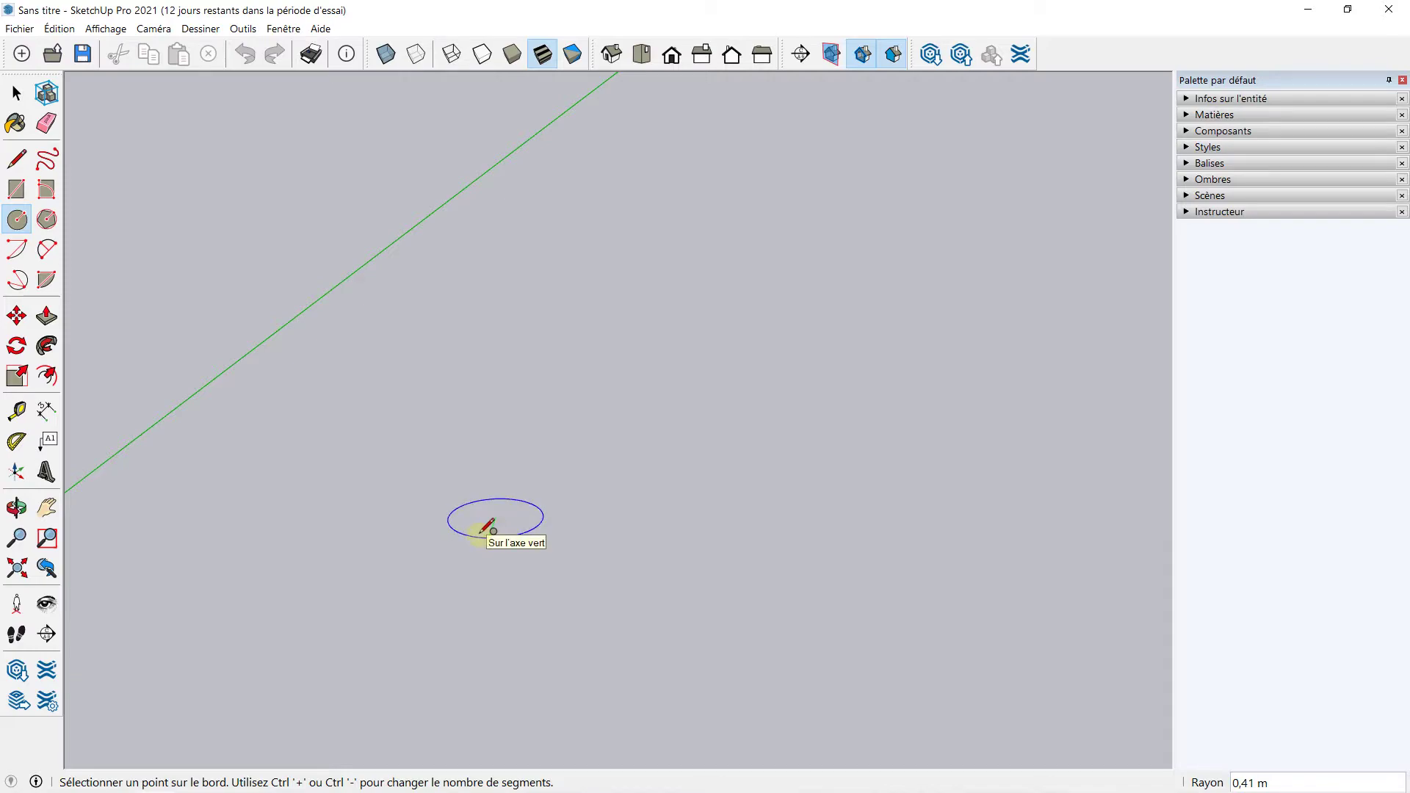
key(Caps_Lock)
text(0)
key(Caps_Lock)
key(Return)
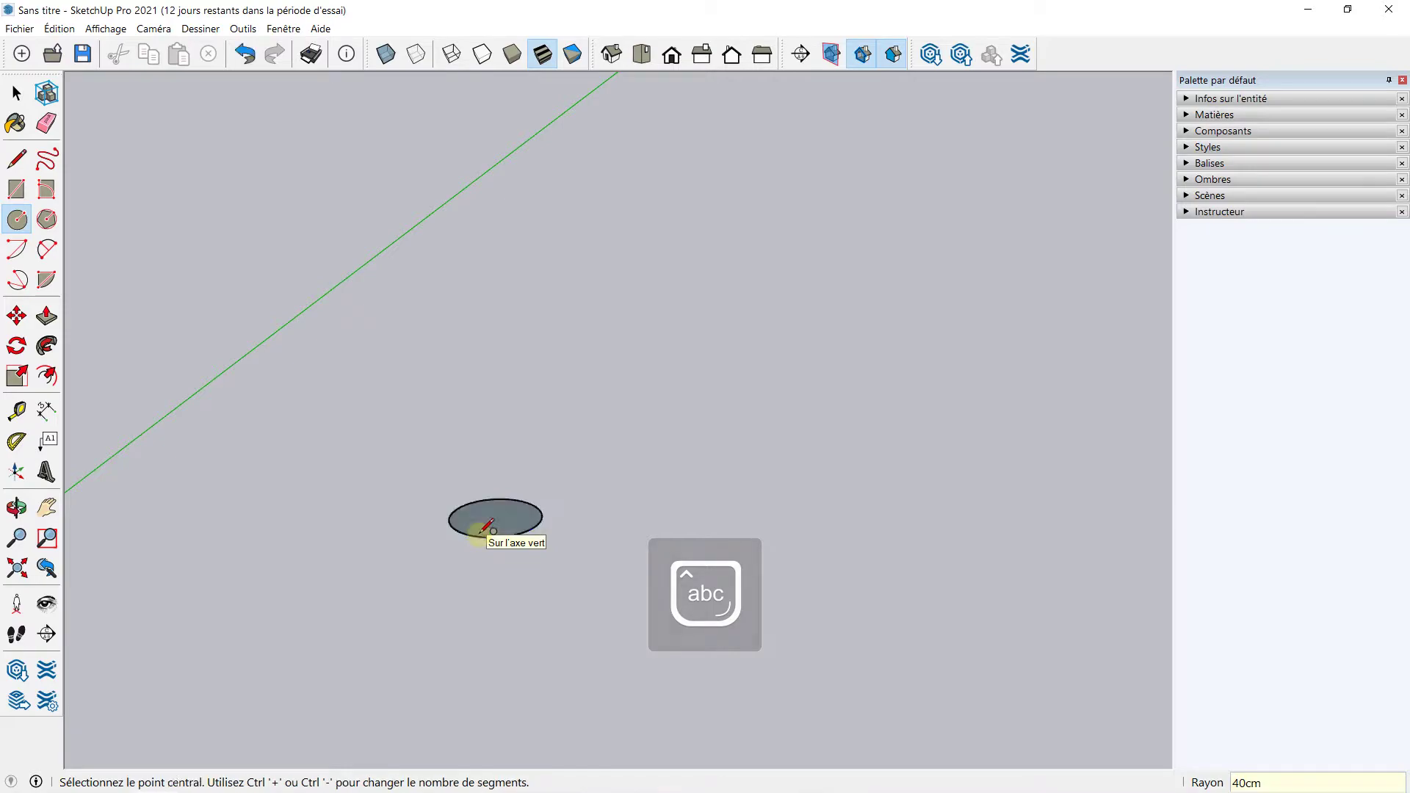
scroll(455, 477, up, 3)
scroll(441, 477, up, 2)
scroll(443, 492, down, 1)
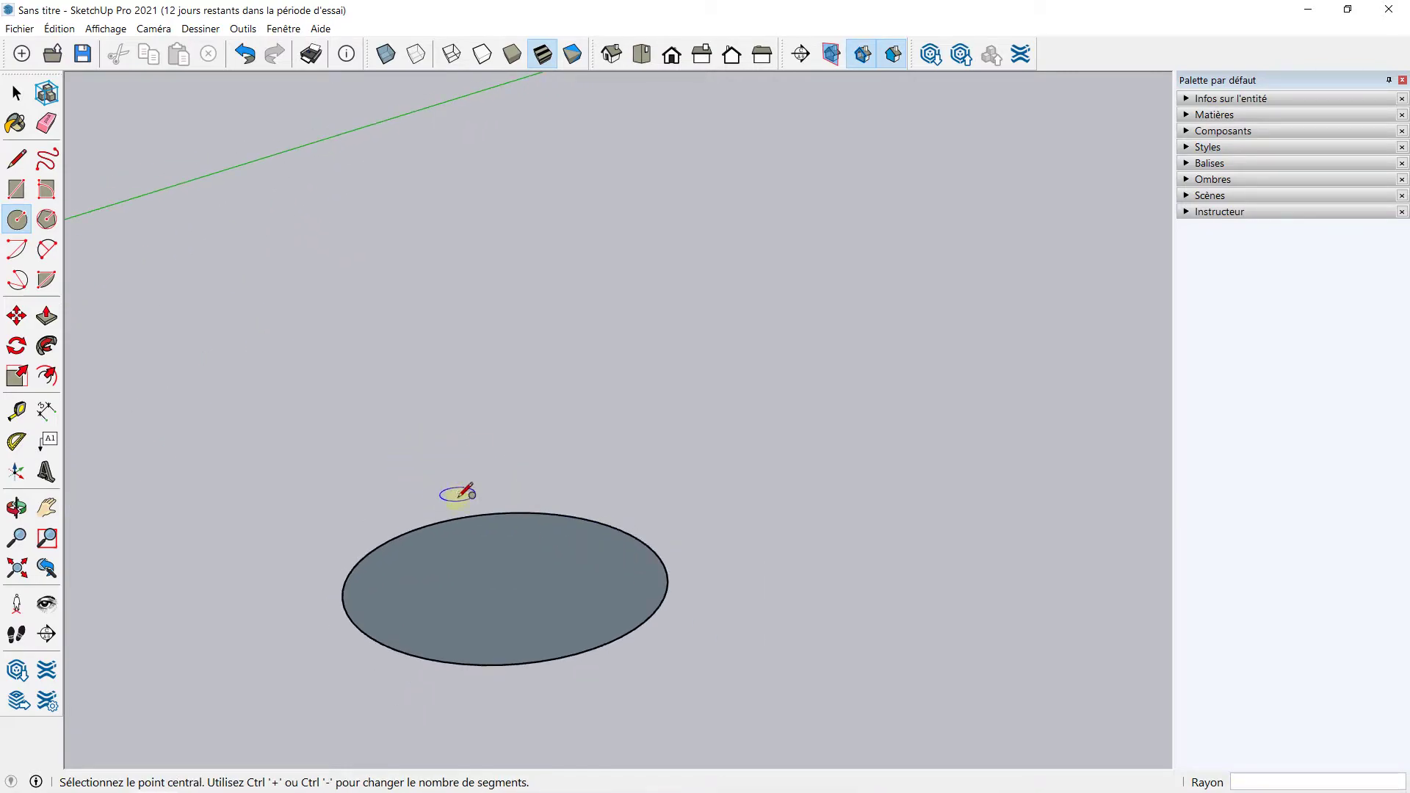
click(43, 323)
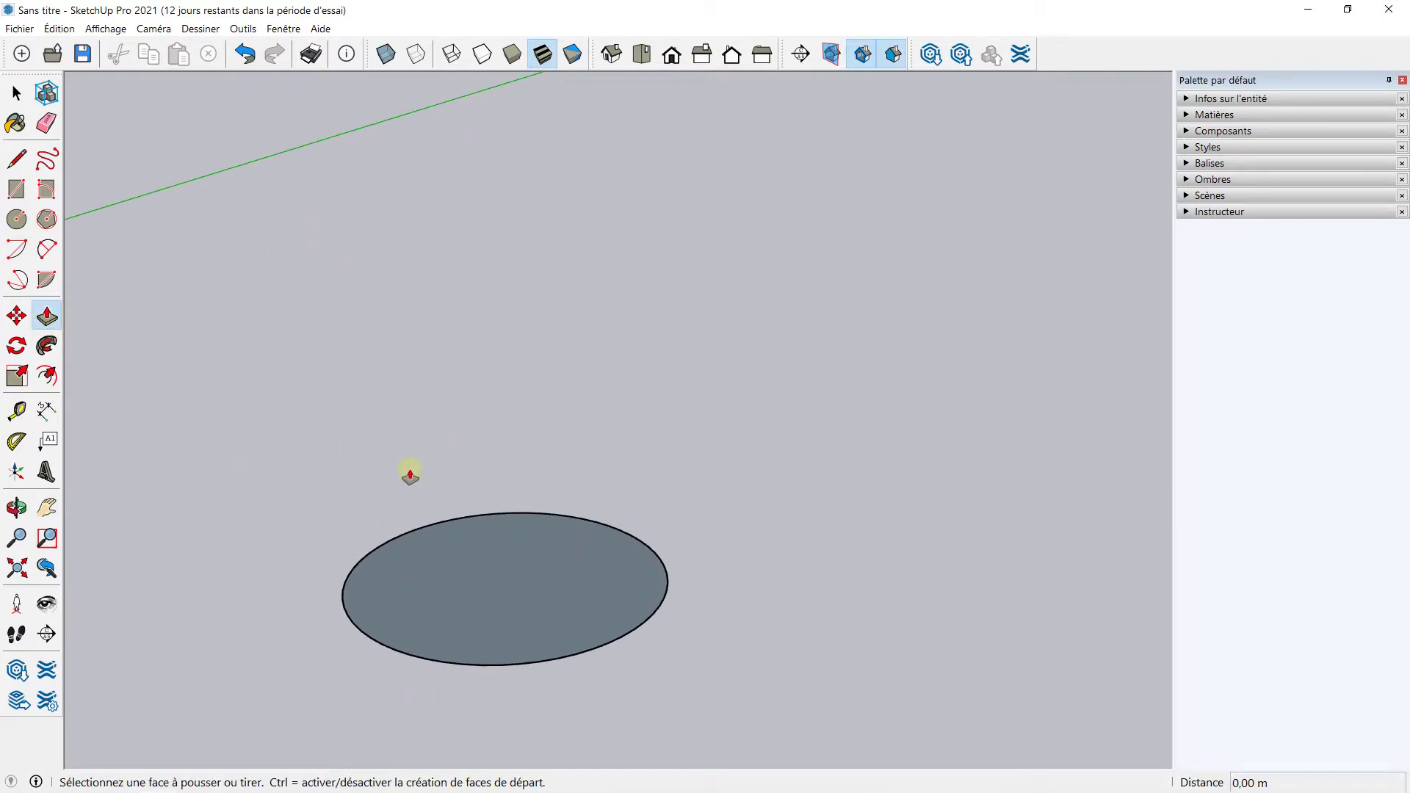
Push/Pull the circle face up into a 4 cm-thick disc.
scroll(441, 499, down, 1)
click(474, 548)
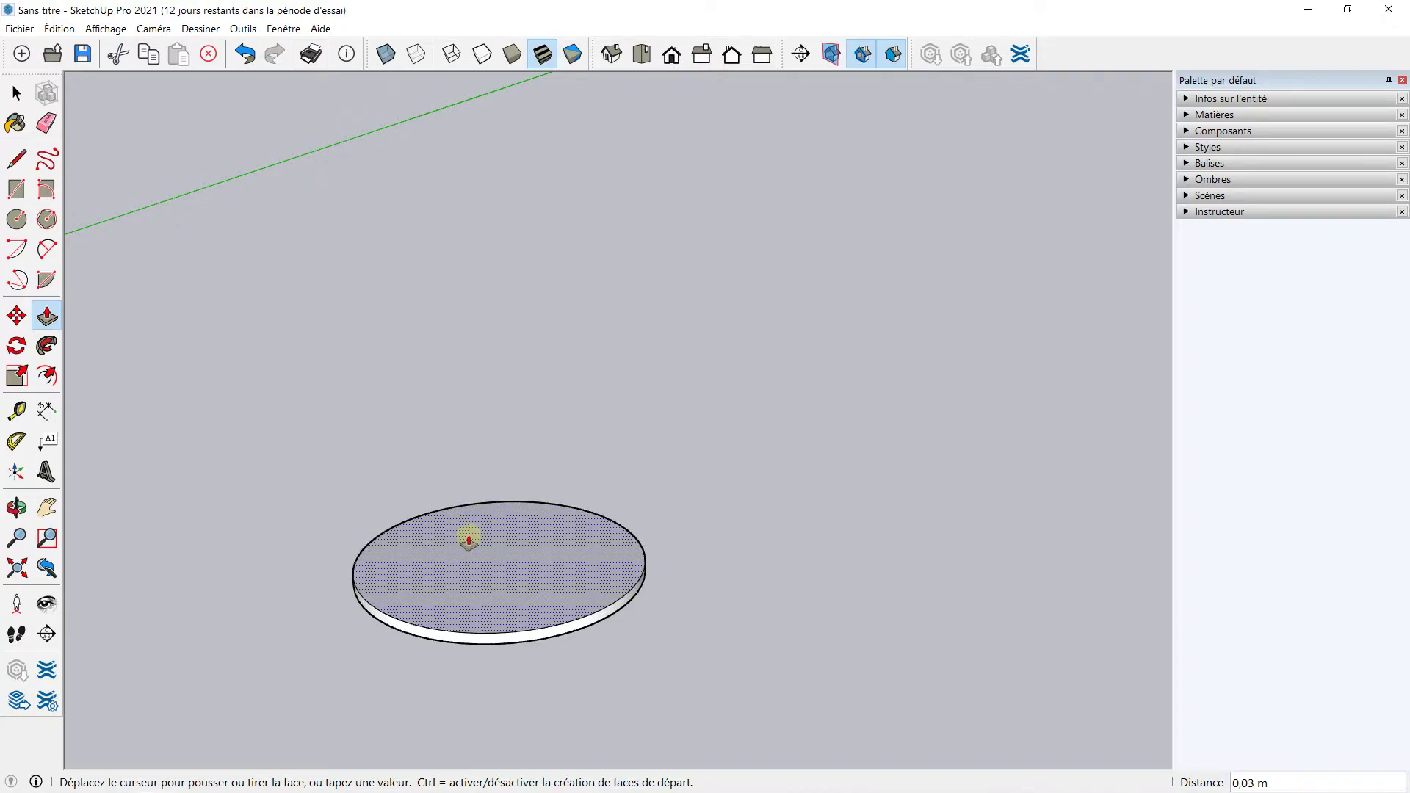
click(468, 540)
mouse_move(456, 530)
middle_down()
mouse_move(537, 498)
mouse_move(513, 570)
middle_up()
scroll(472, 588, up, 2)
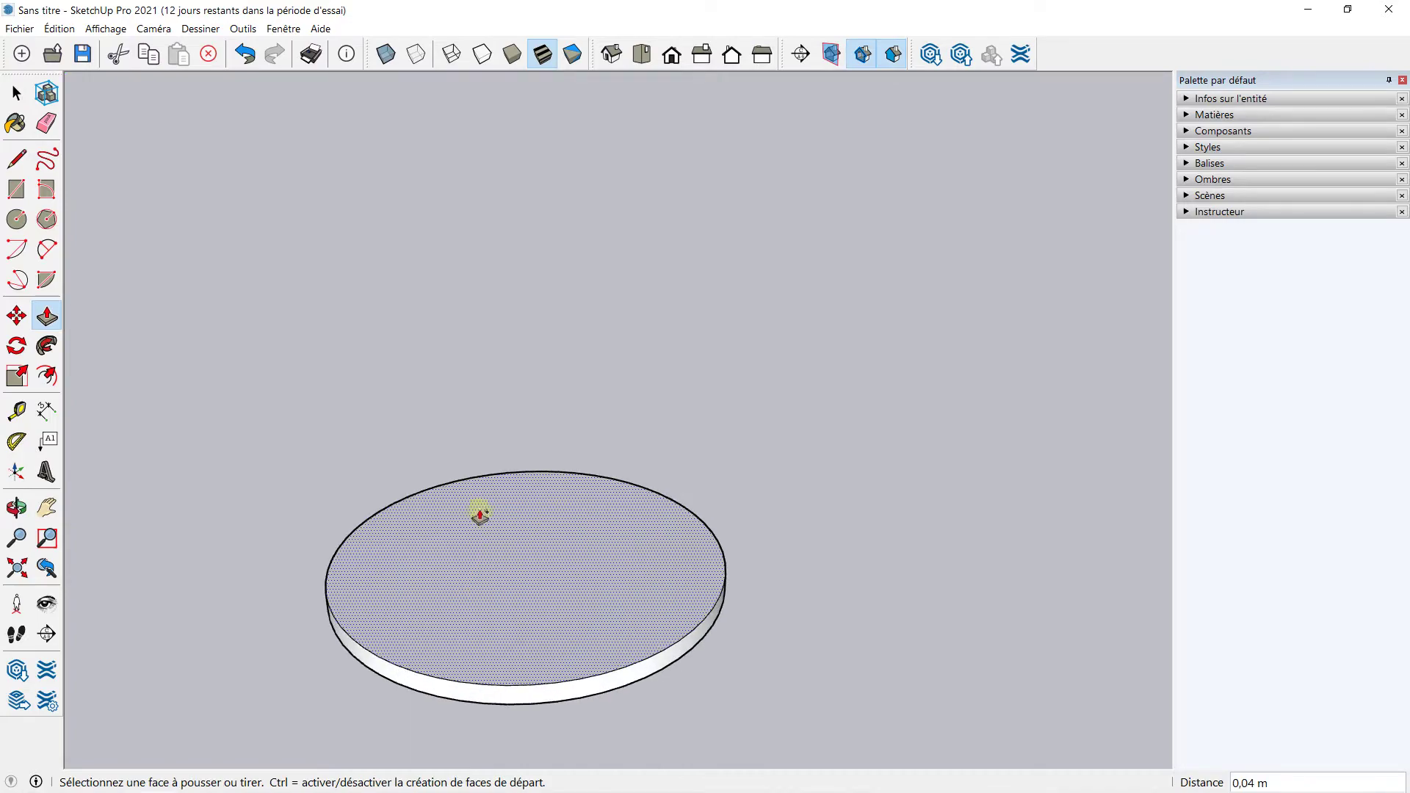
Offset the disc's top rim 0,04 m inward to form an inner circle.
click(46, 377)
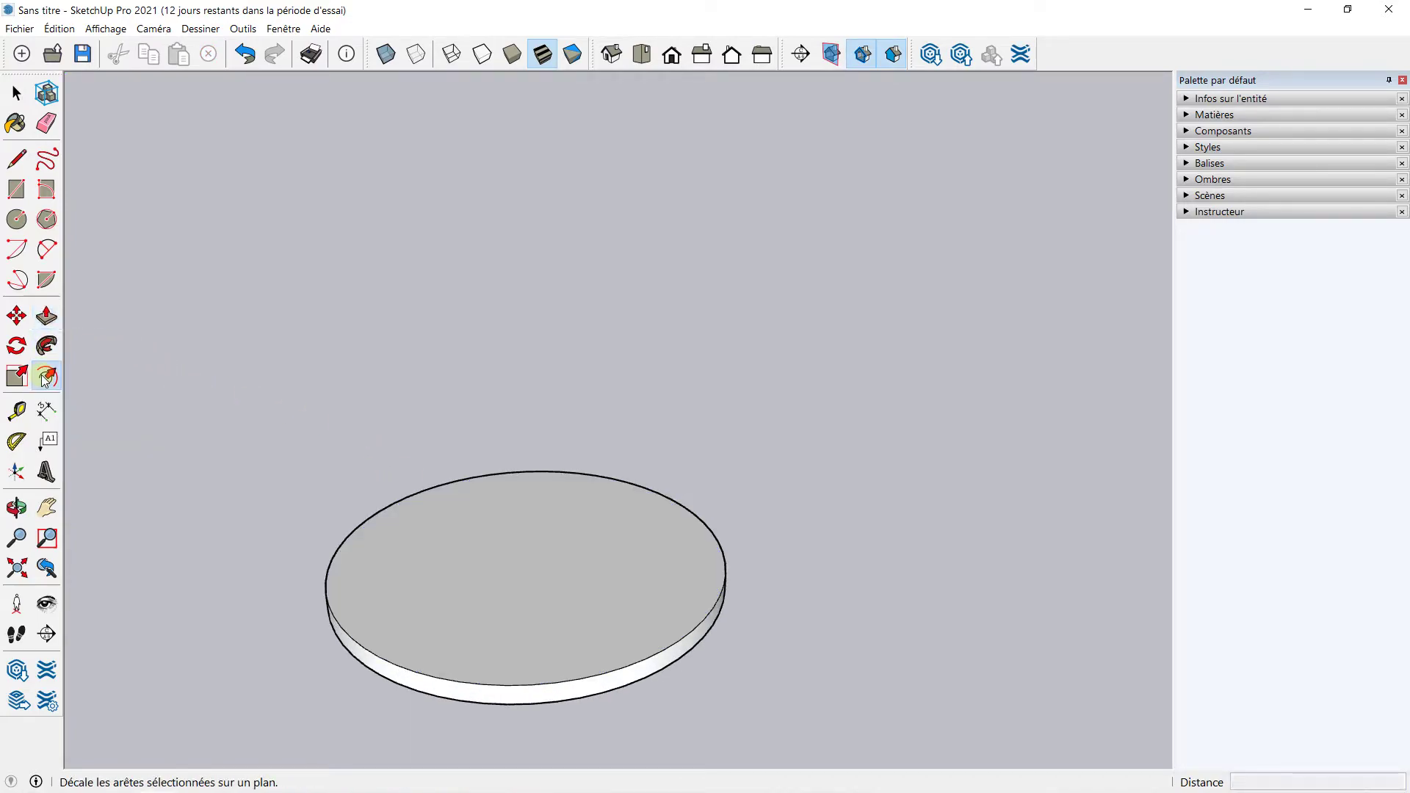
click(406, 507)
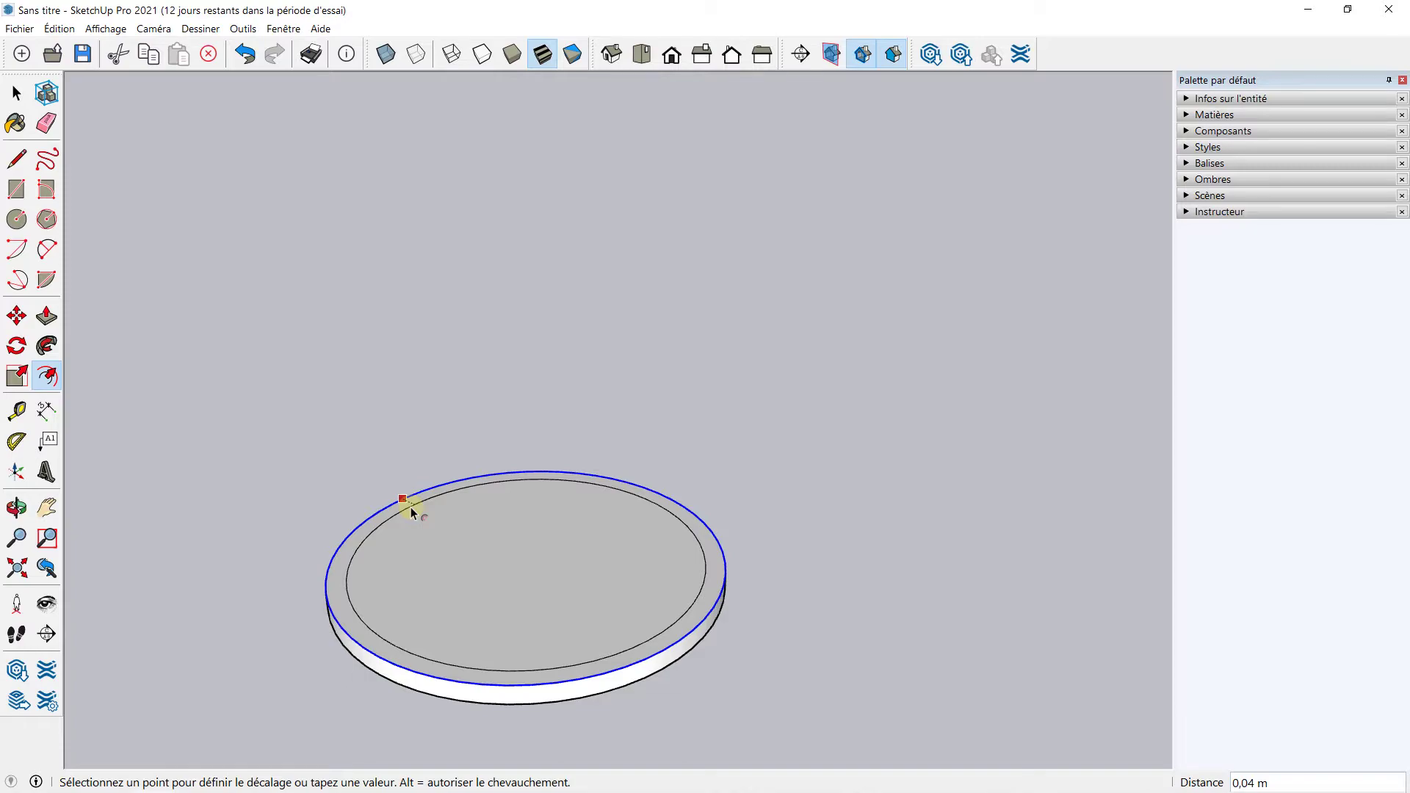
click(409, 504)
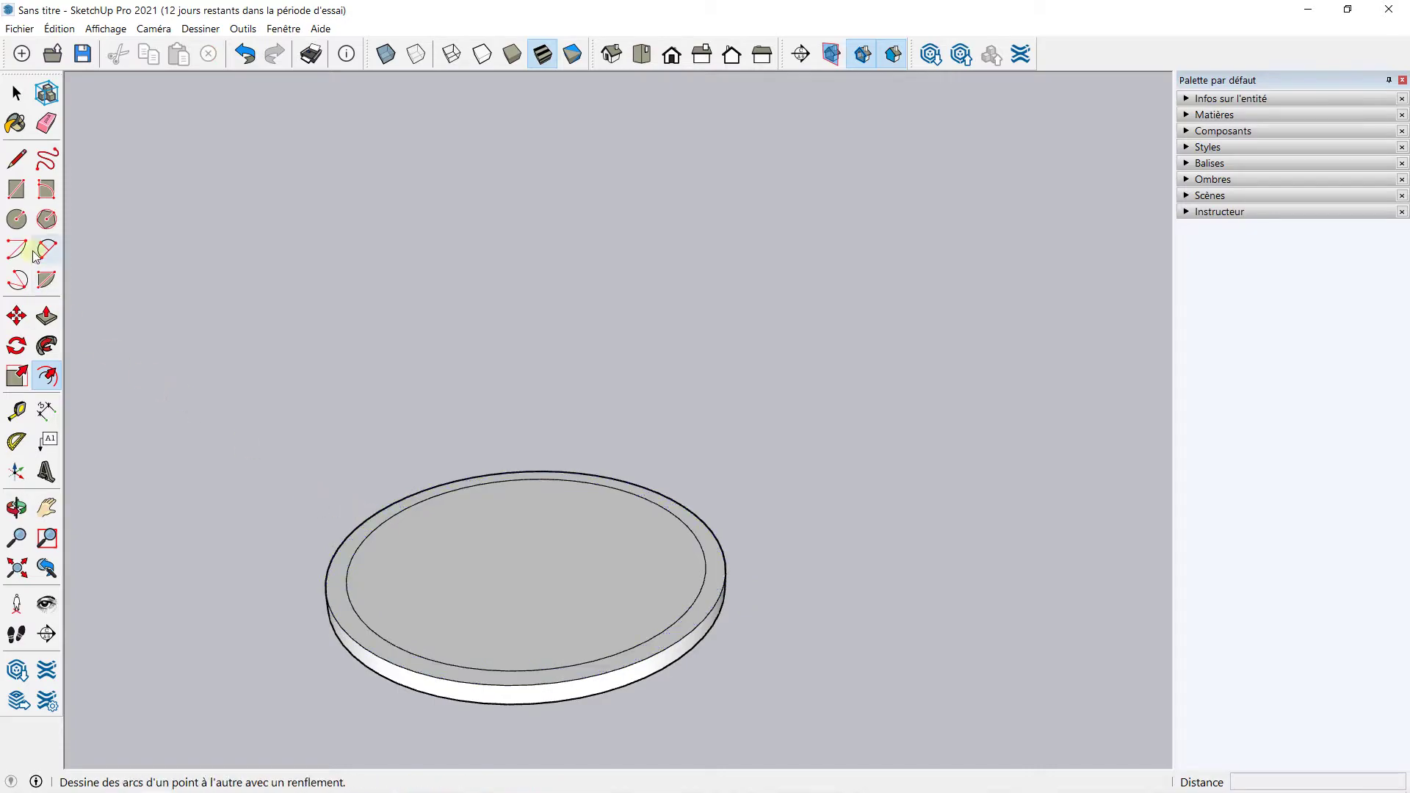
click(16, 92)
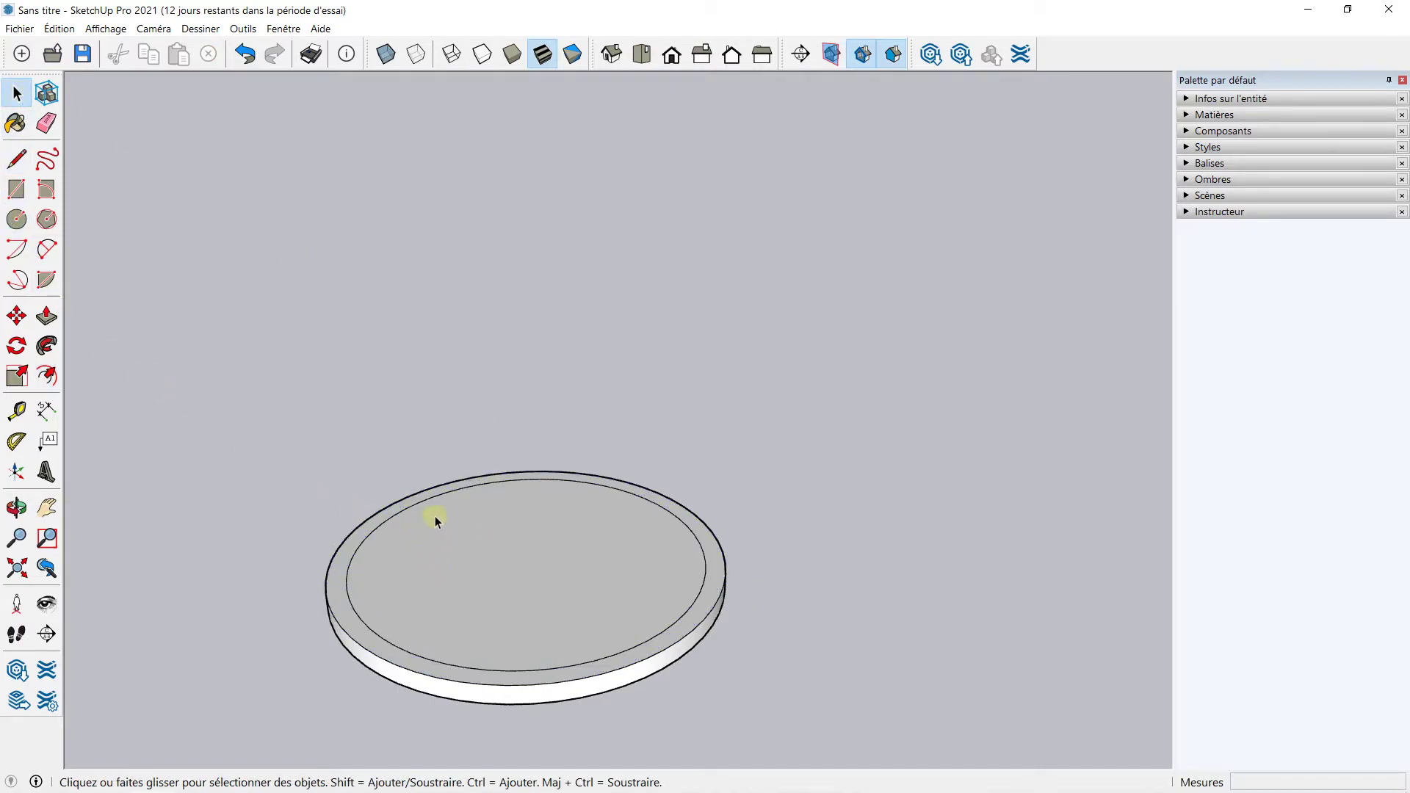
Pull the outer ring face up 0,60 m into the pot wall, redoing it once after an undo.
click(342, 580)
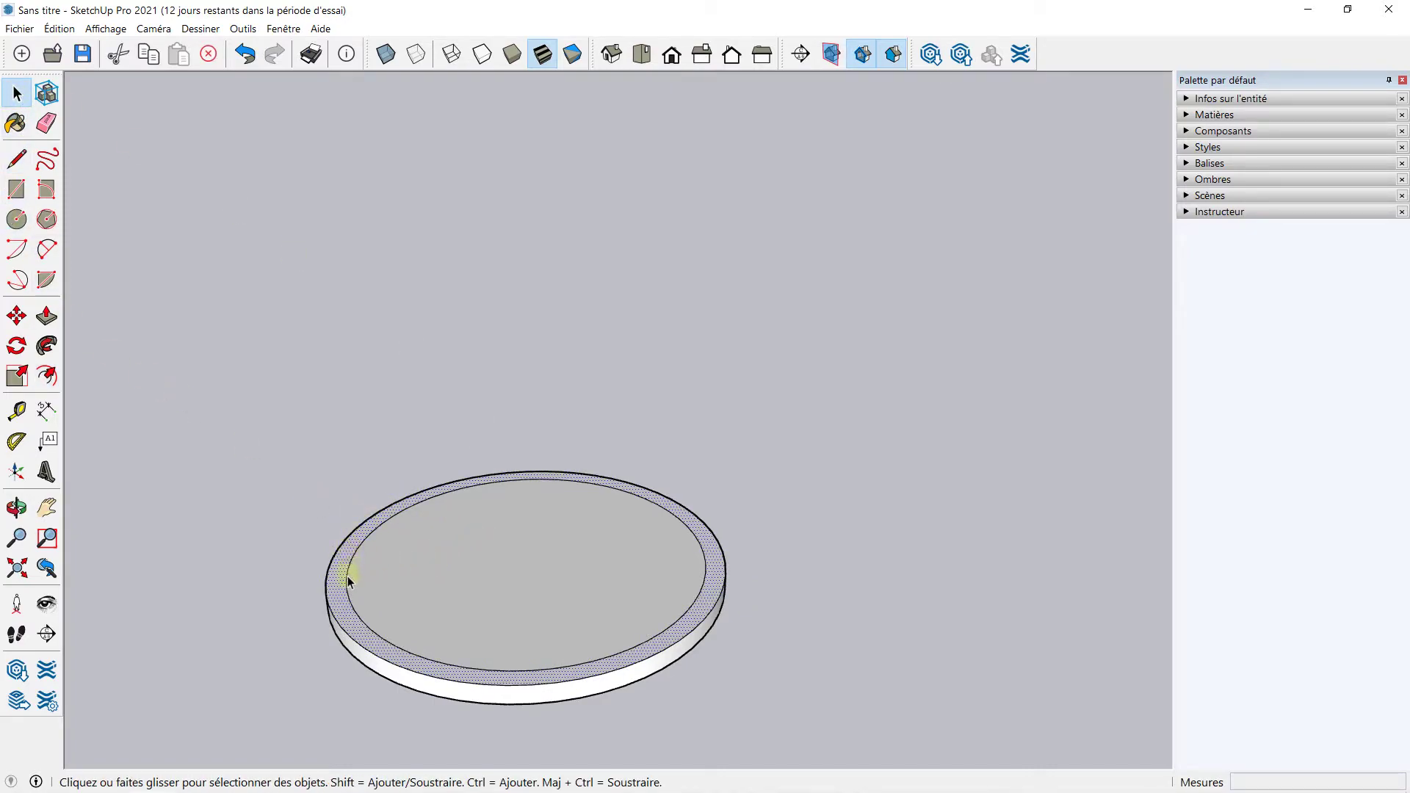
click(47, 316)
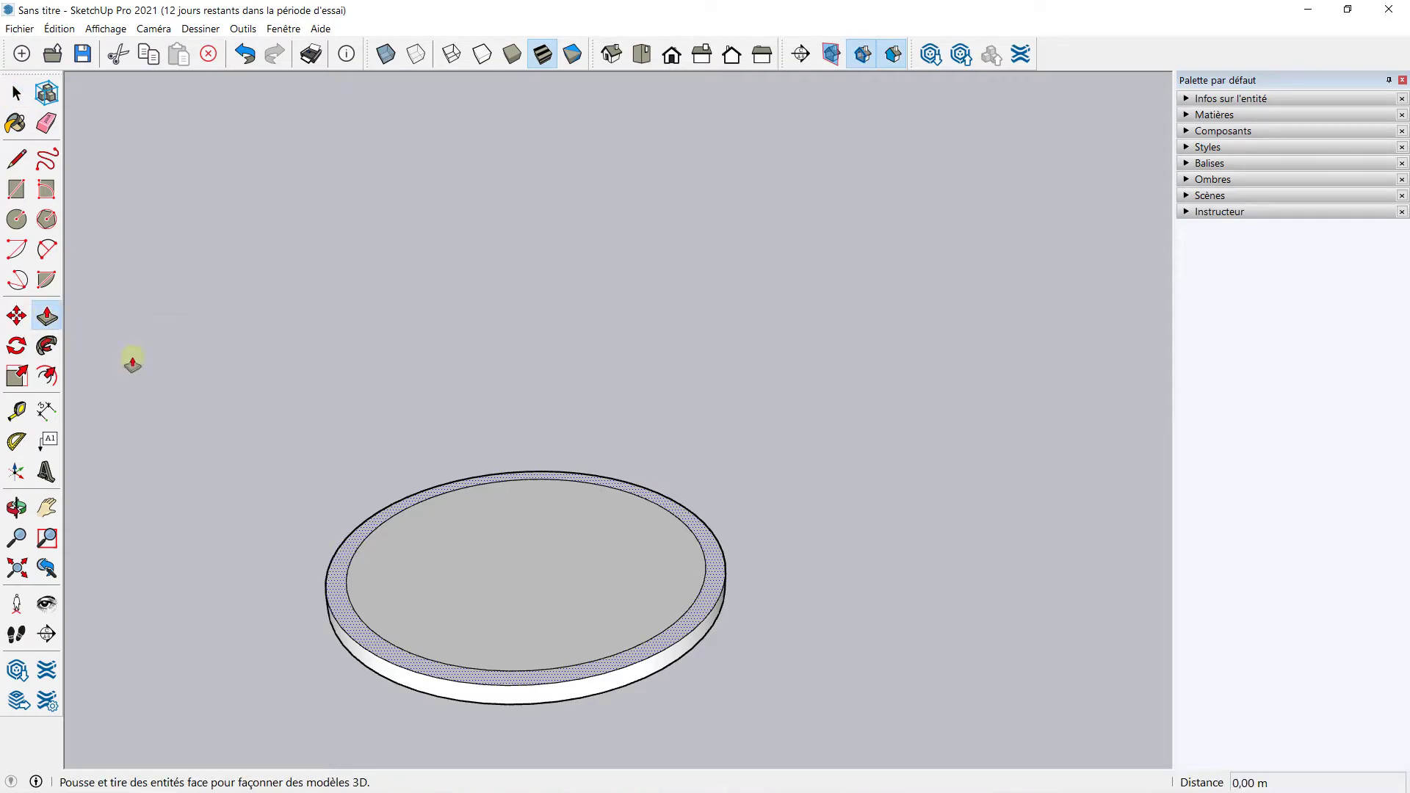
click(354, 612)
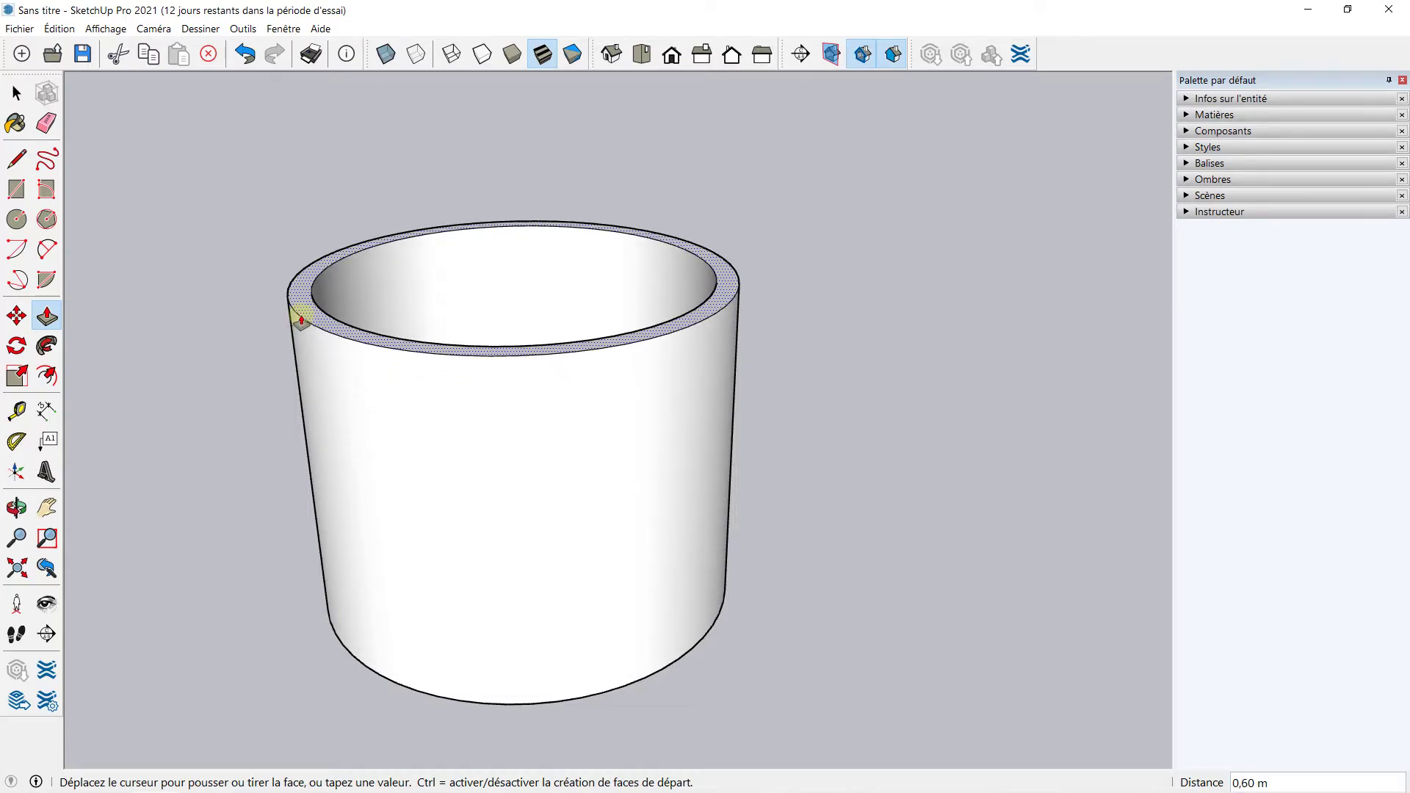
click(301, 319)
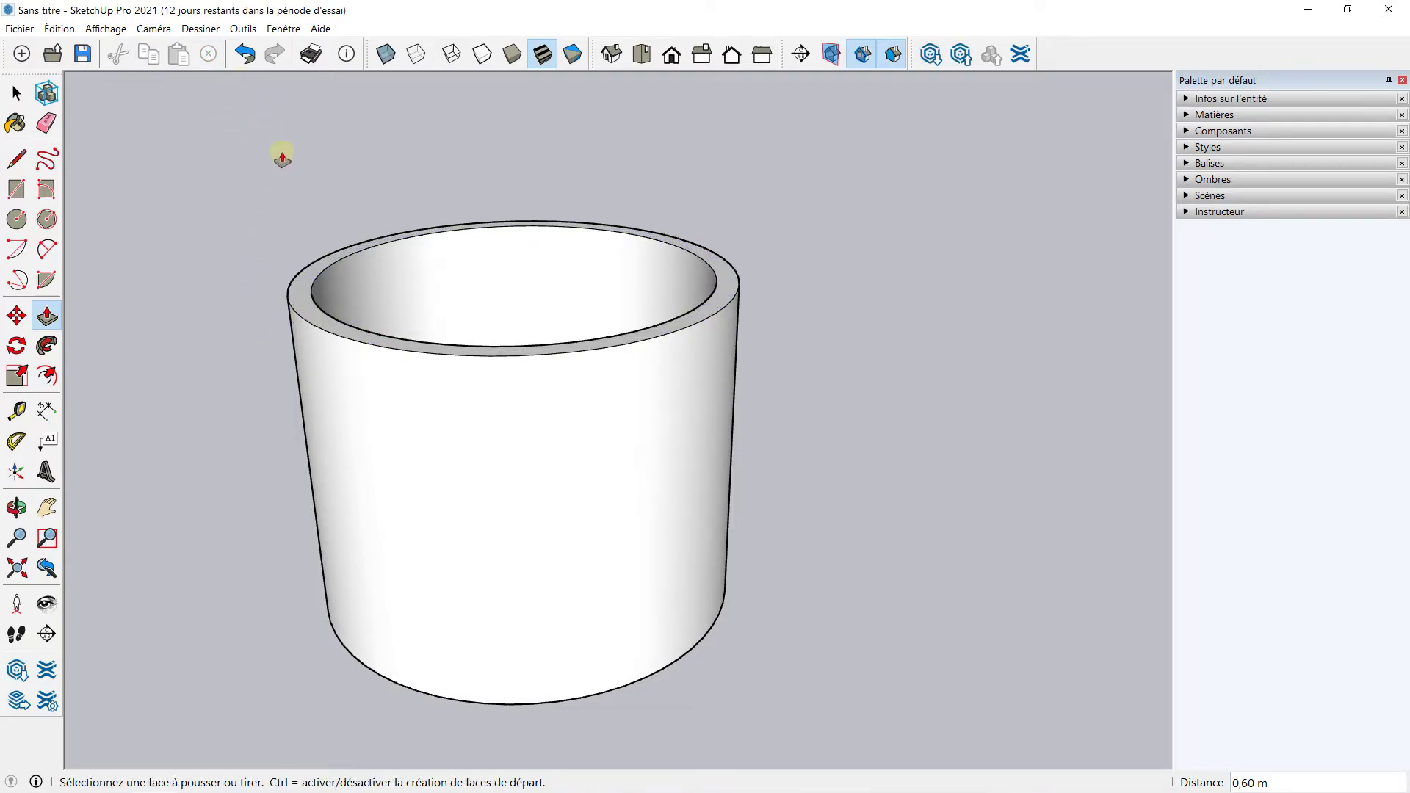
click(244, 61)
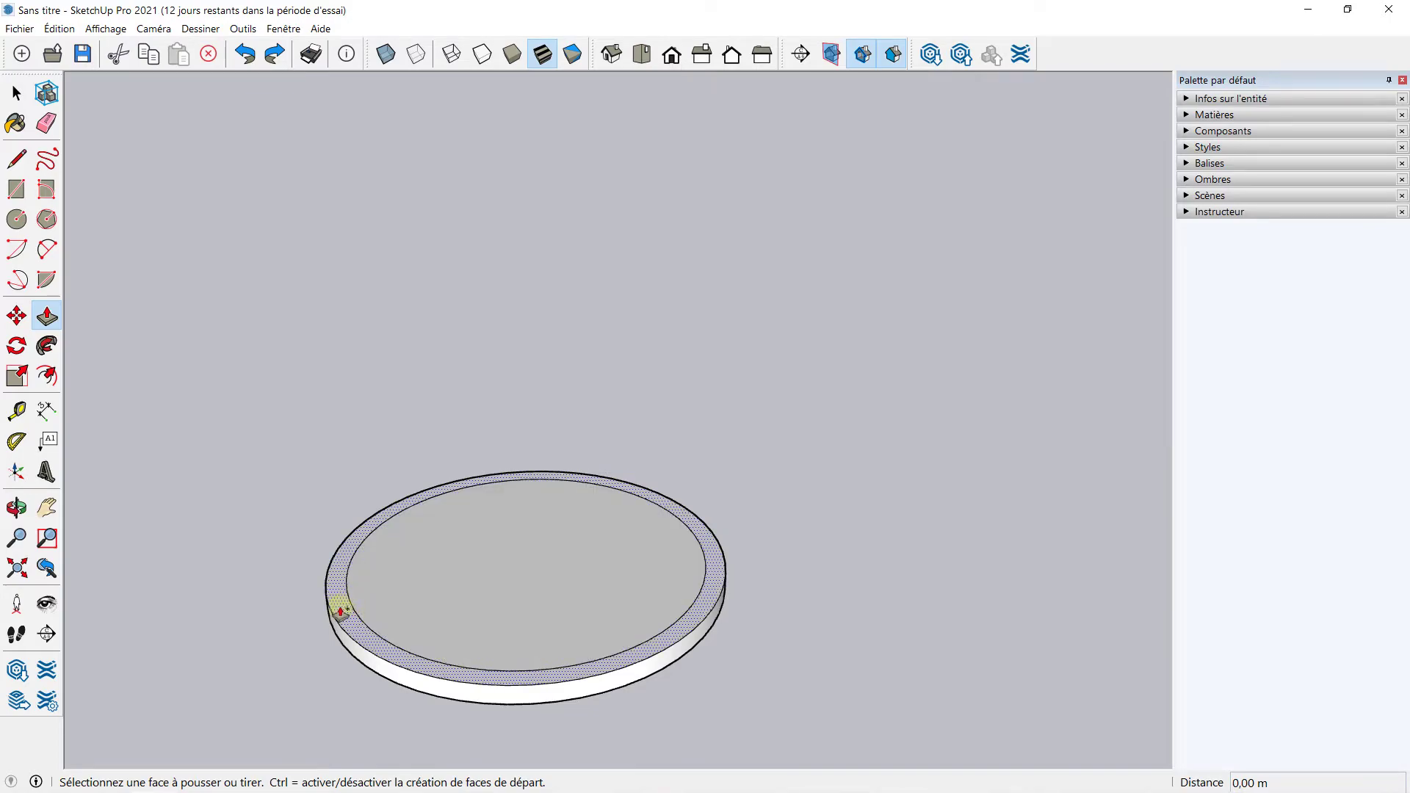
click(340, 611)
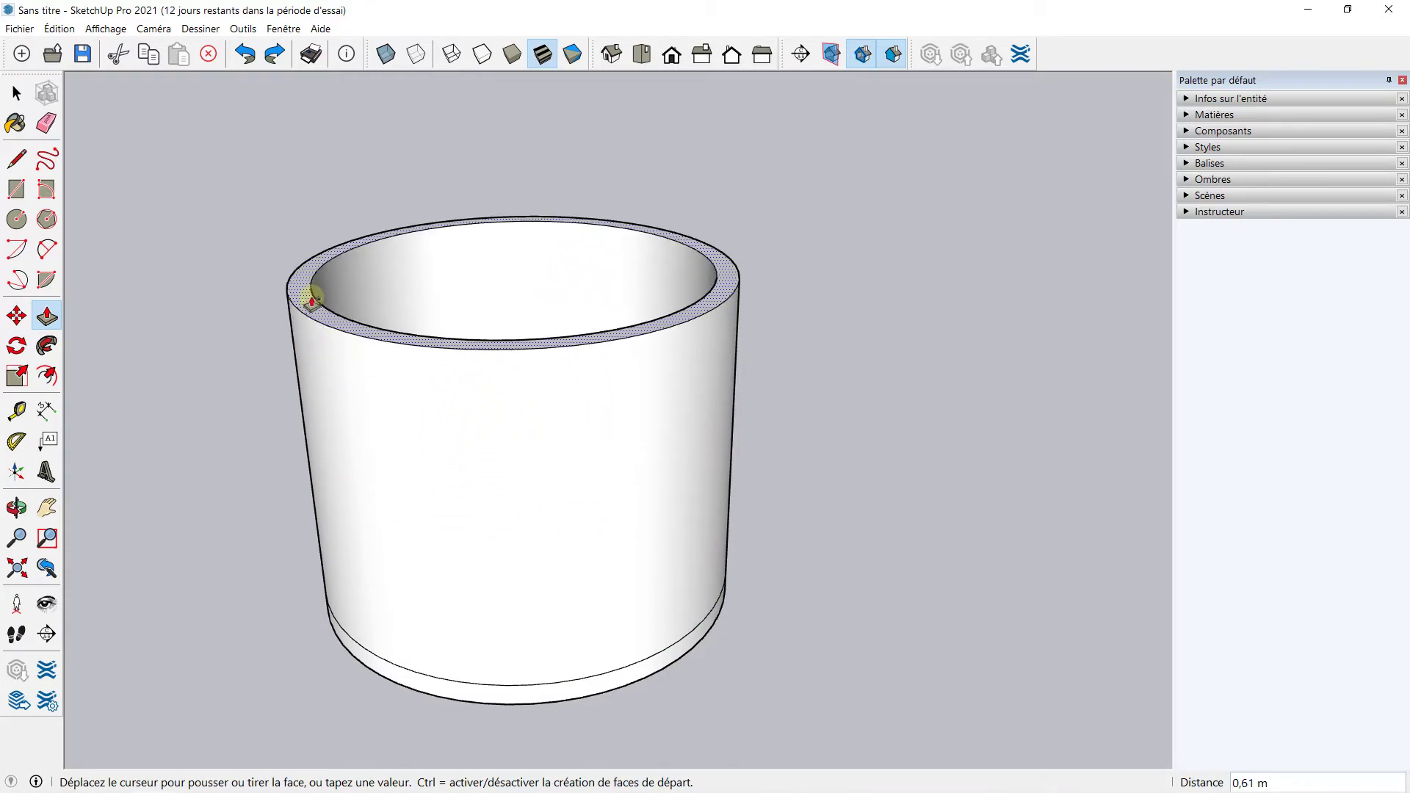
click(312, 302)
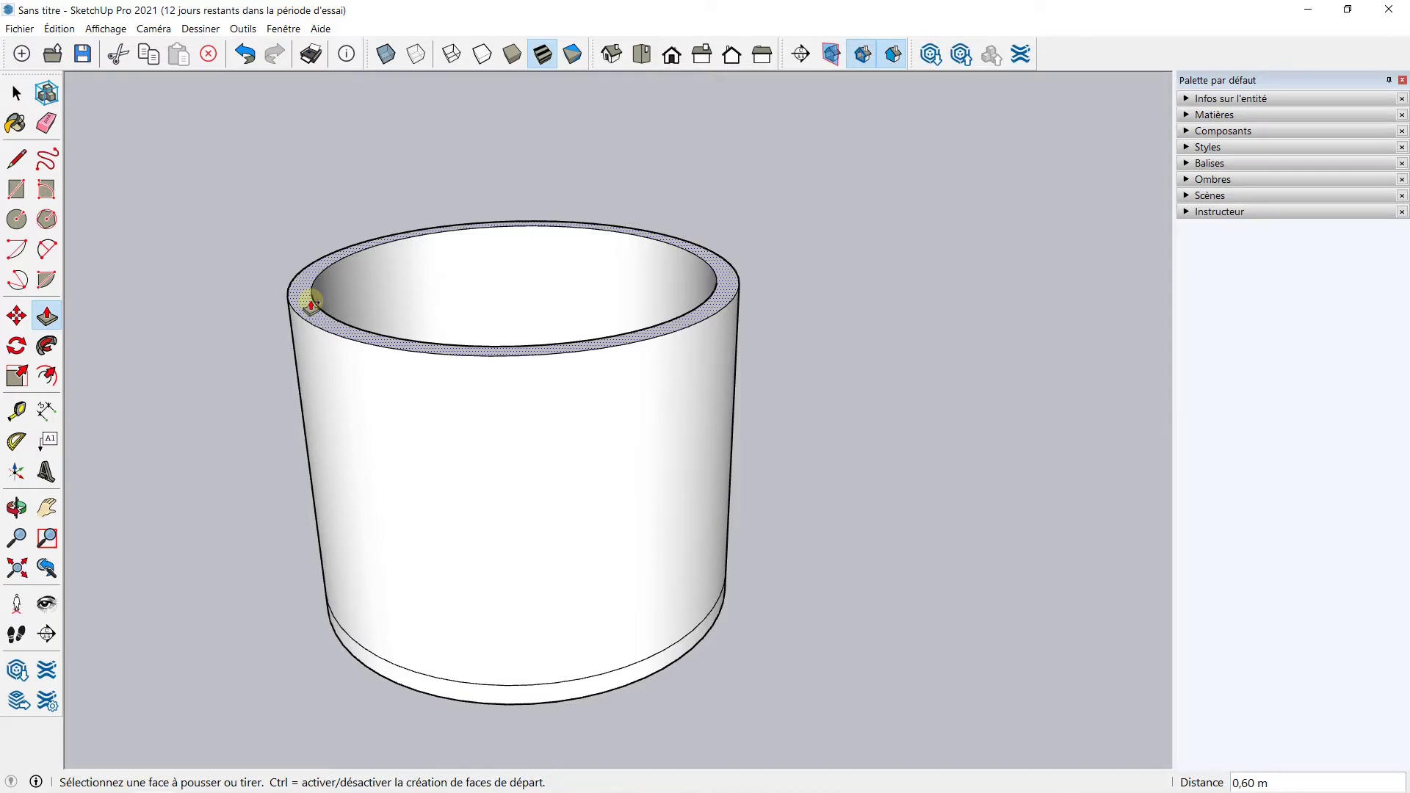
Look down into the pot and select its top ring.
mouse_move(504, 330)
middle_down()
mouse_move(458, 494)
mouse_move(544, 283)
mouse_move(676, 434)
mouse_move(571, 441)
middle_up()
scroll(458, 494, down, 2)
scroll(641, 403, up, 3)
scroll(649, 394, down, 2)
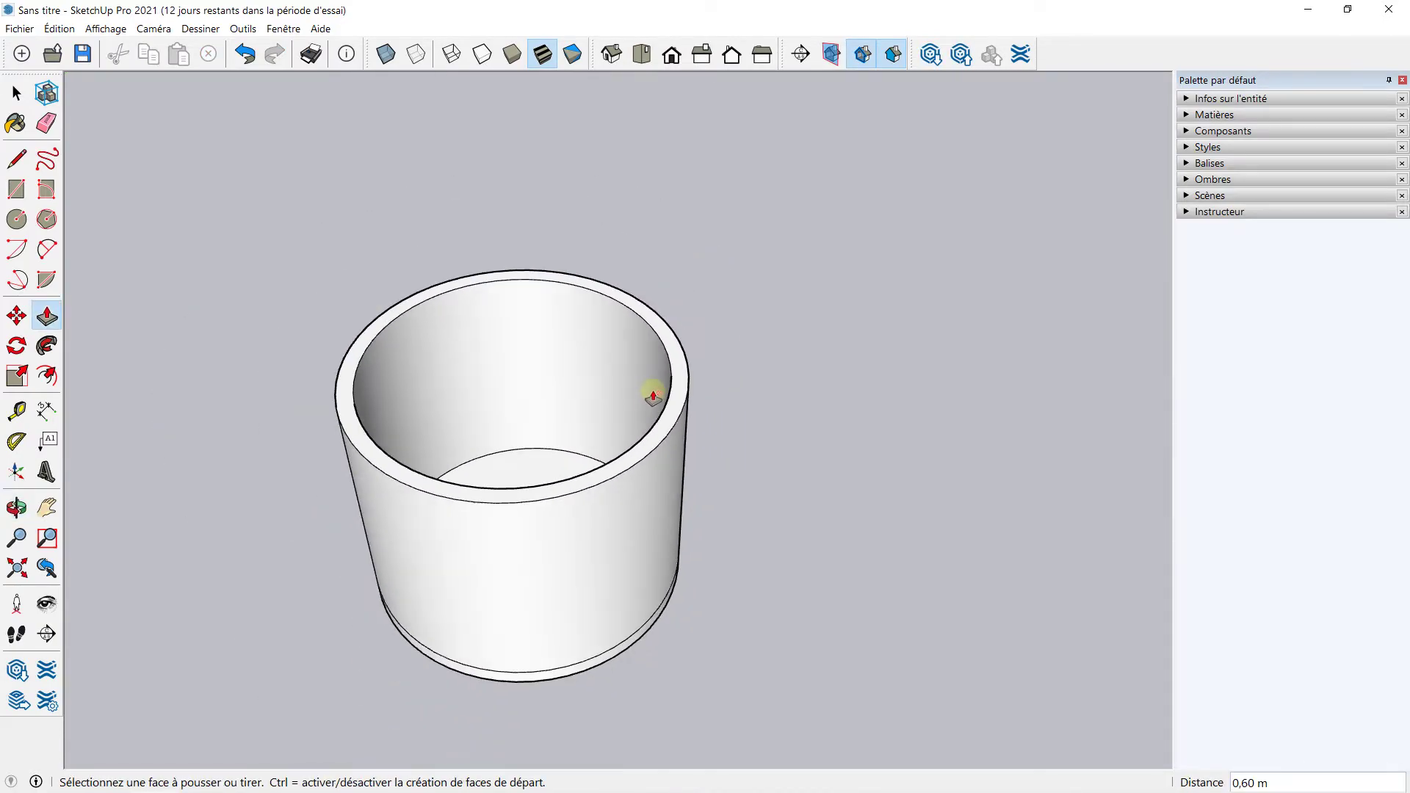
click(16, 92)
click(392, 468)
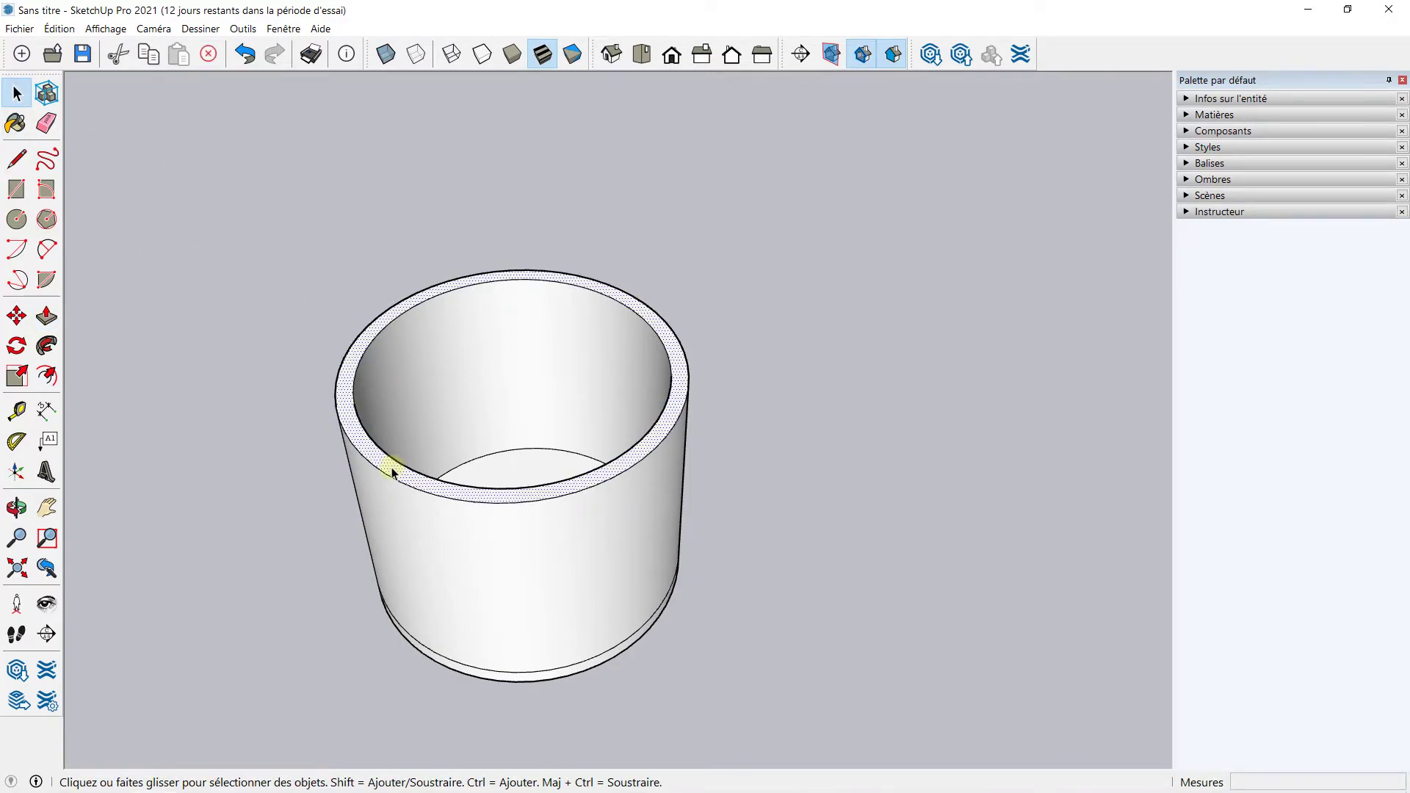
click(17, 376)
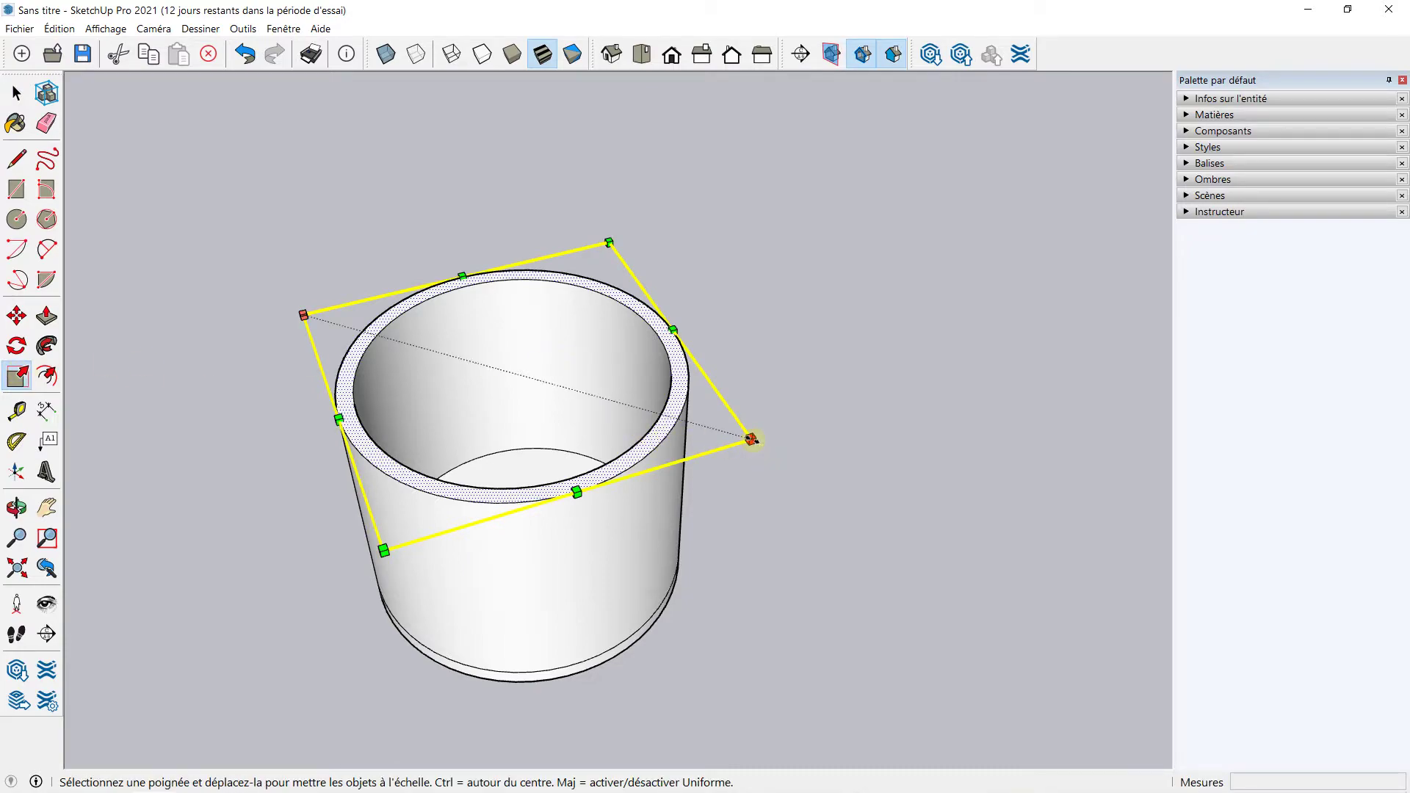
Scale the pot's top rim about 1,41 times so the wall flares outward, then deselect.
ctrl+drag(751, 439, 847, 467)
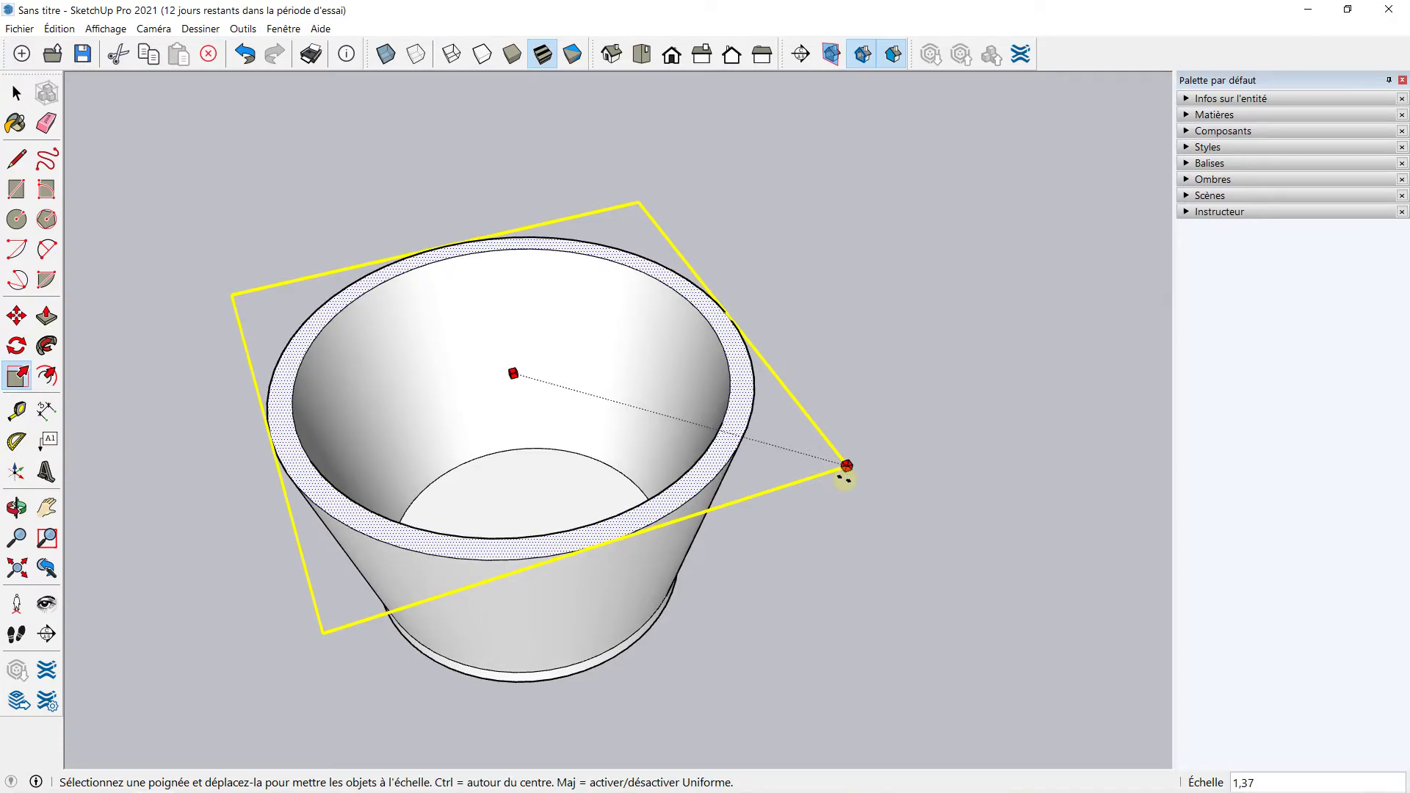
ctrl+drag(847, 467, 858, 470)
mouse_move(855, 490)
middle_down()
mouse_move(705, 494)
mouse_move(450, 290)
mouse_move(487, 218)
mouse_move(750, 230)
mouse_move(658, 535)
mouse_move(491, 460)
mouse_move(569, 305)
mouse_move(603, 355)
middle_up()
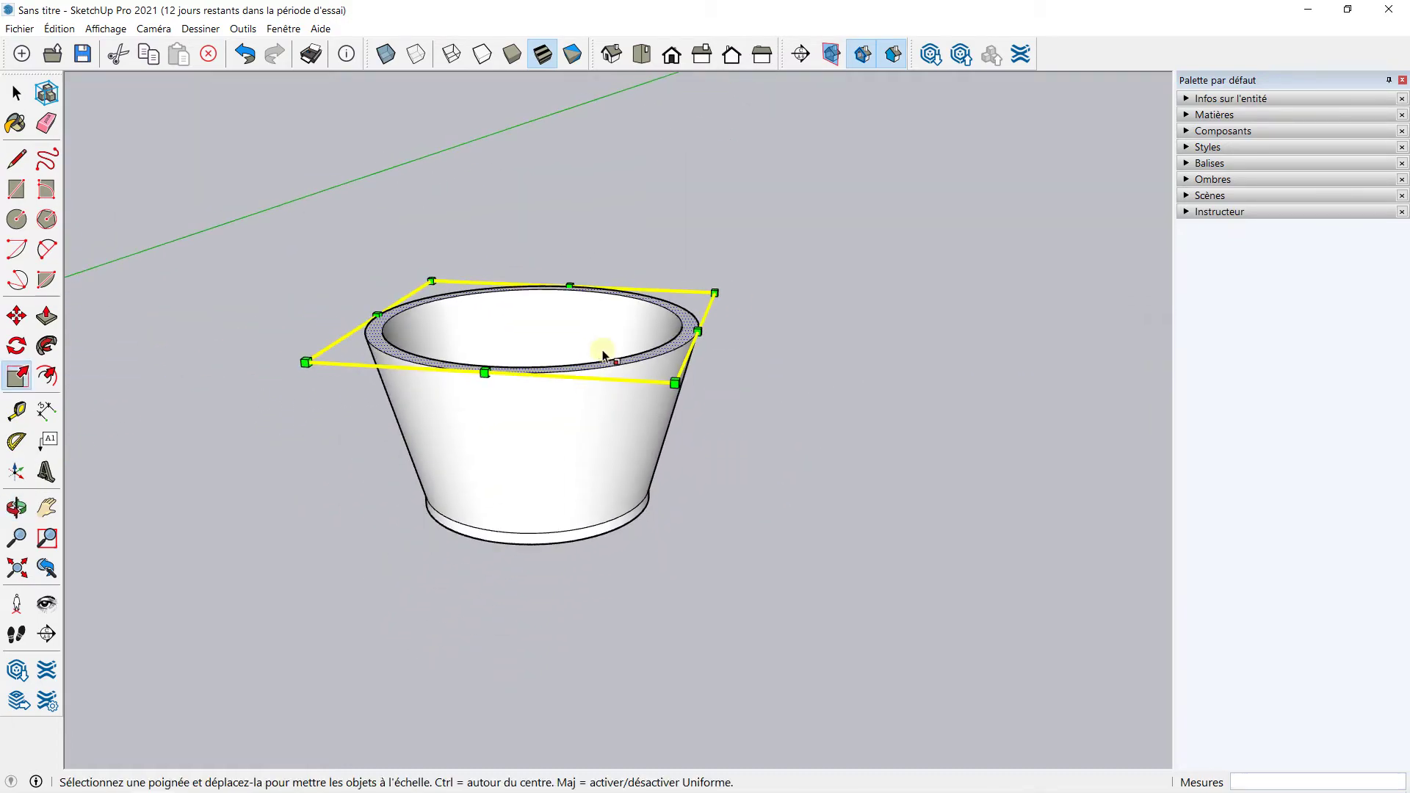
scroll(602, 355, down, 3)
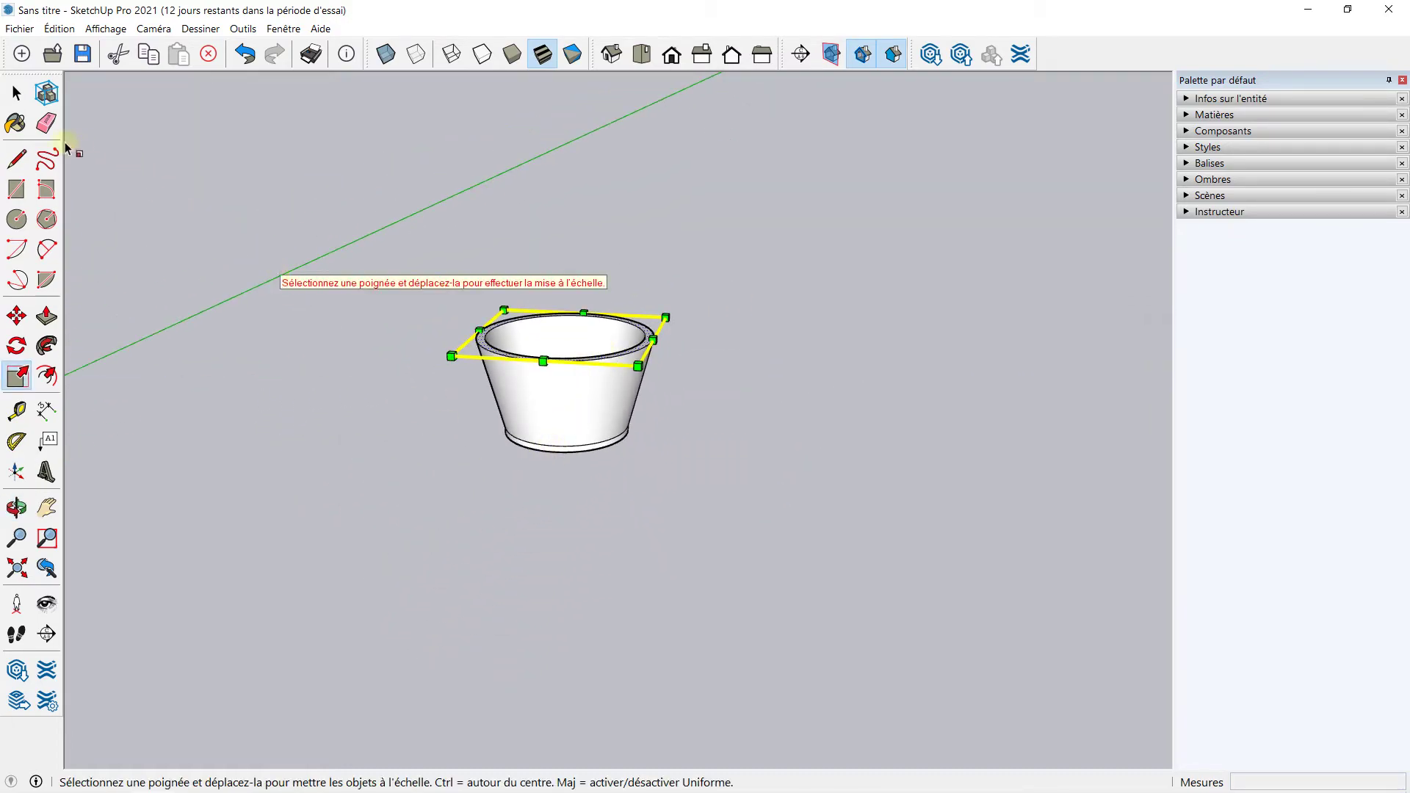
click(16, 93)
click(556, 305)
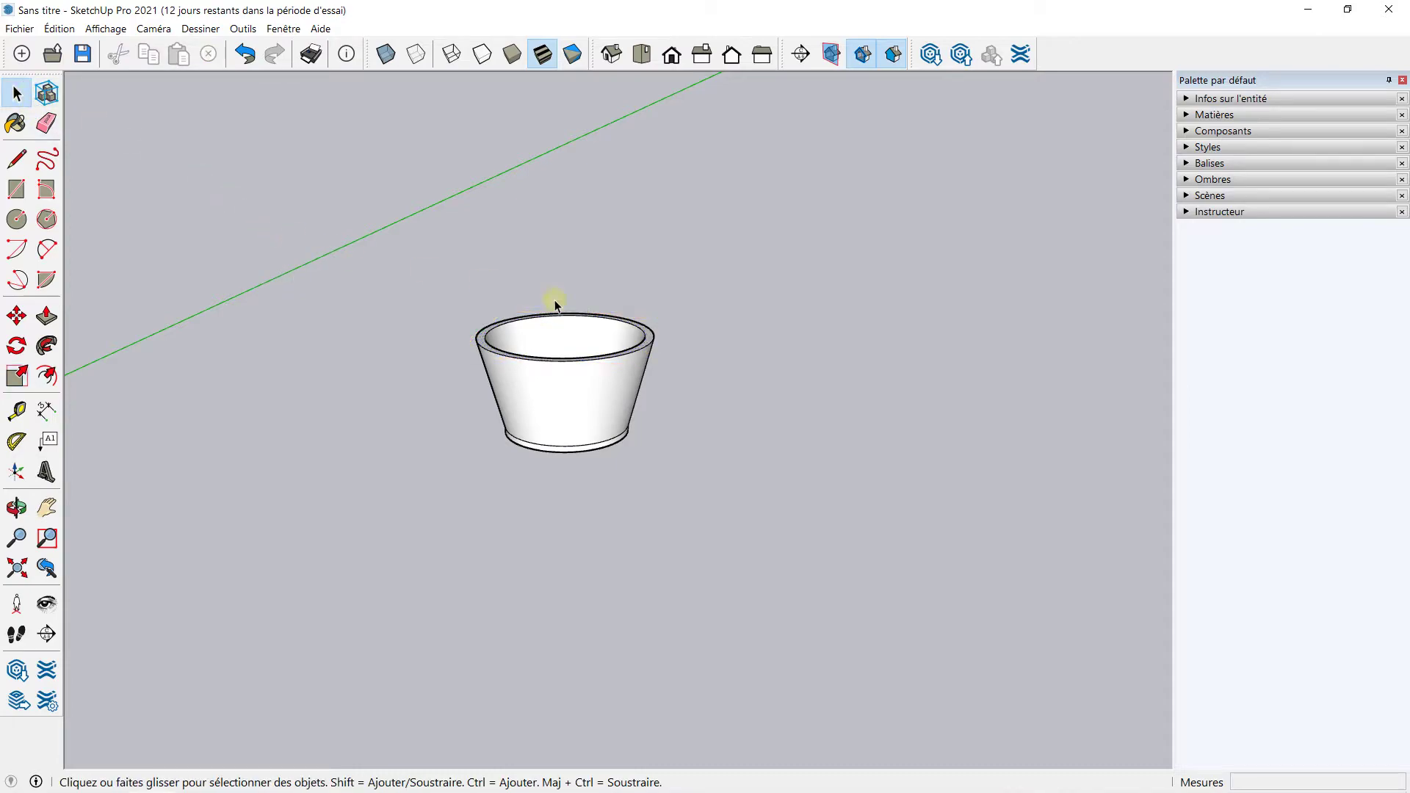
Push/Pull the cup's inner bottom face up 0,51 m into a fill cylinder.
middle_drag(556, 304, 645, 441)
scroll(573, 356, up, 3)
middle_drag(573, 356, 541, 473)
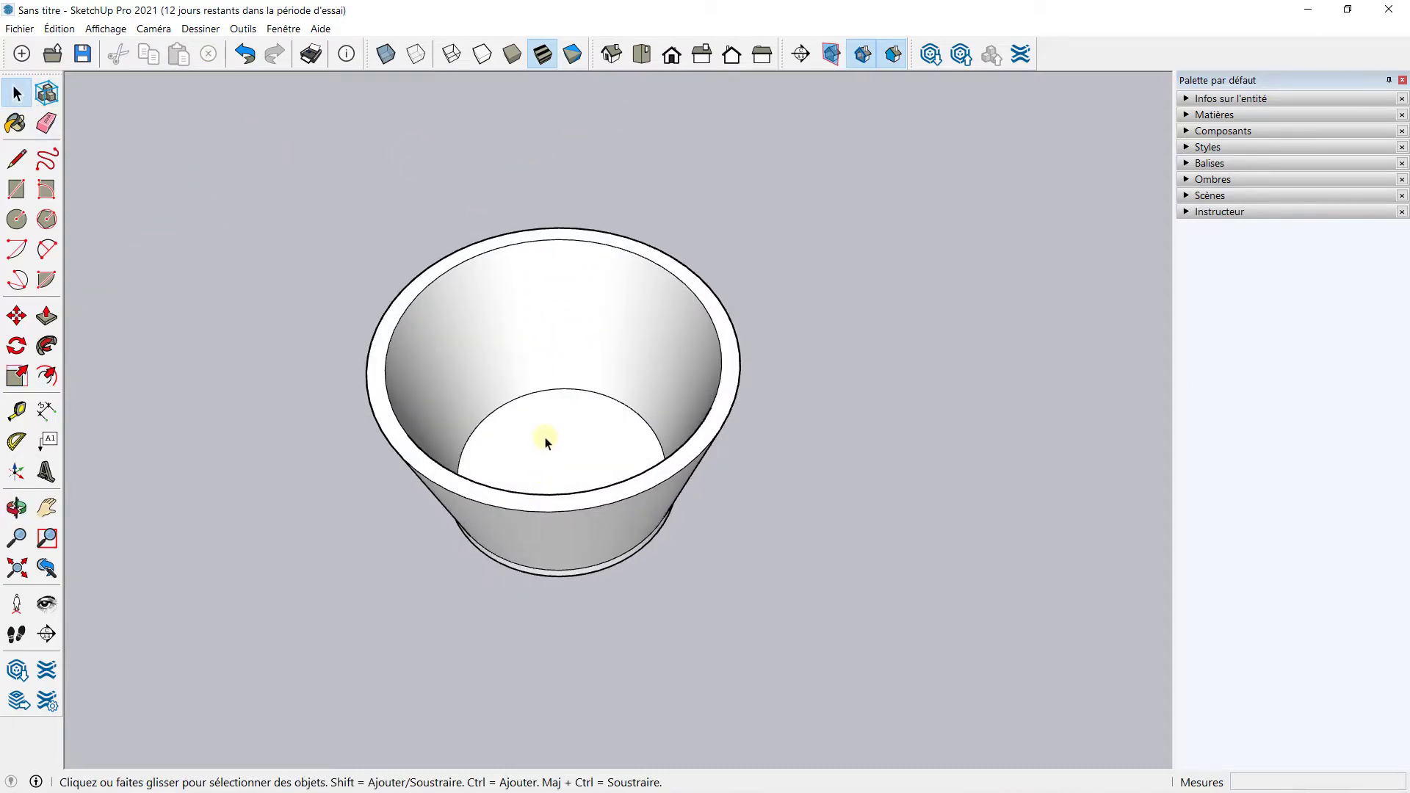
click(544, 439)
scroll(526, 421, up, 2)
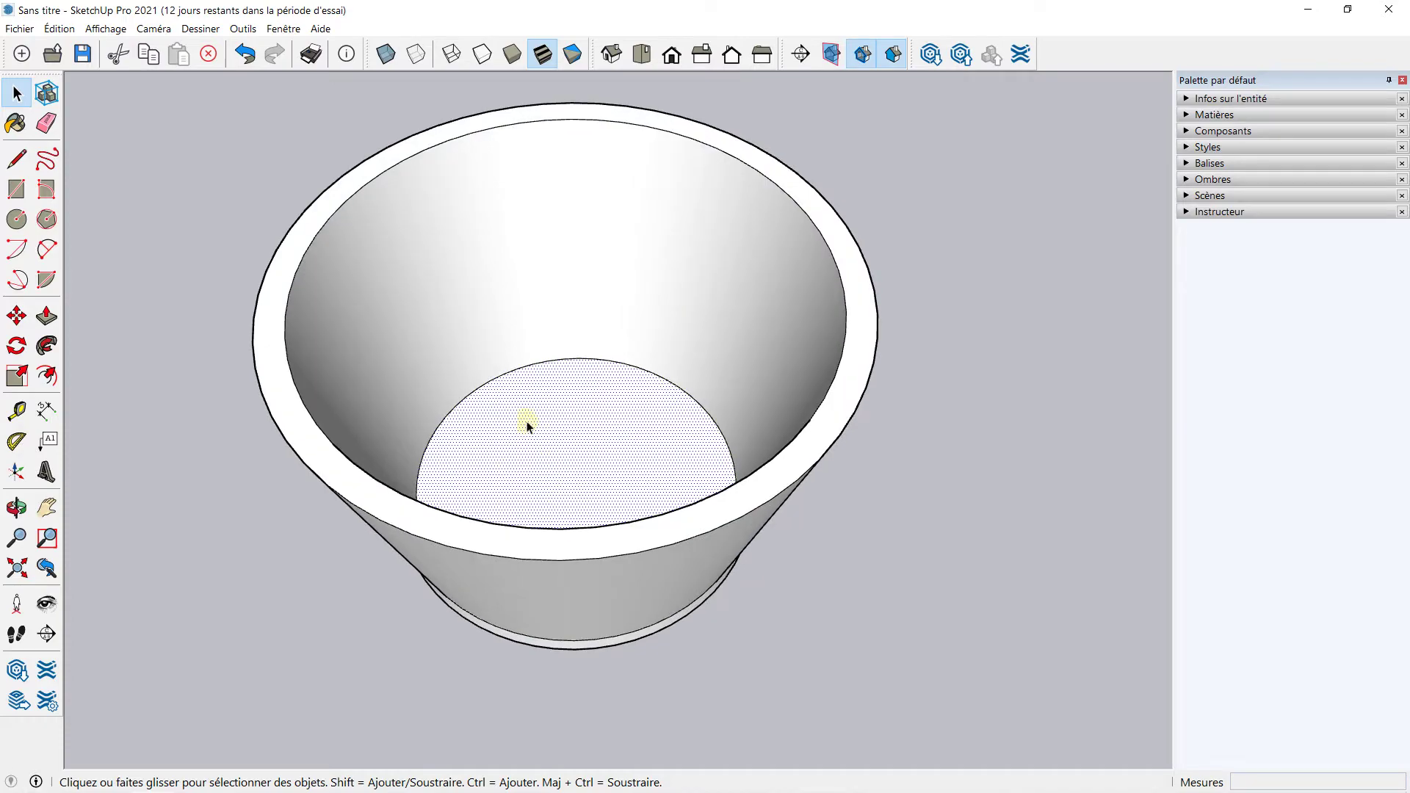
key(p)
click(570, 451)
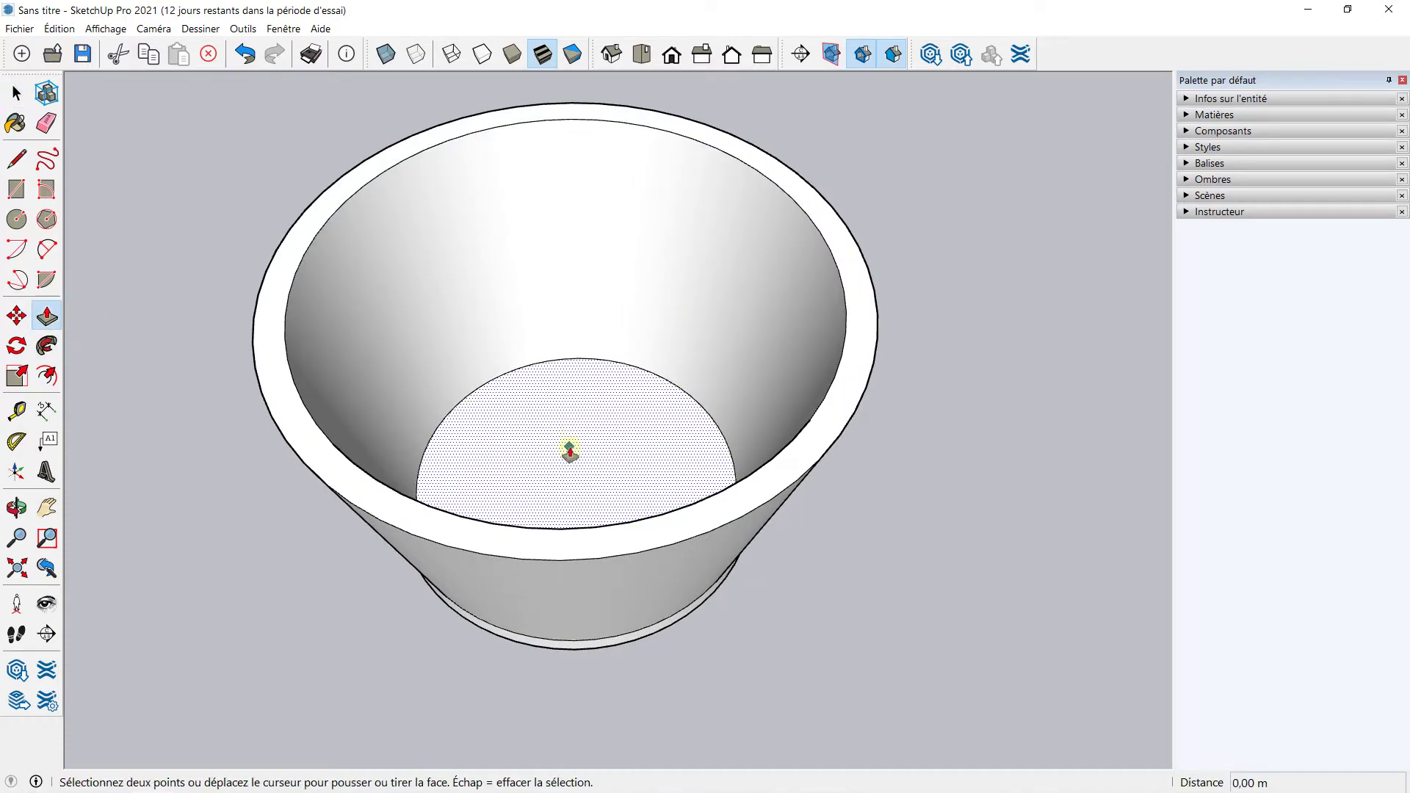
click(570, 451)
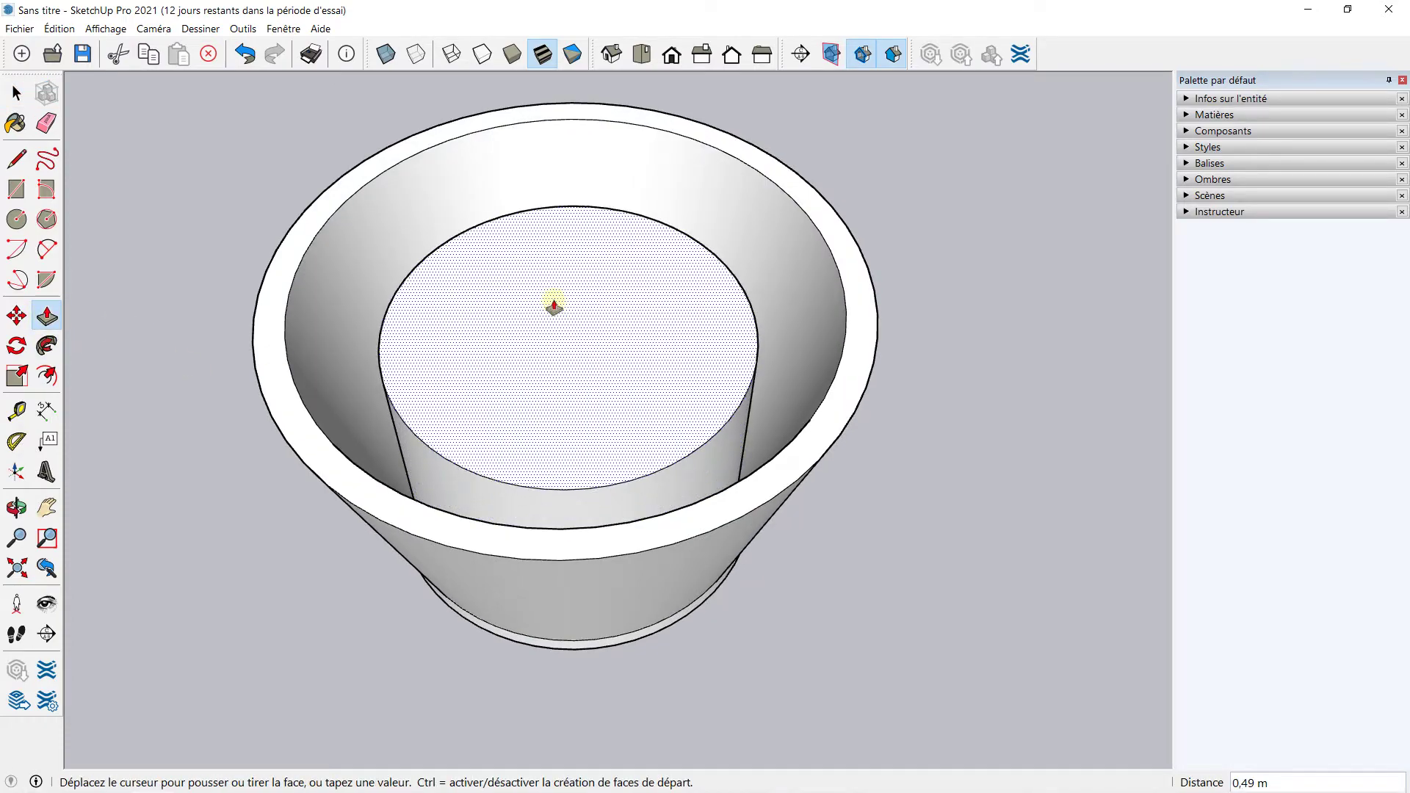
click(550, 297)
View the cup from the side and select the fill's top face.
mouse_move(553, 304)
middle_down()
mouse_move(712, 229)
mouse_move(670, 235)
mouse_move(664, 201)
mouse_move(648, 365)
mouse_move(571, 404)
middle_up()
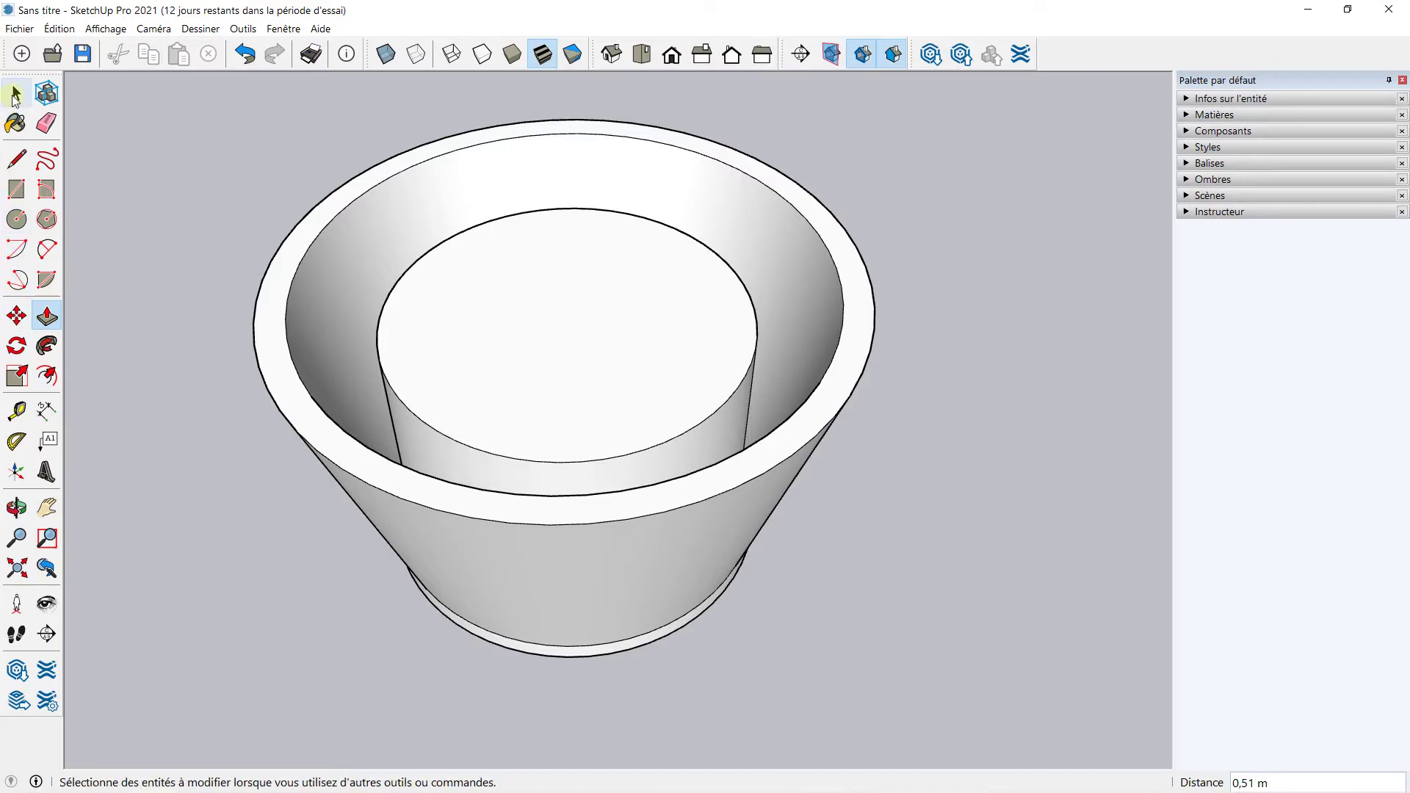
click(16, 93)
click(542, 312)
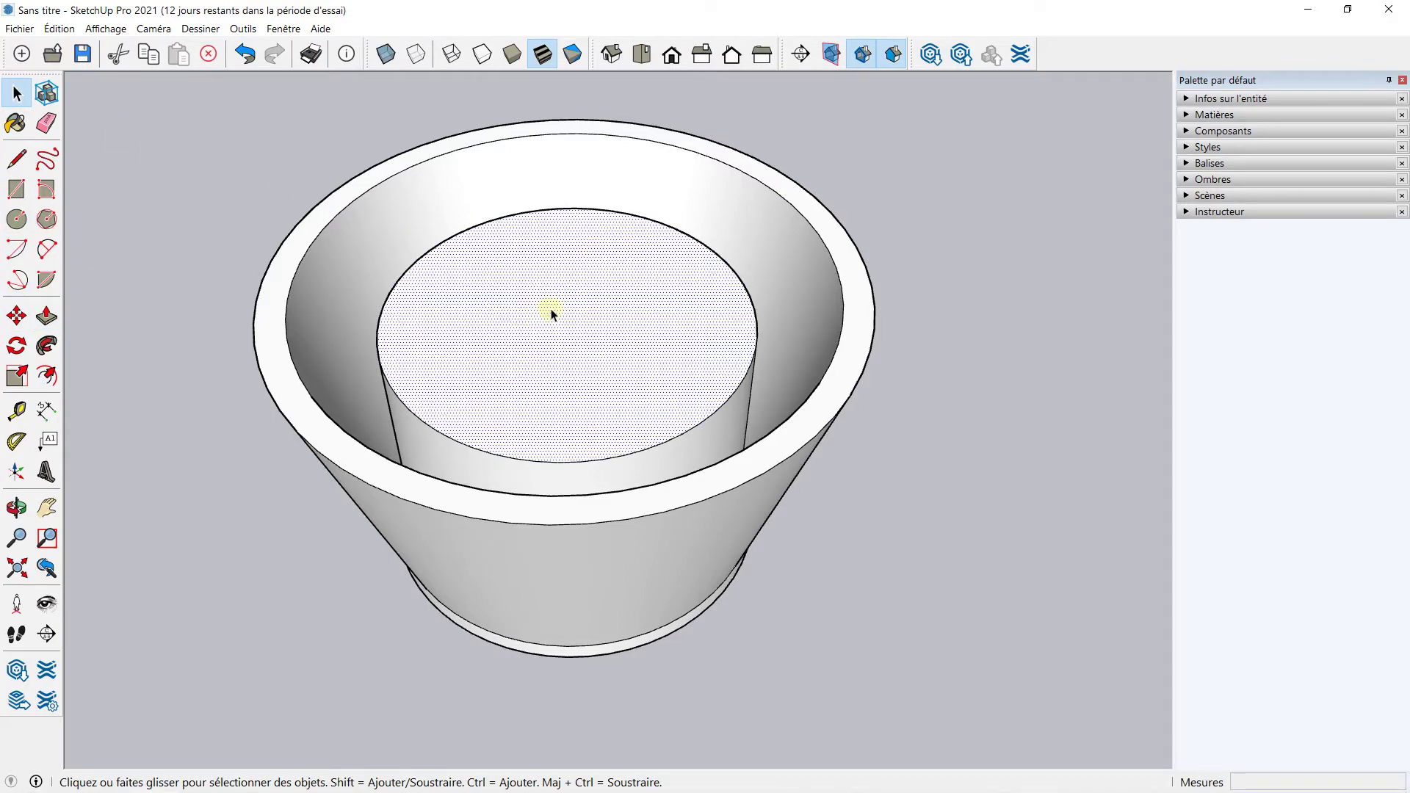
click(16, 376)
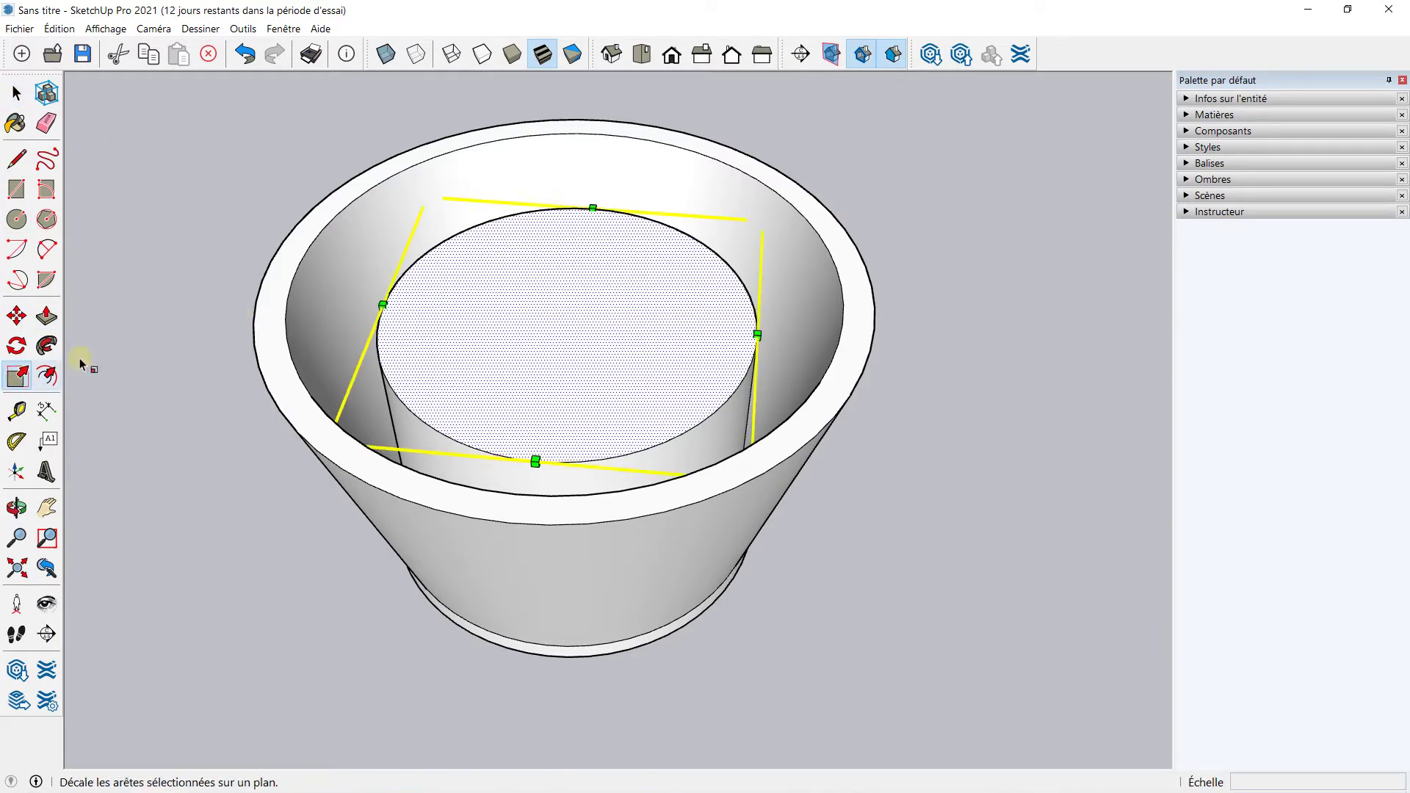
Scale the fill's top face about its centre by about 1,30 to meet the pot walls, then deselect.
middle_drag(747, 370, 746, 415)
mouse_move(740, 363)
middle_down()
mouse_move(686, 456)
mouse_move(730, 560)
middle_up()
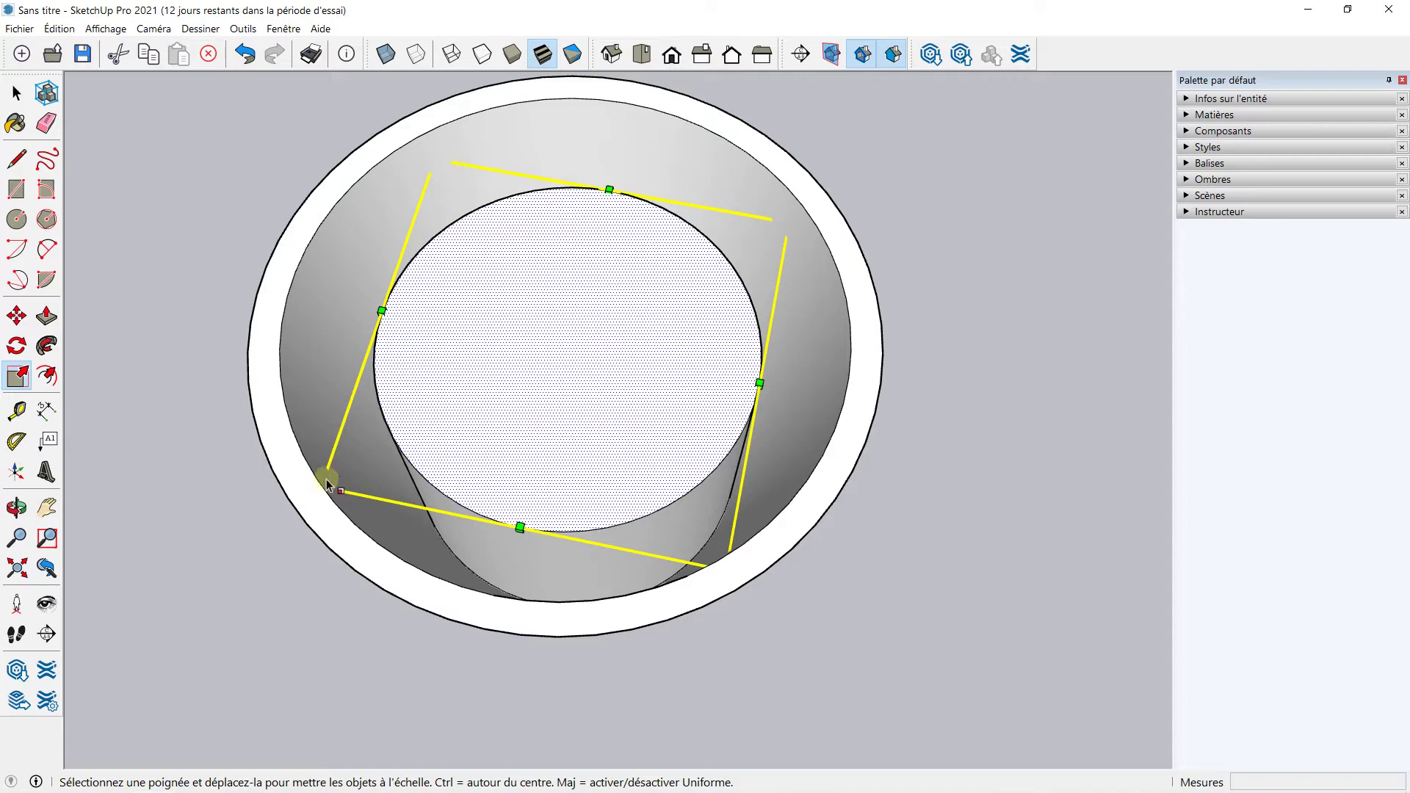
ctrl+drag(321, 485, 220, 527)
mouse_move(576, 608)
middle_down()
mouse_move(566, 291)
mouse_move(705, 387)
mouse_move(316, 297)
mouse_move(465, 289)
middle_up()
key(space)
click(170, 184)
scroll(504, 318, down, 3)
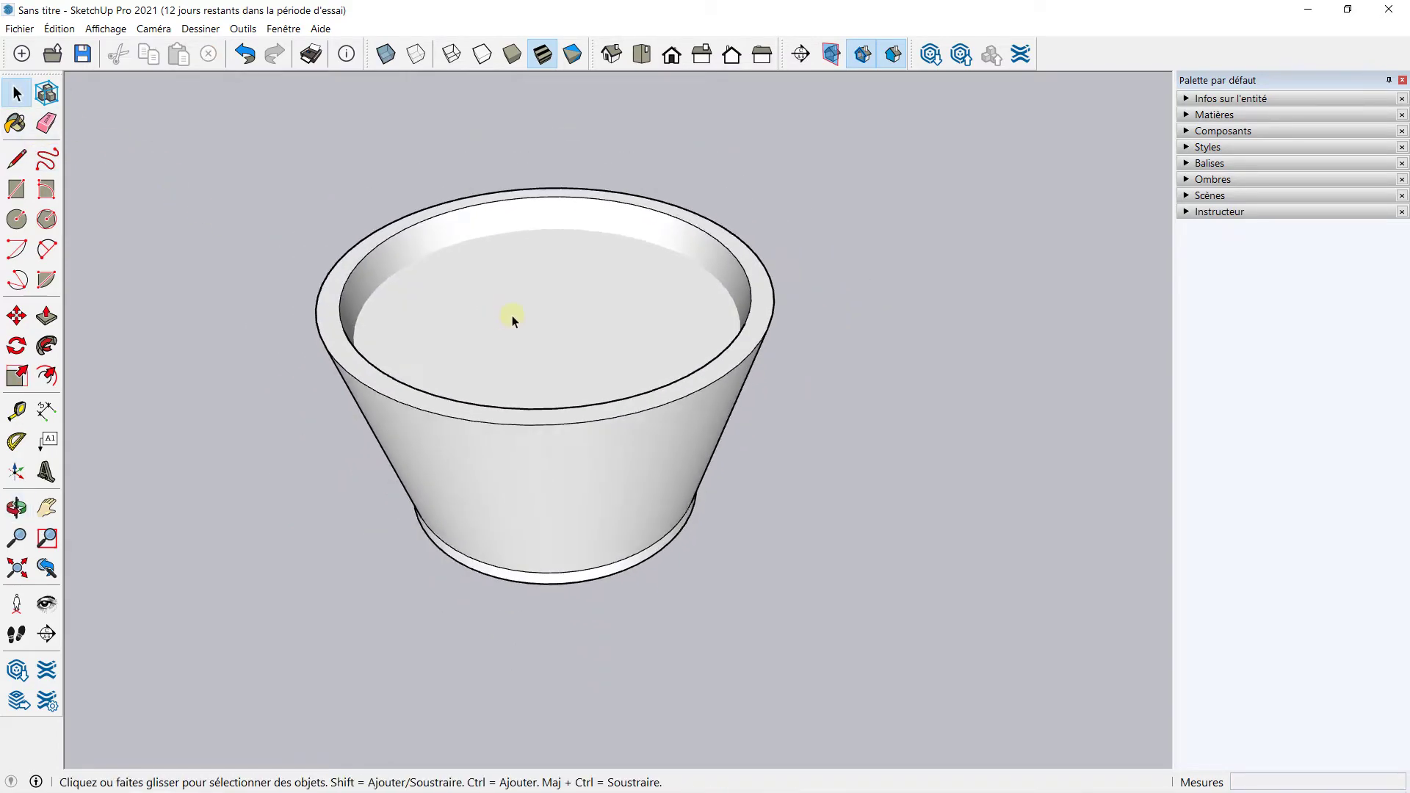
Open the Matières tray and switch to the Couleurs collection.
click(1188, 117)
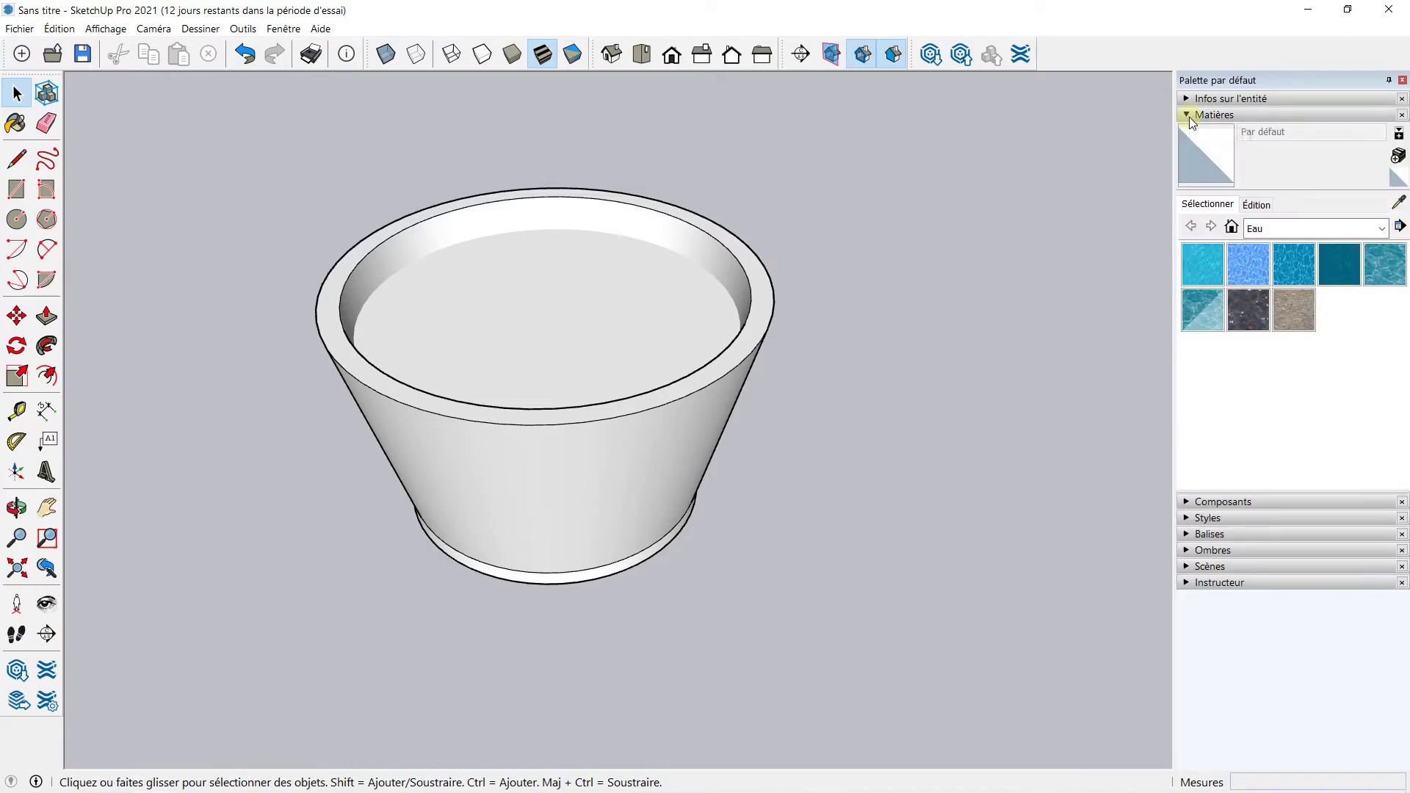
click(1278, 229)
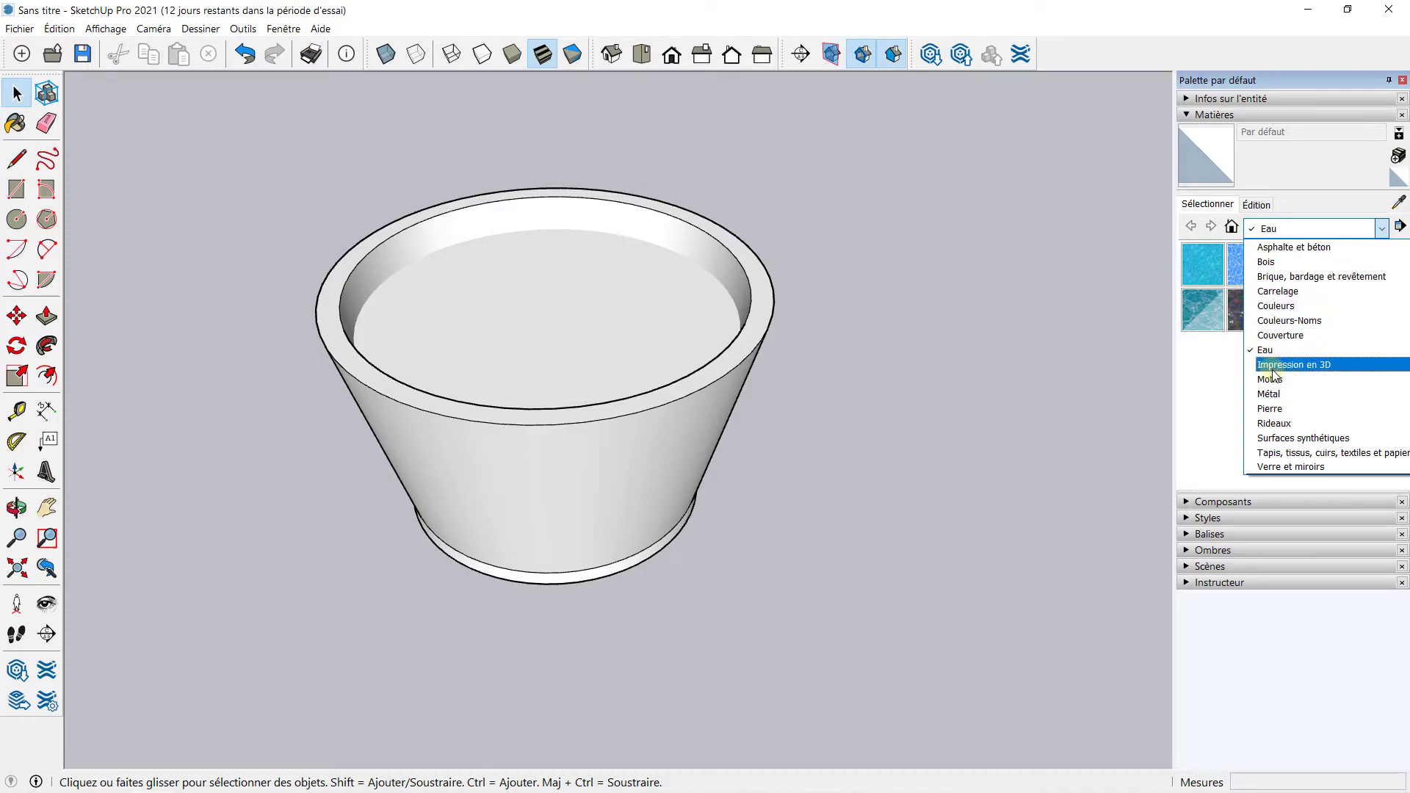
scroll(1268, 352, up, 1)
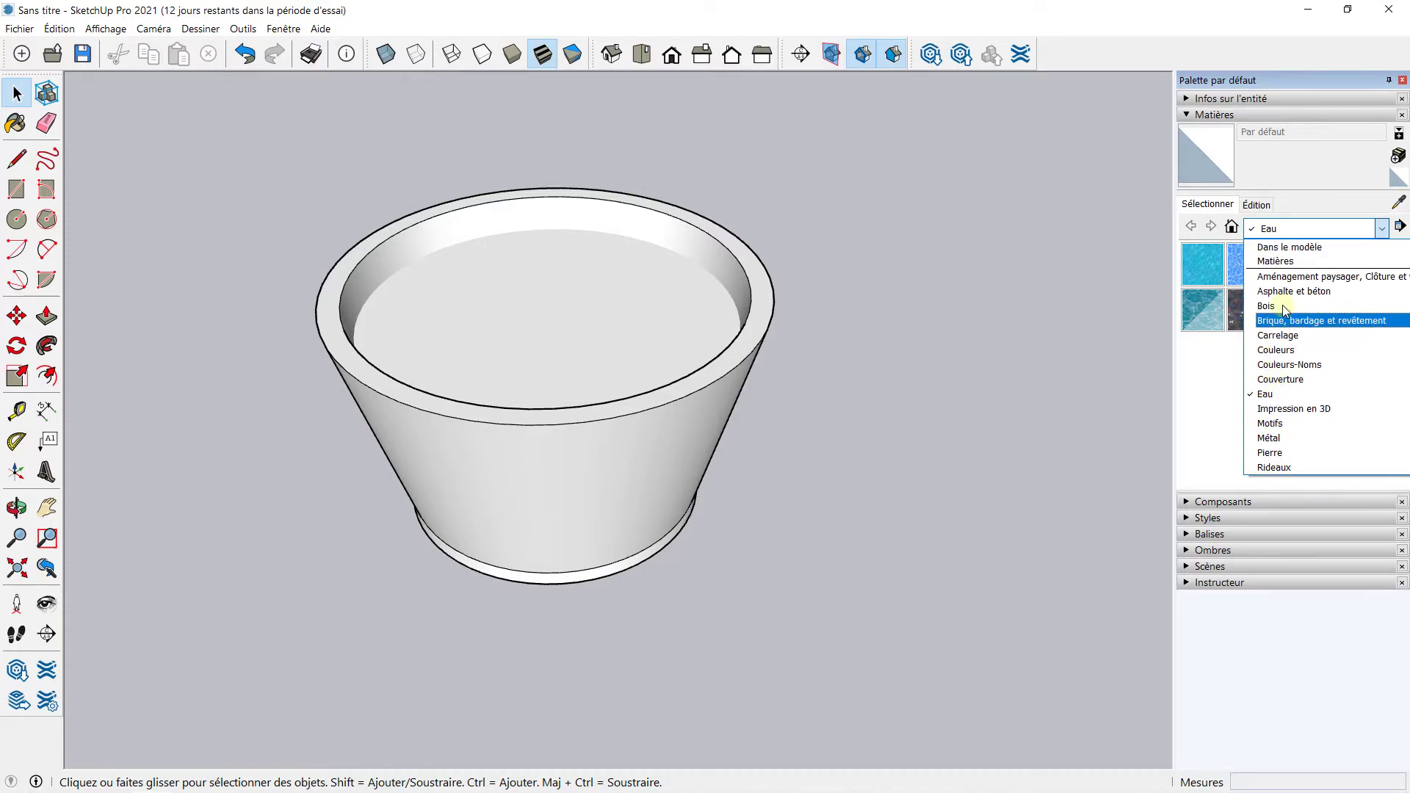
click(1265, 350)
Find the red swatches and pick Couleur A05.
scroll(1262, 342, down, 2)
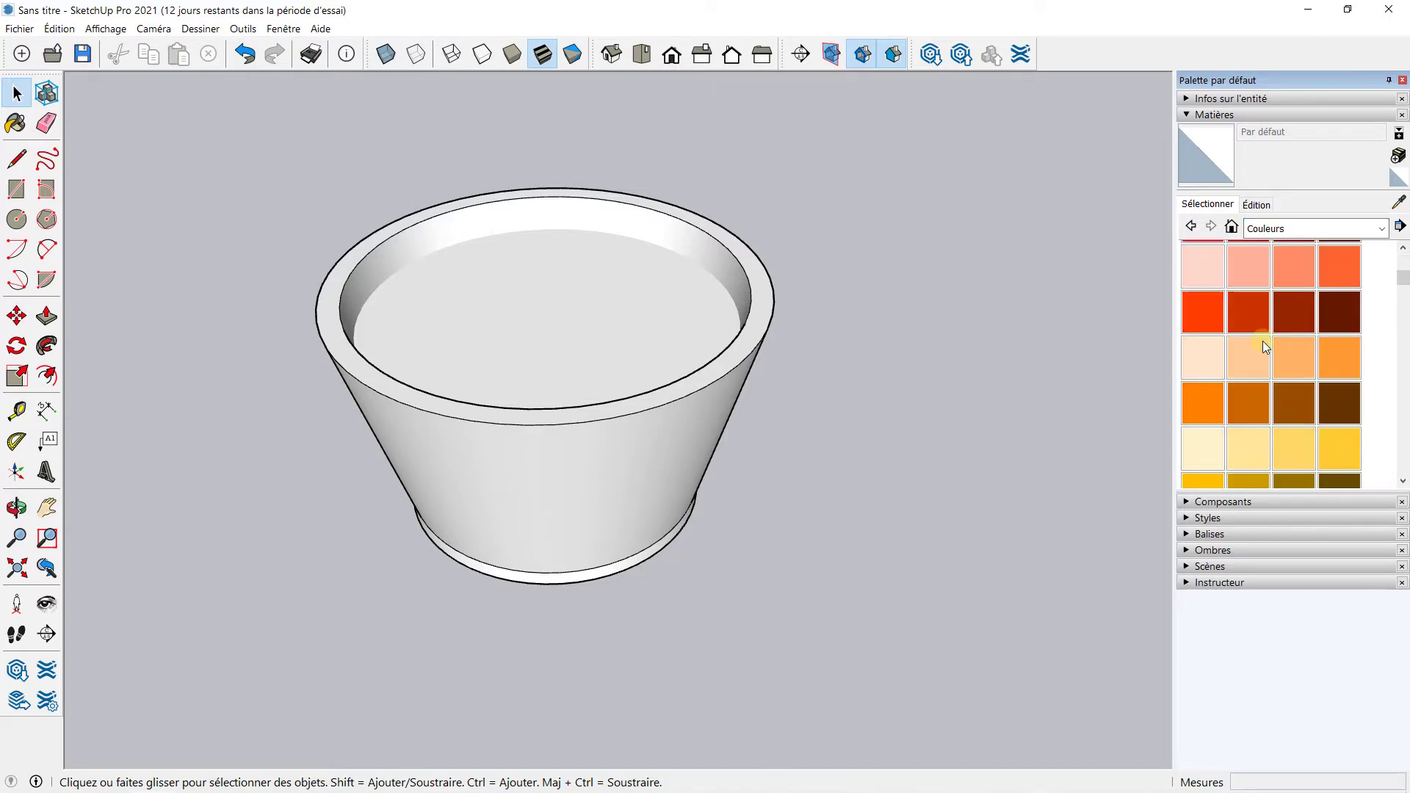
scroll(1265, 349, down, 2)
scroll(1266, 357, down, 2)
scroll(1266, 348, down, 1)
scroll(1275, 339, down, 1)
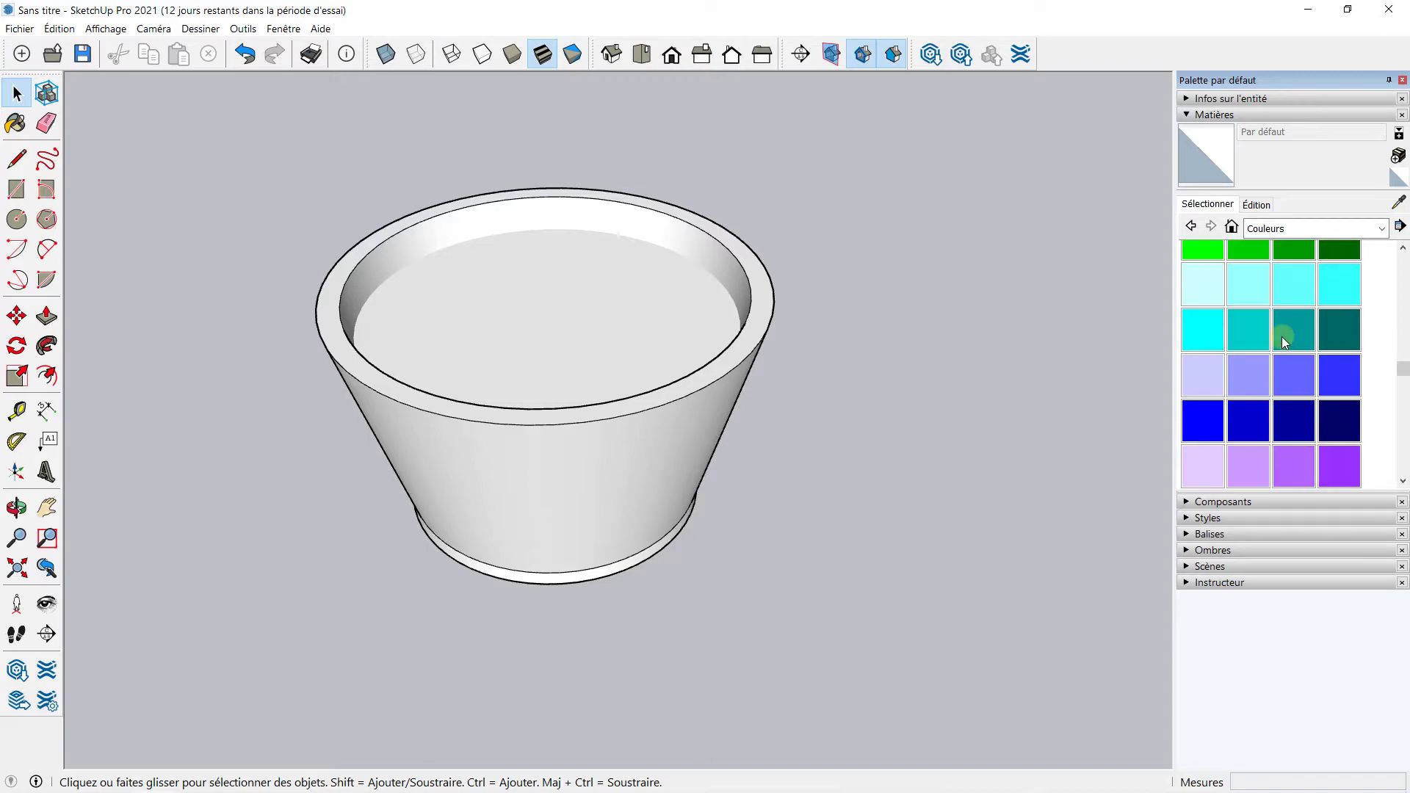
scroll(1283, 342, up, 3)
scroll(1284, 342, up, 2)
scroll(1284, 343, up, 1)
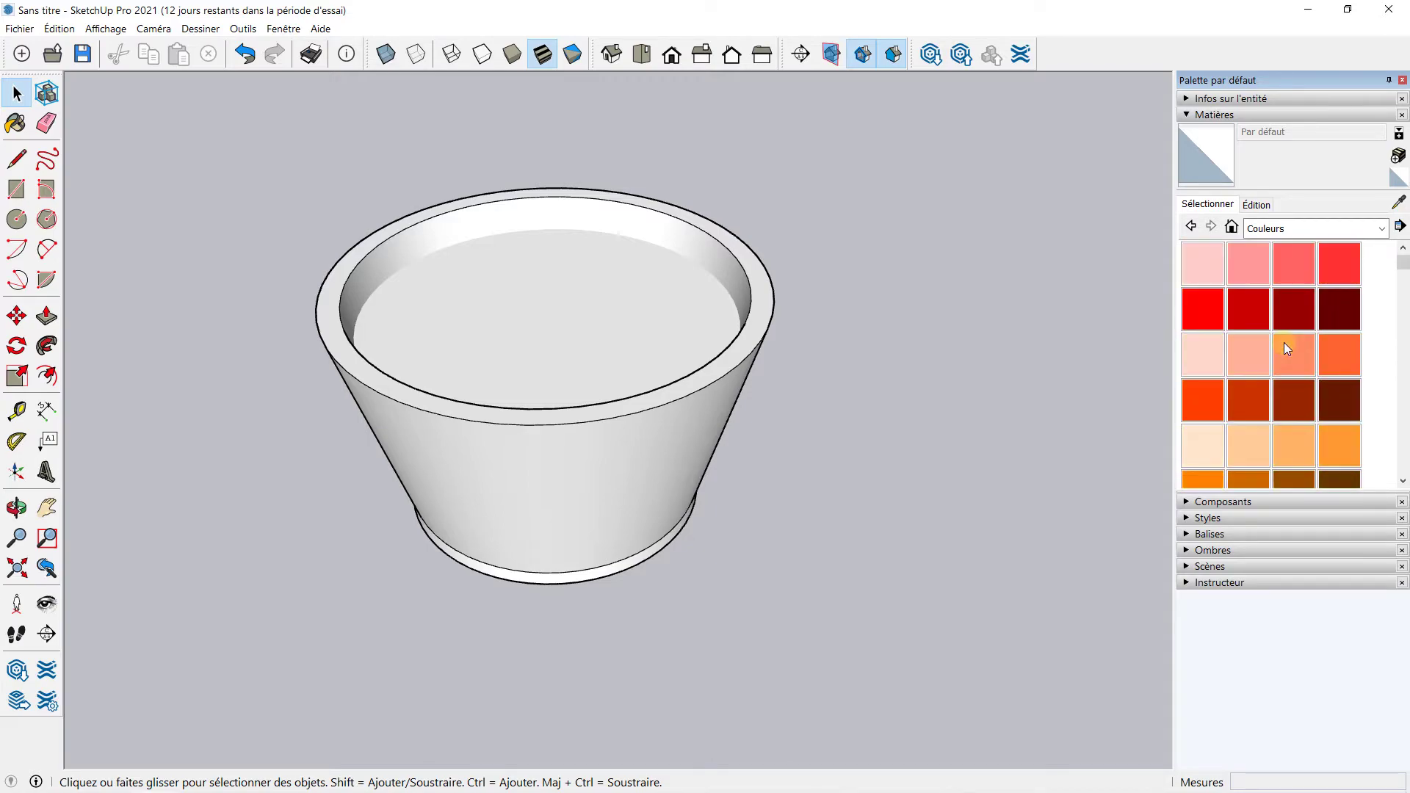
click(1206, 316)
Paint the pot's outer wall, top rim, bottom band and underside red with Couleur A05.
click(660, 446)
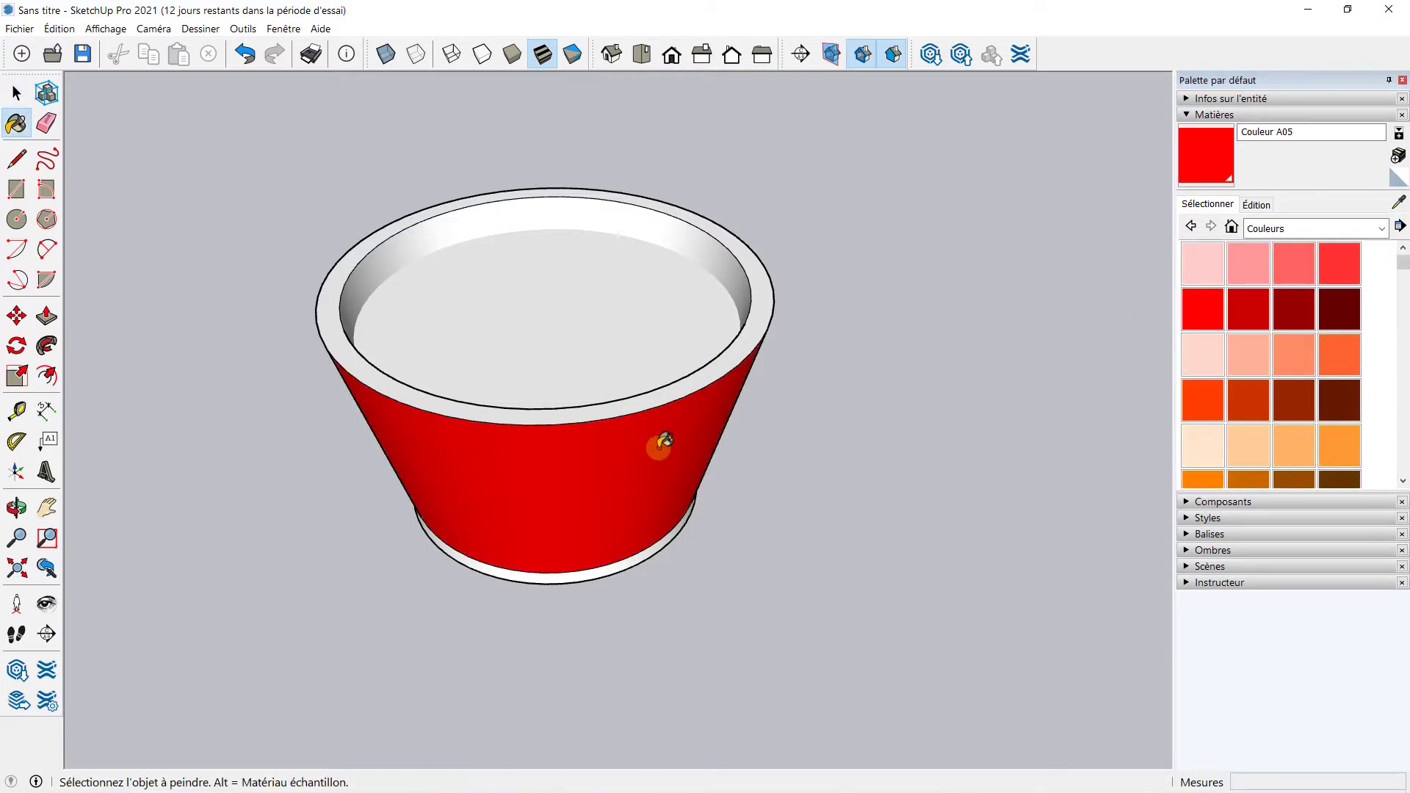
click(667, 396)
middle_drag(526, 529, 570, 262)
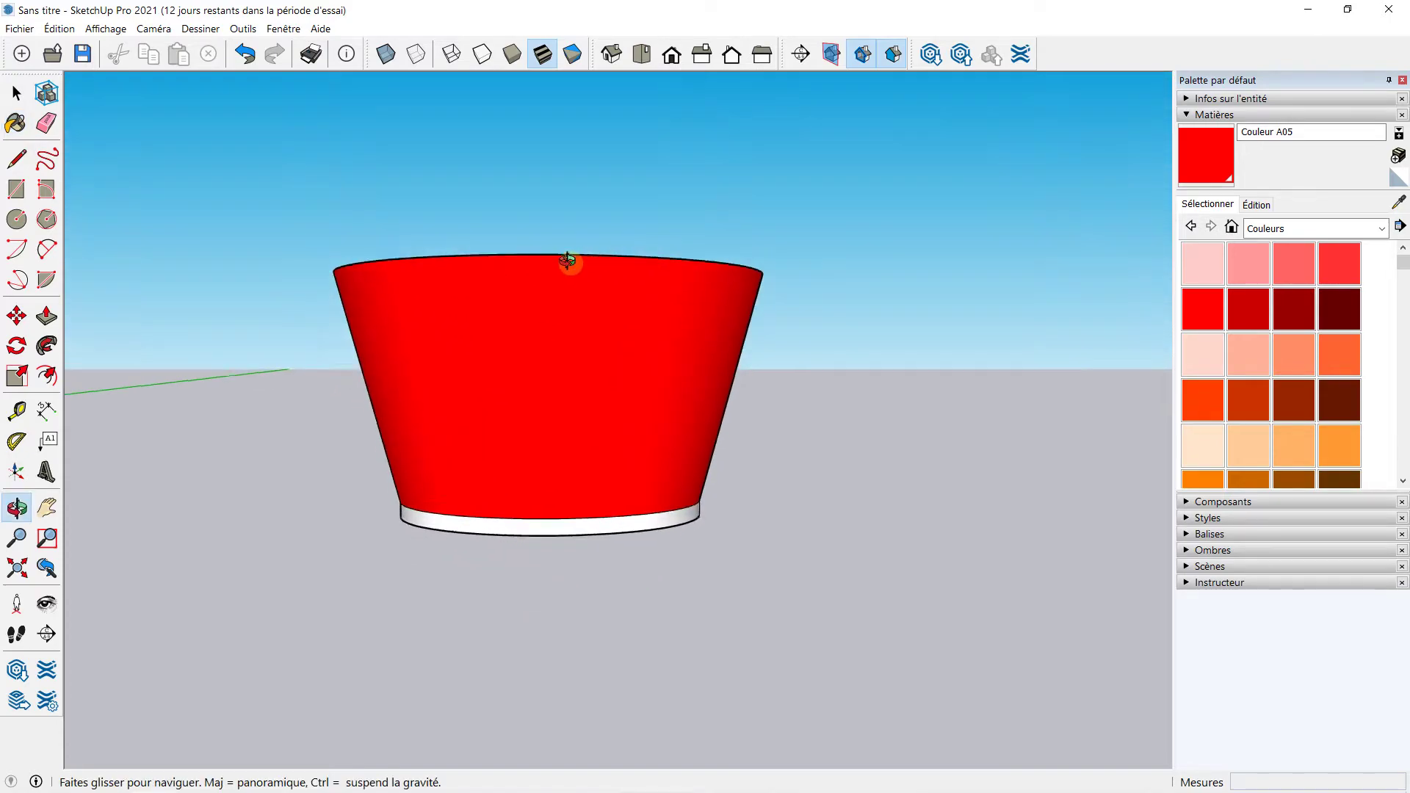
click(577, 520)
middle_drag(576, 523, 595, 265)
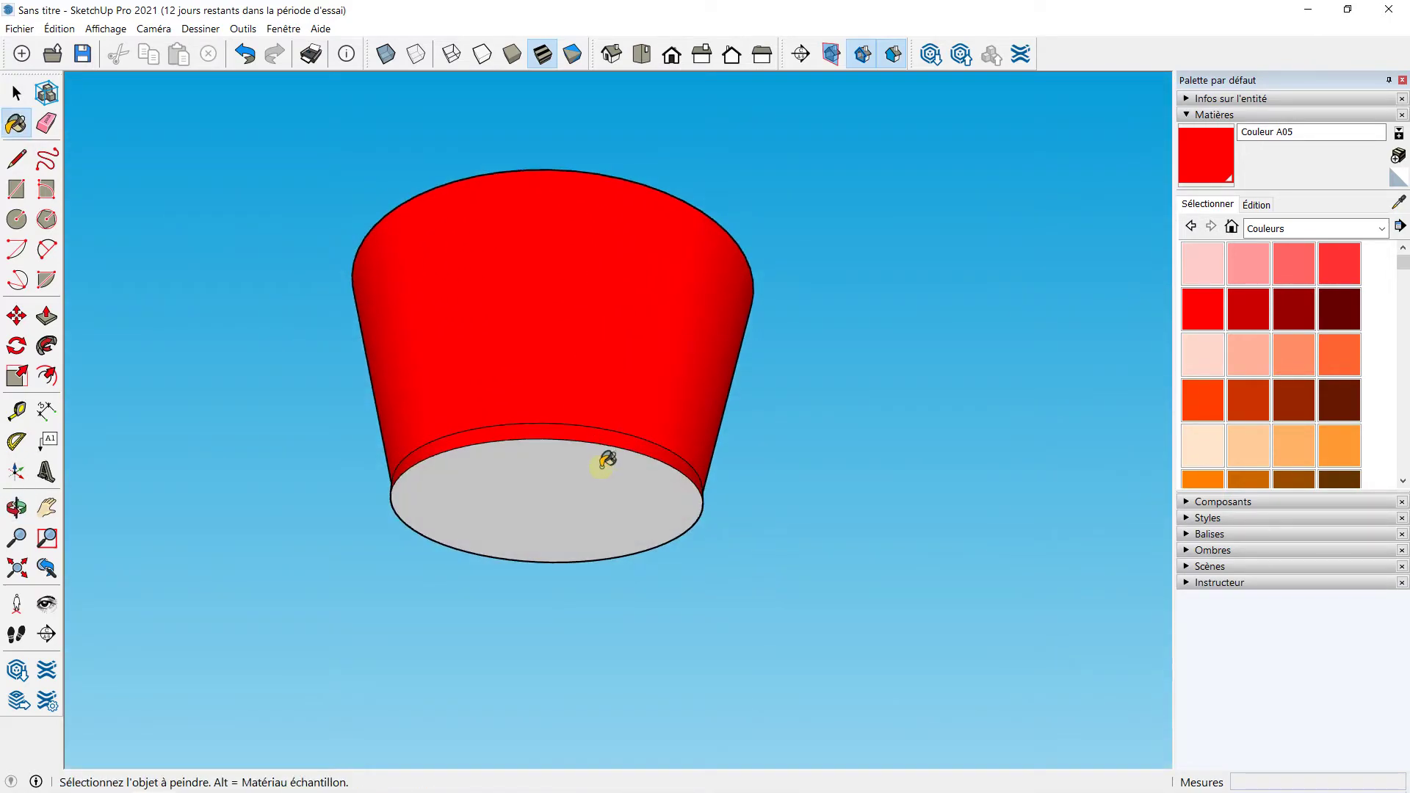
click(606, 459)
middle_drag(534, 228, 509, 214)
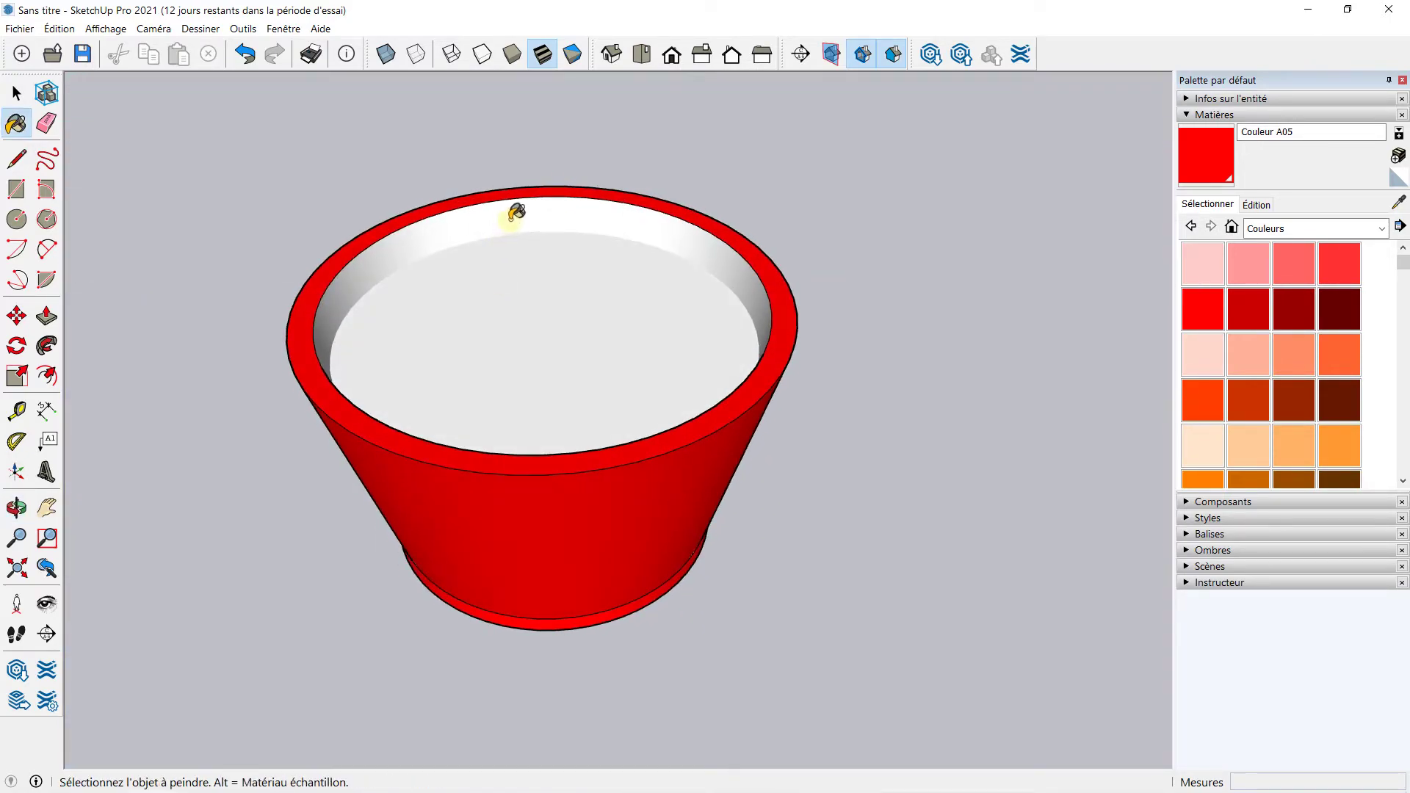
middle_drag(619, 375, 620, 383)
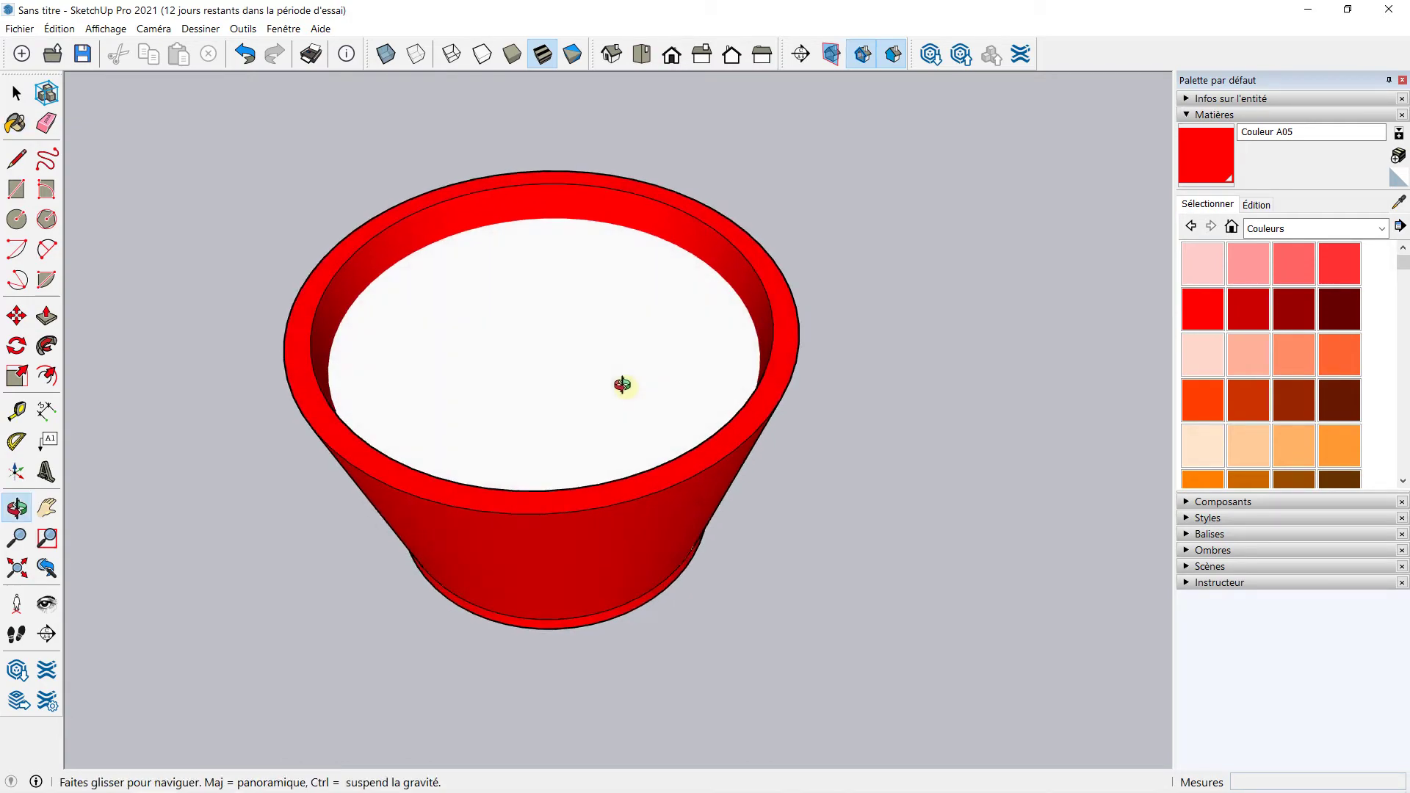
scroll(654, 346, up, 2)
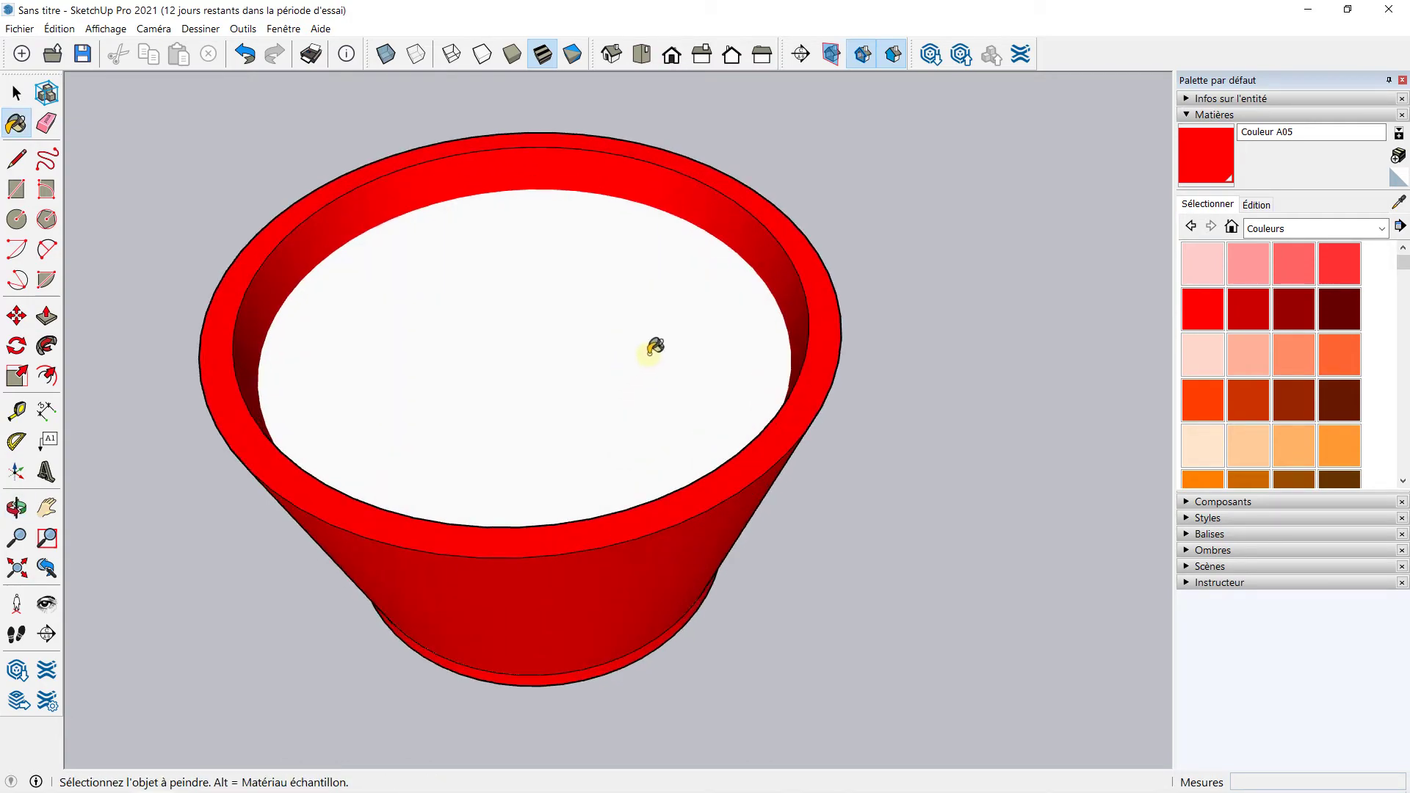
Switch the materials list to the Aménagement paysager collection.
click(1341, 234)
scroll(1326, 286, up, 1)
scroll(1327, 283, up, 1)
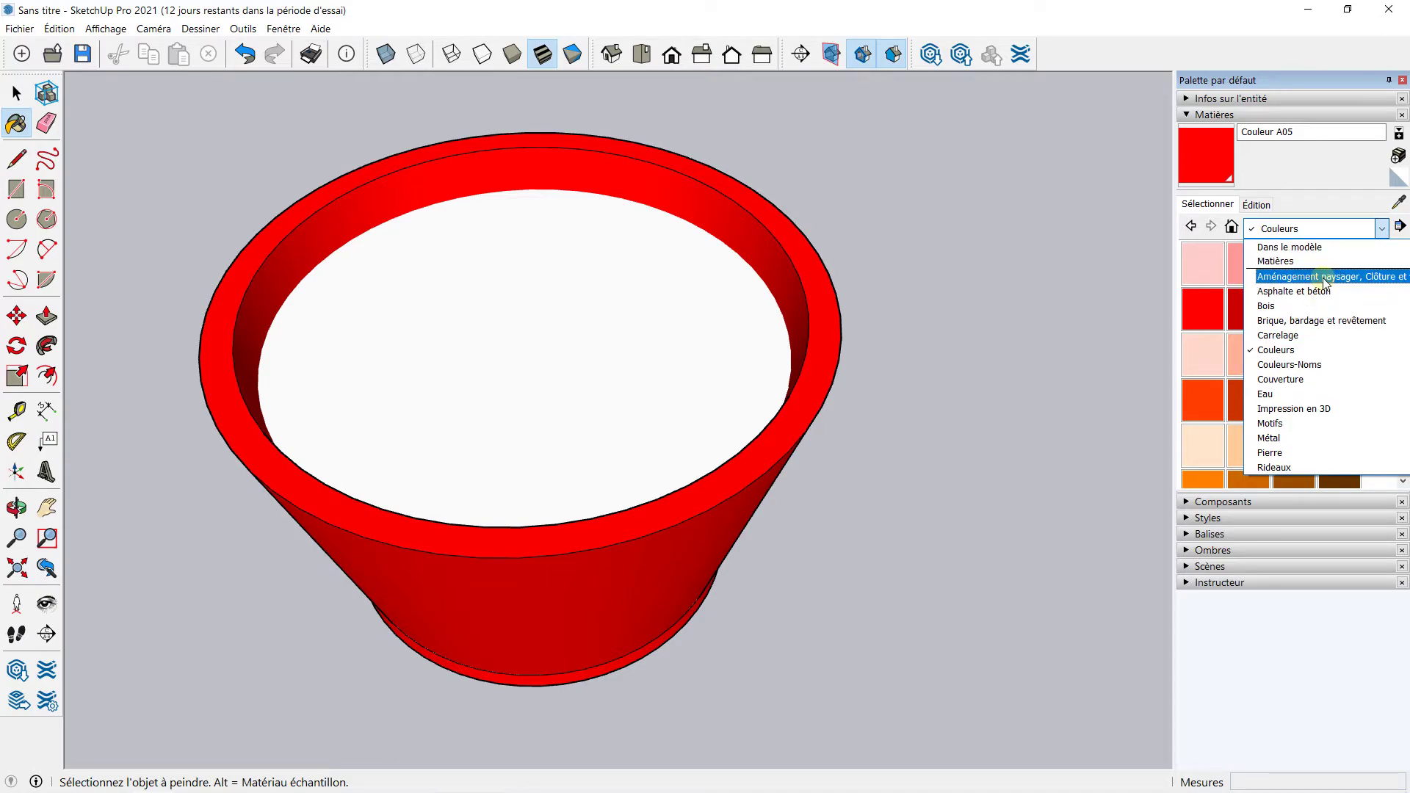
click(1324, 278)
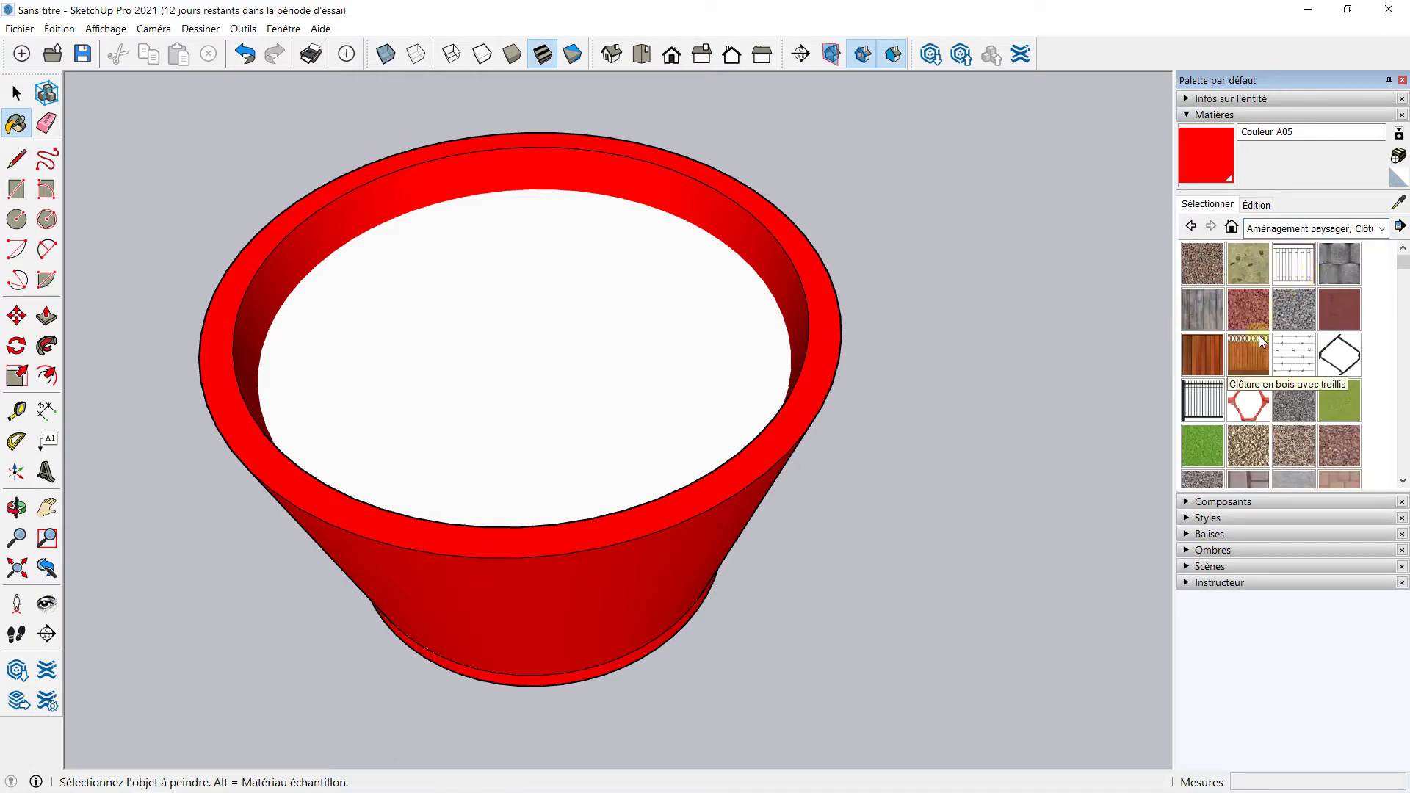
Pick Pierres concassées multicolores and paint the fill's top surface with it.
scroll(1260, 345, down, 1)
scroll(1261, 348, down, 1)
scroll(1263, 349, down, 1)
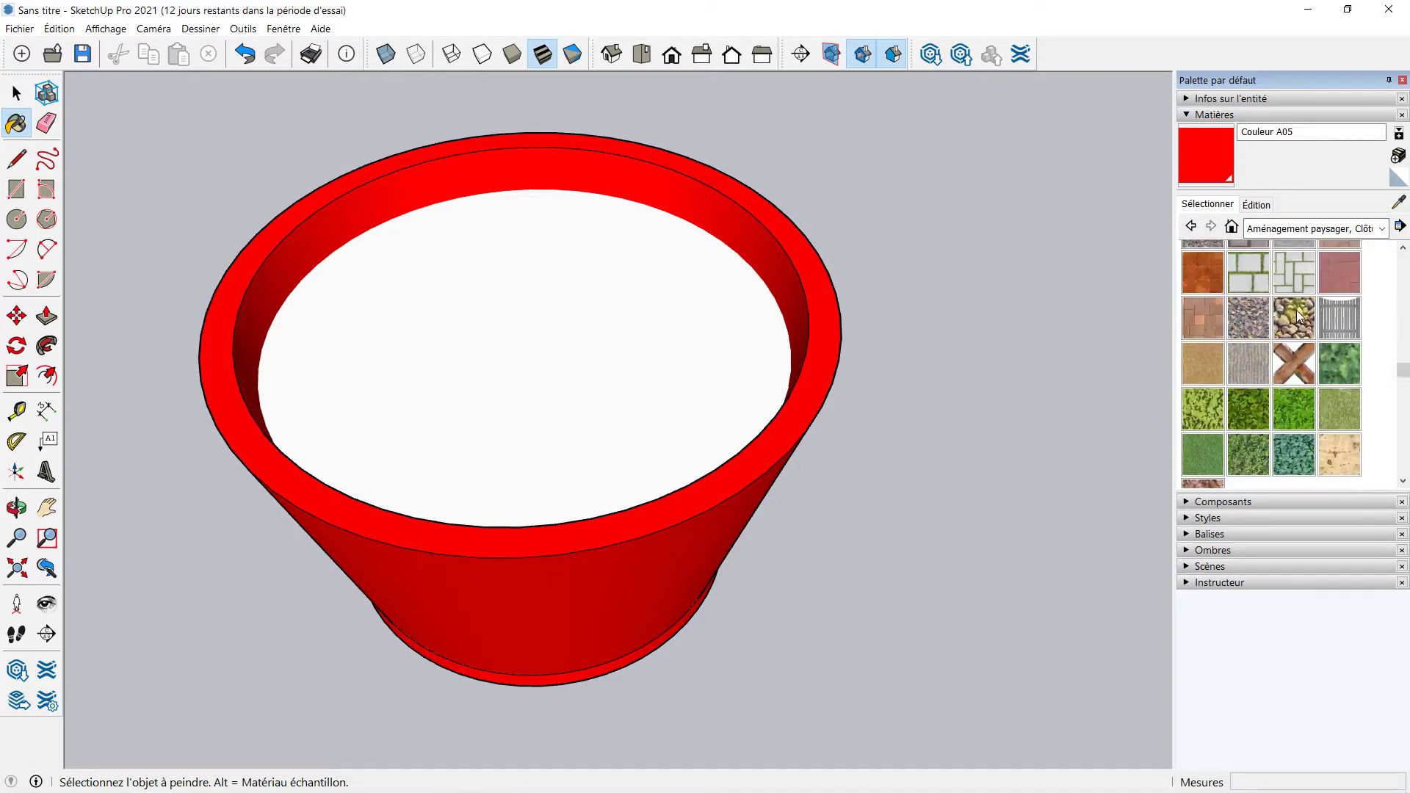
scroll(1277, 351, down, 1)
scroll(1283, 355, up, 3)
scroll(1282, 355, up, 2)
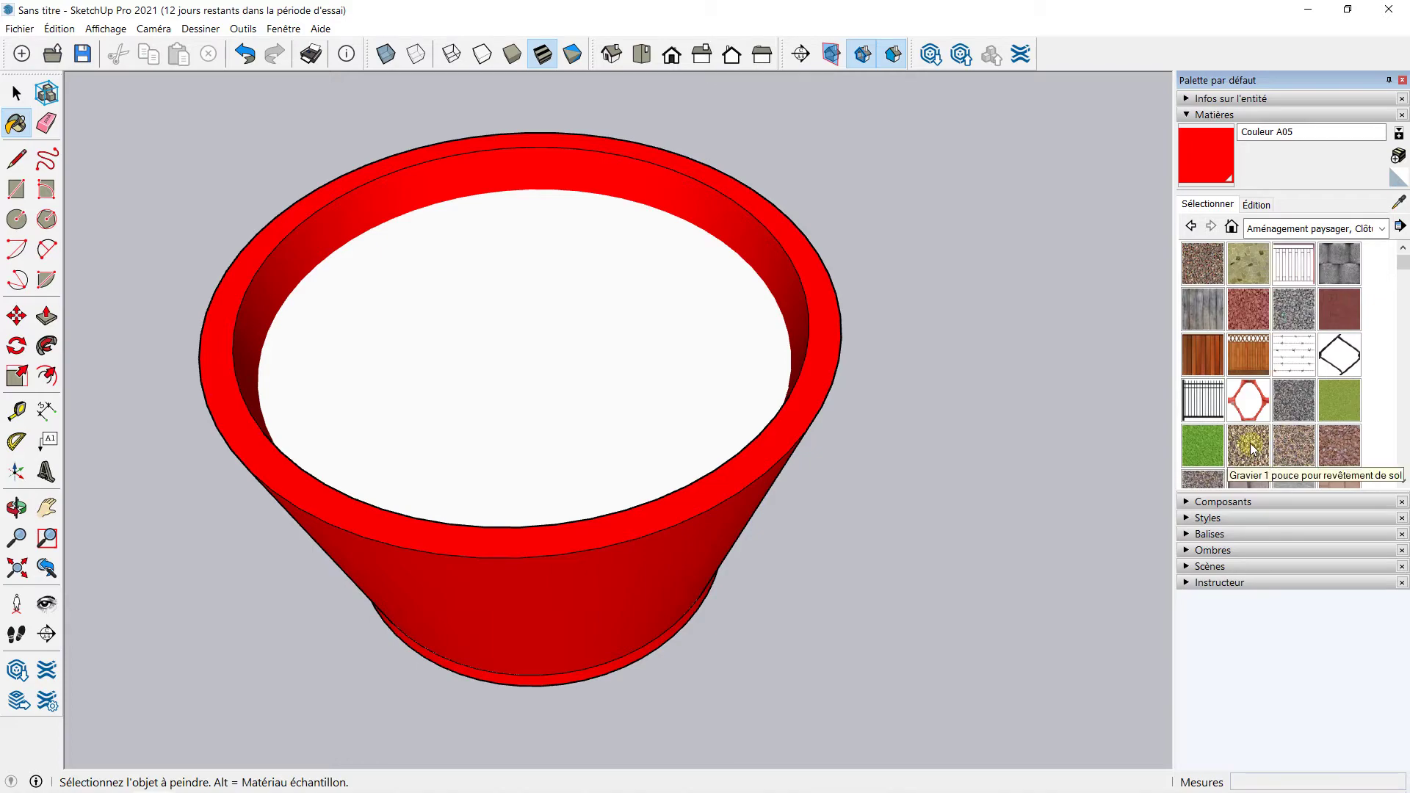
scroll(1326, 434, down, 2)
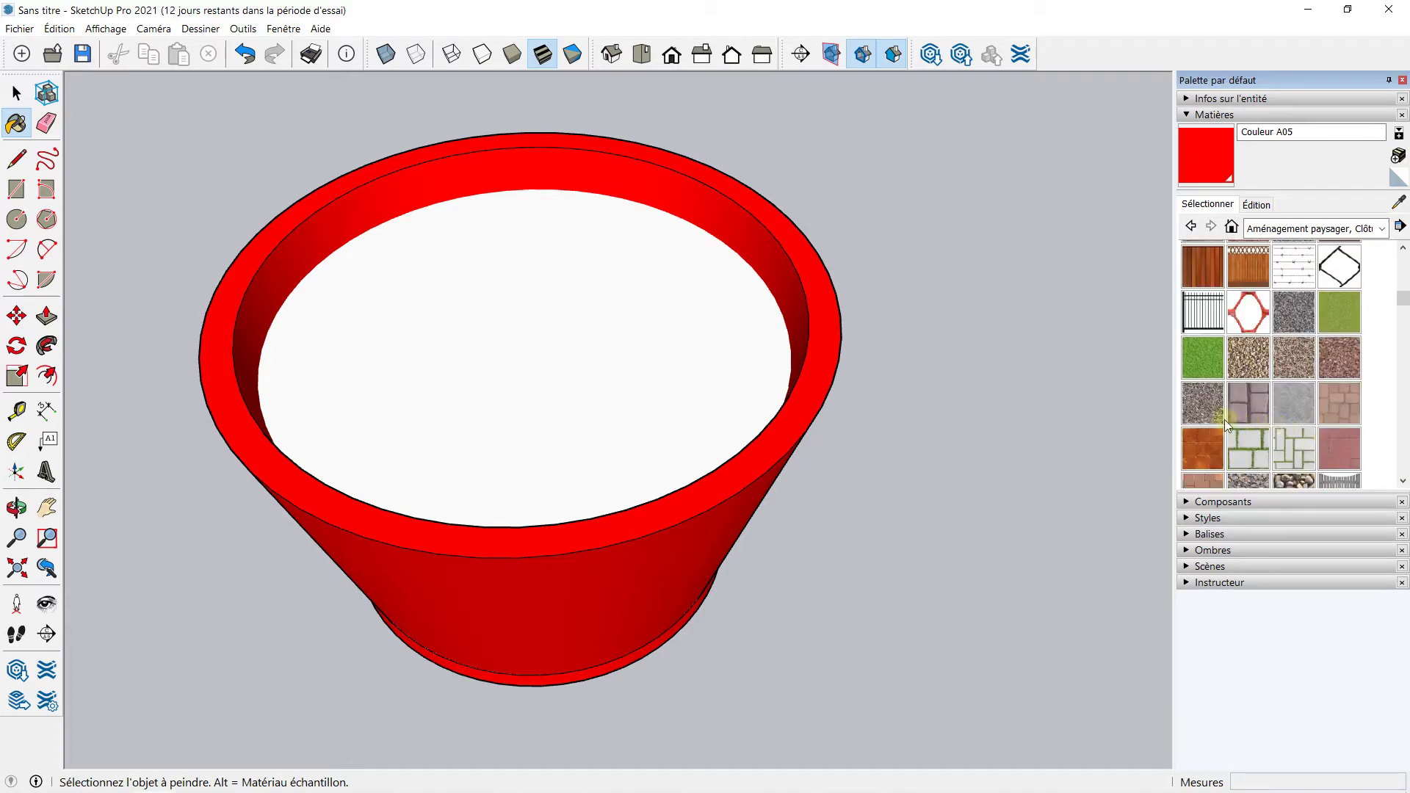
scroll(1214, 404, up, 2)
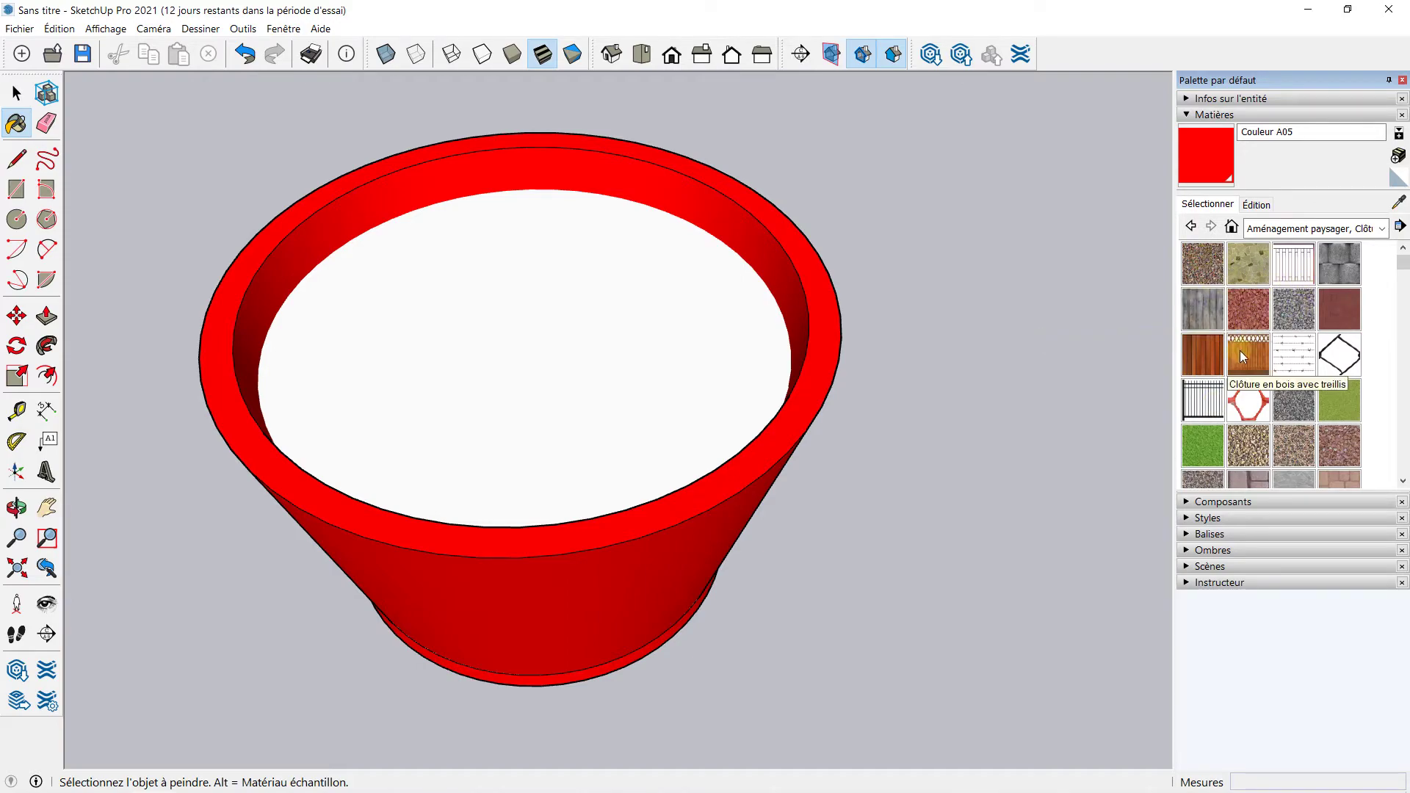
scroll(1239, 351, down, 1)
scroll(1266, 364, down, 1)
scroll(1266, 364, down, 1)
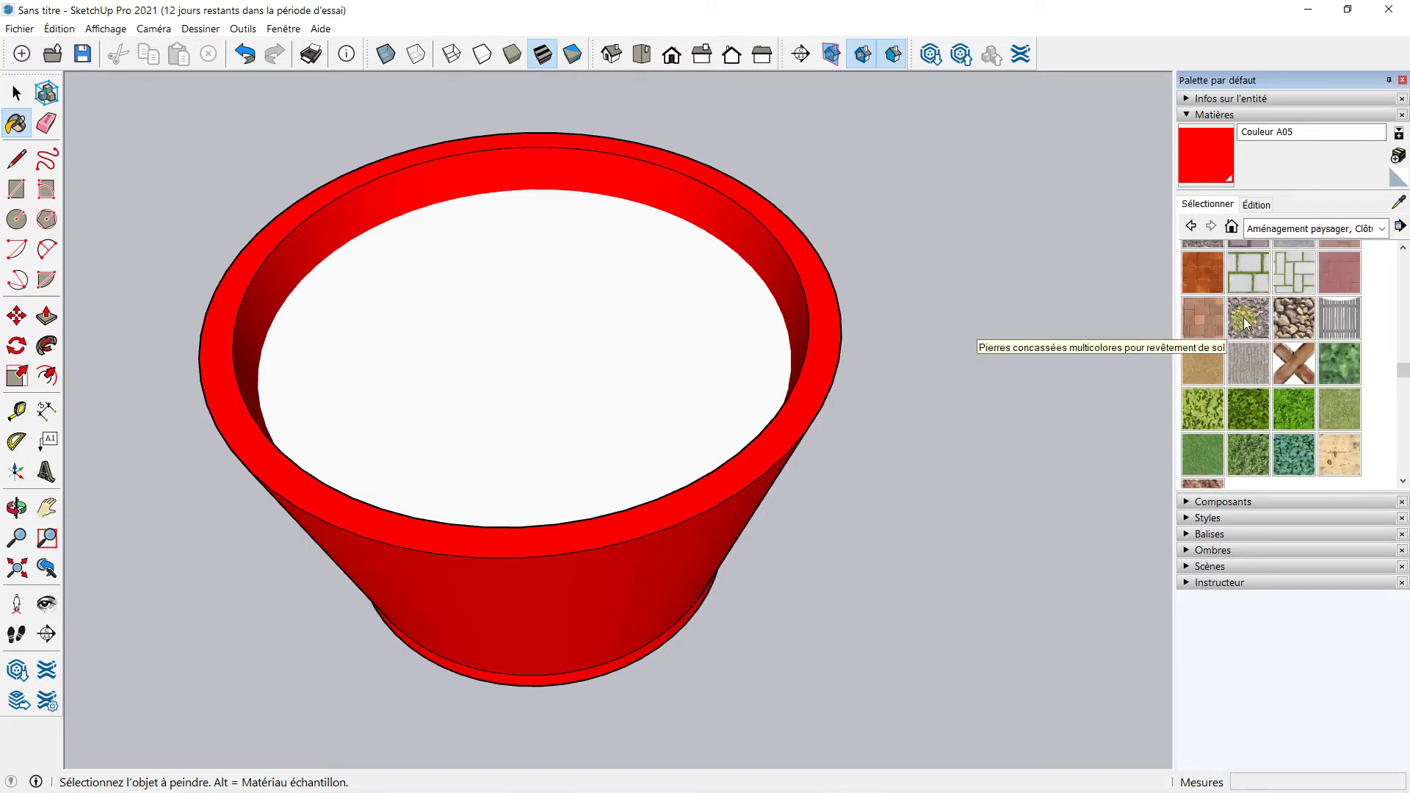
scroll(1241, 364, down, 1)
scroll(1245, 365, up, 1)
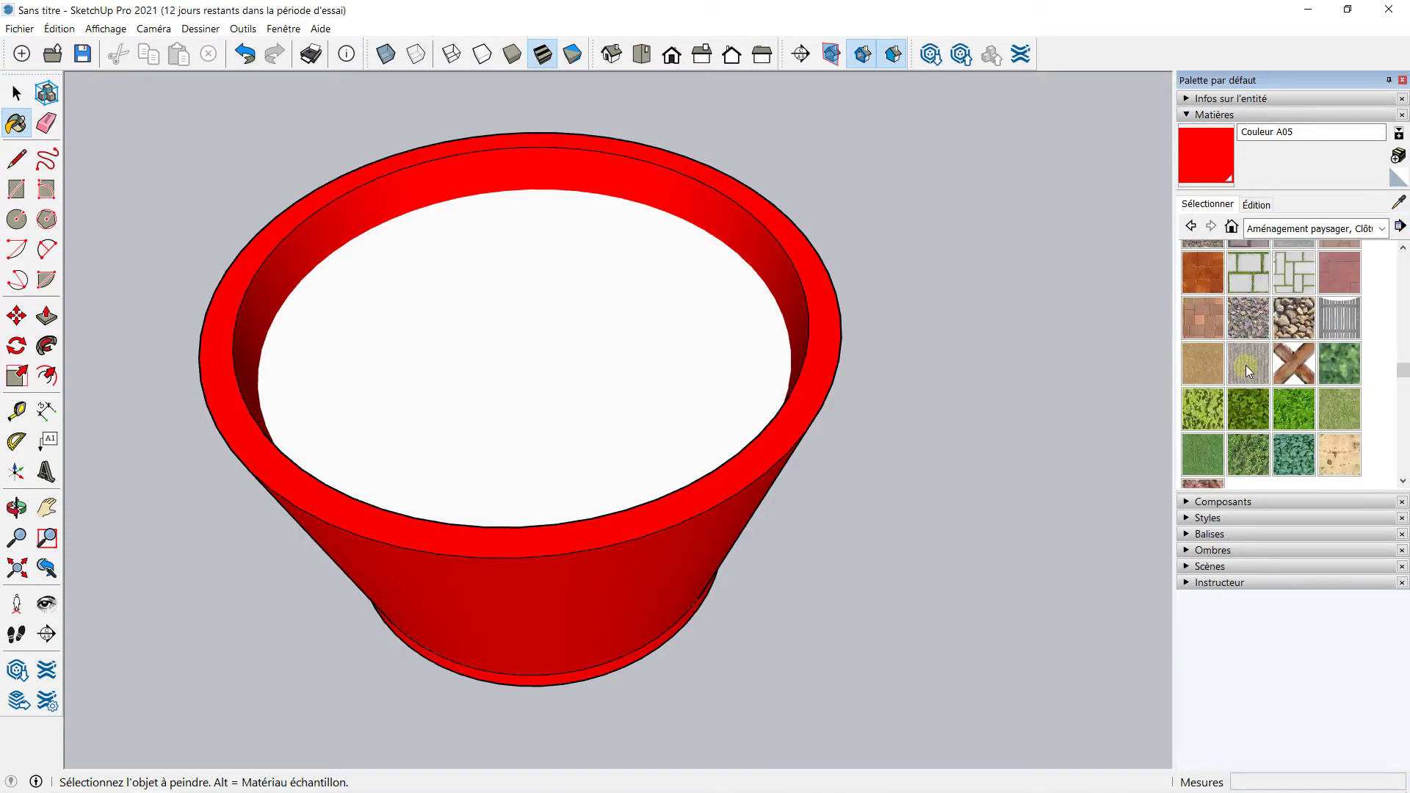
click(1245, 318)
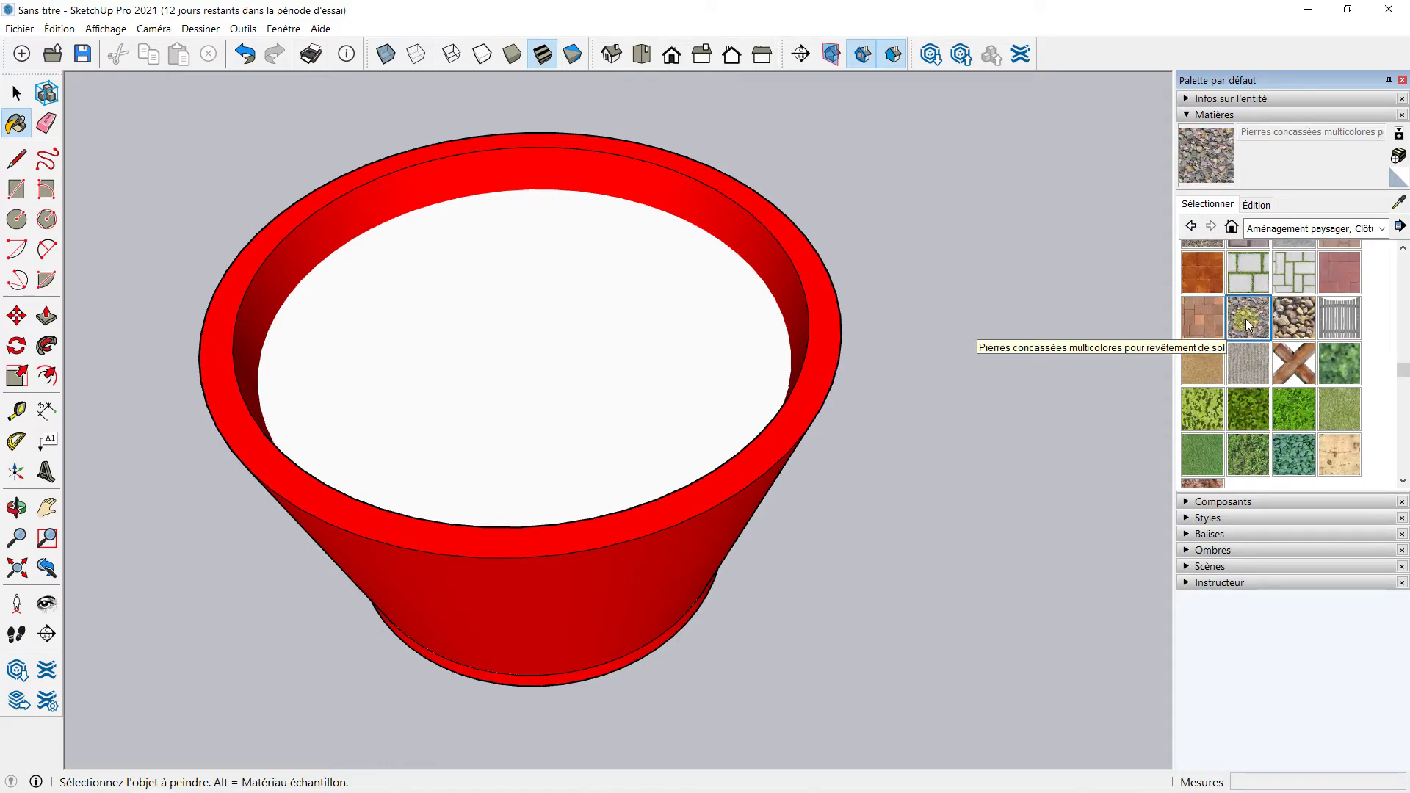
click(601, 315)
Set the crushed-stone texture width inside the pot to 10cm (0,10 m) for finer gravel.
mouse_move(620, 434)
middle_down()
mouse_move(585, 367)
mouse_move(482, 490)
mouse_move(598, 267)
mouse_move(619, 364)
middle_up()
scroll(598, 294, up, 3)
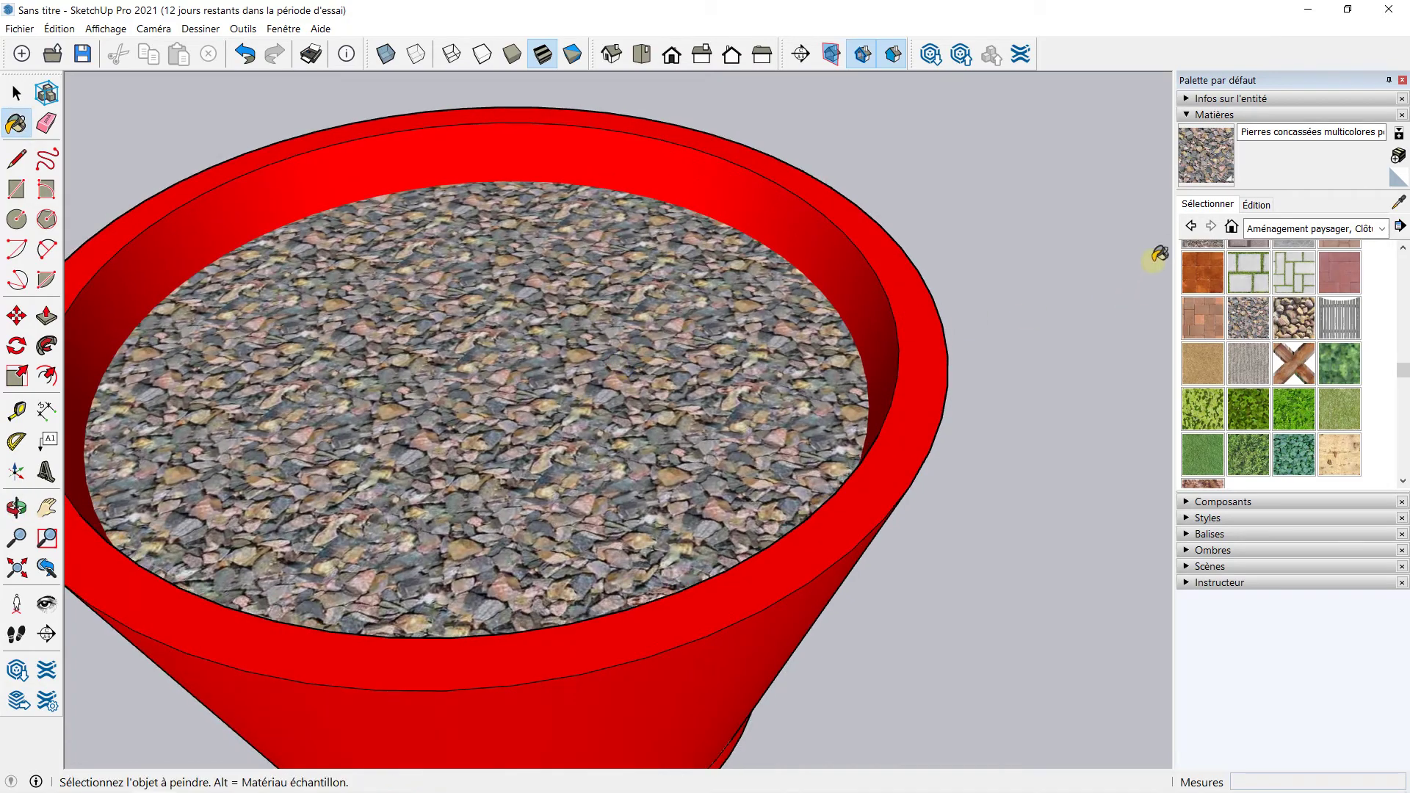
click(1256, 206)
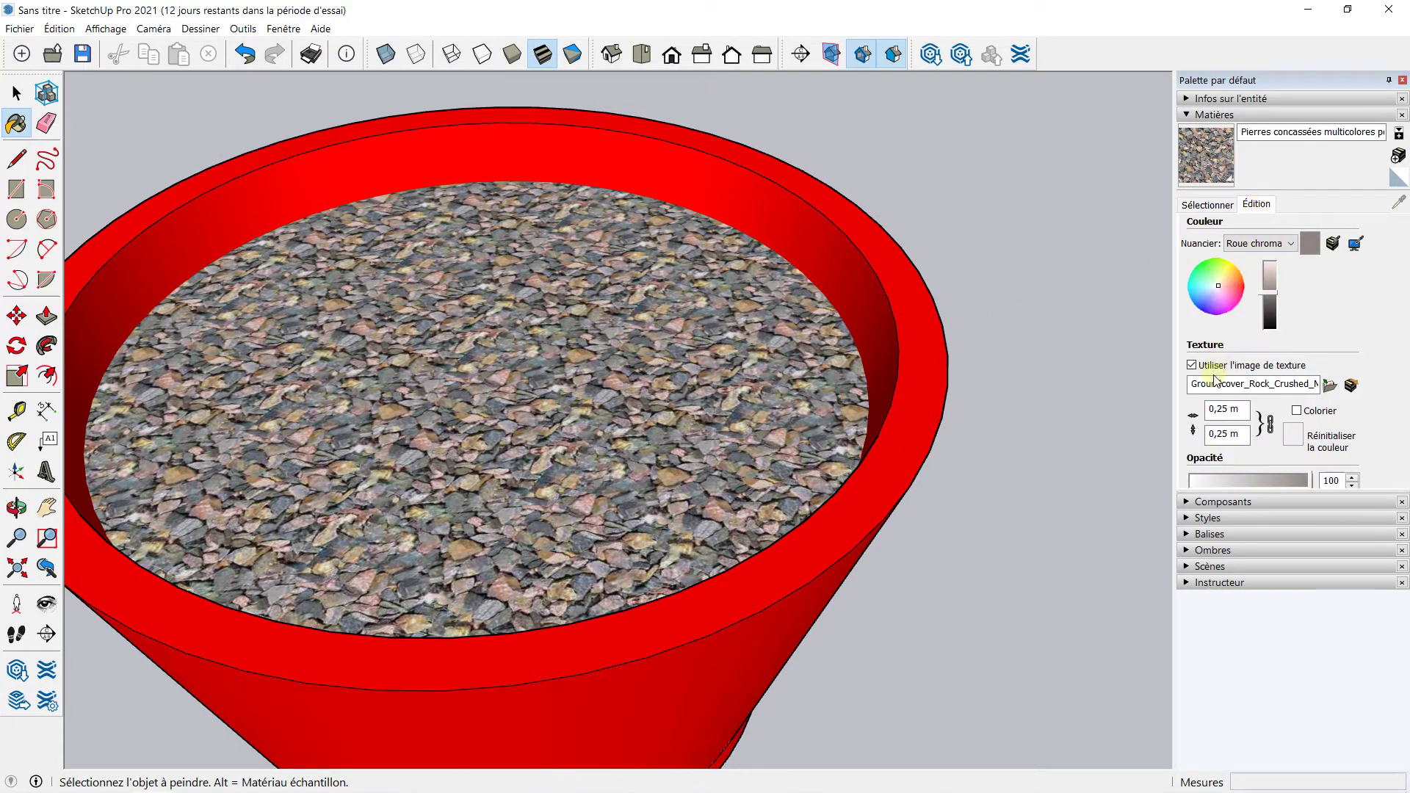
click(1239, 408)
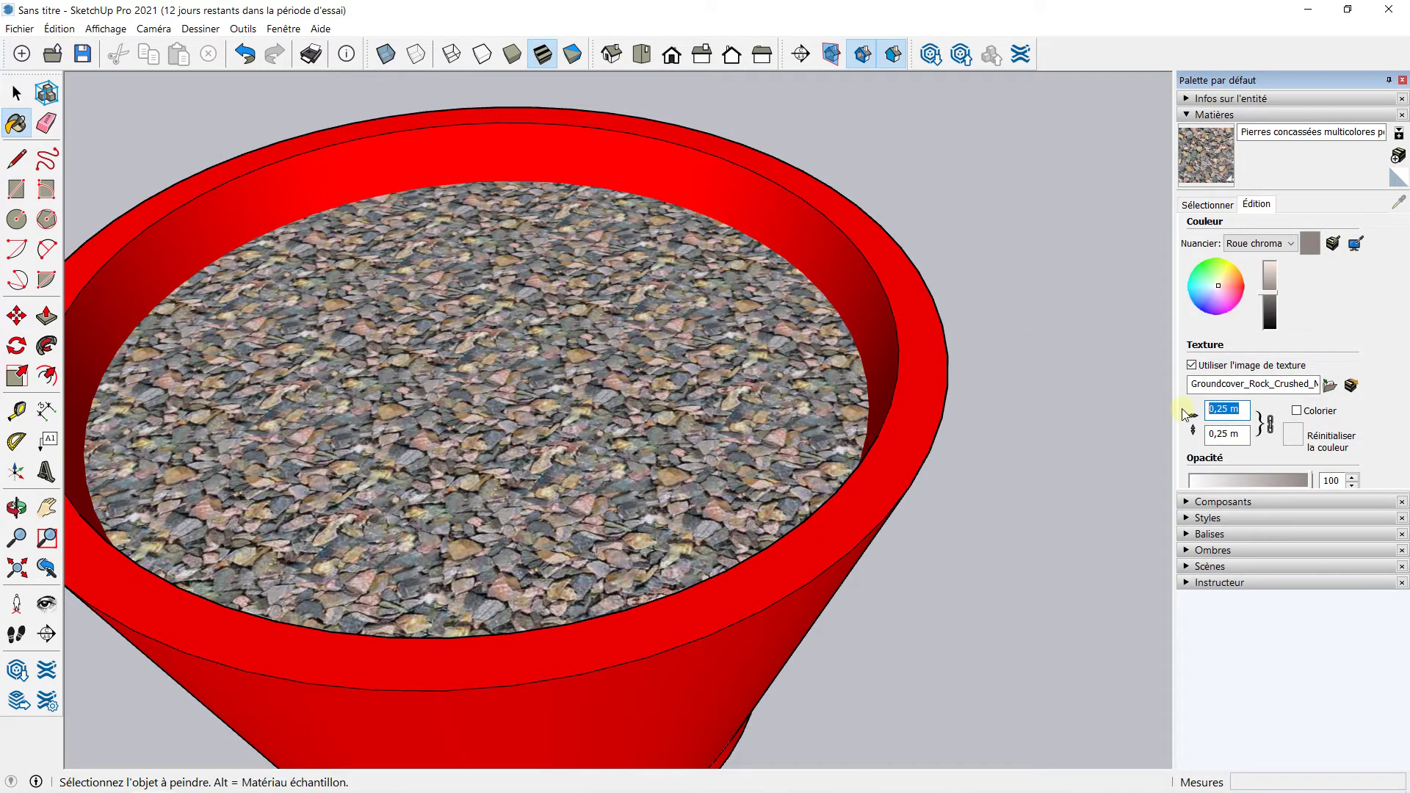
text(10)
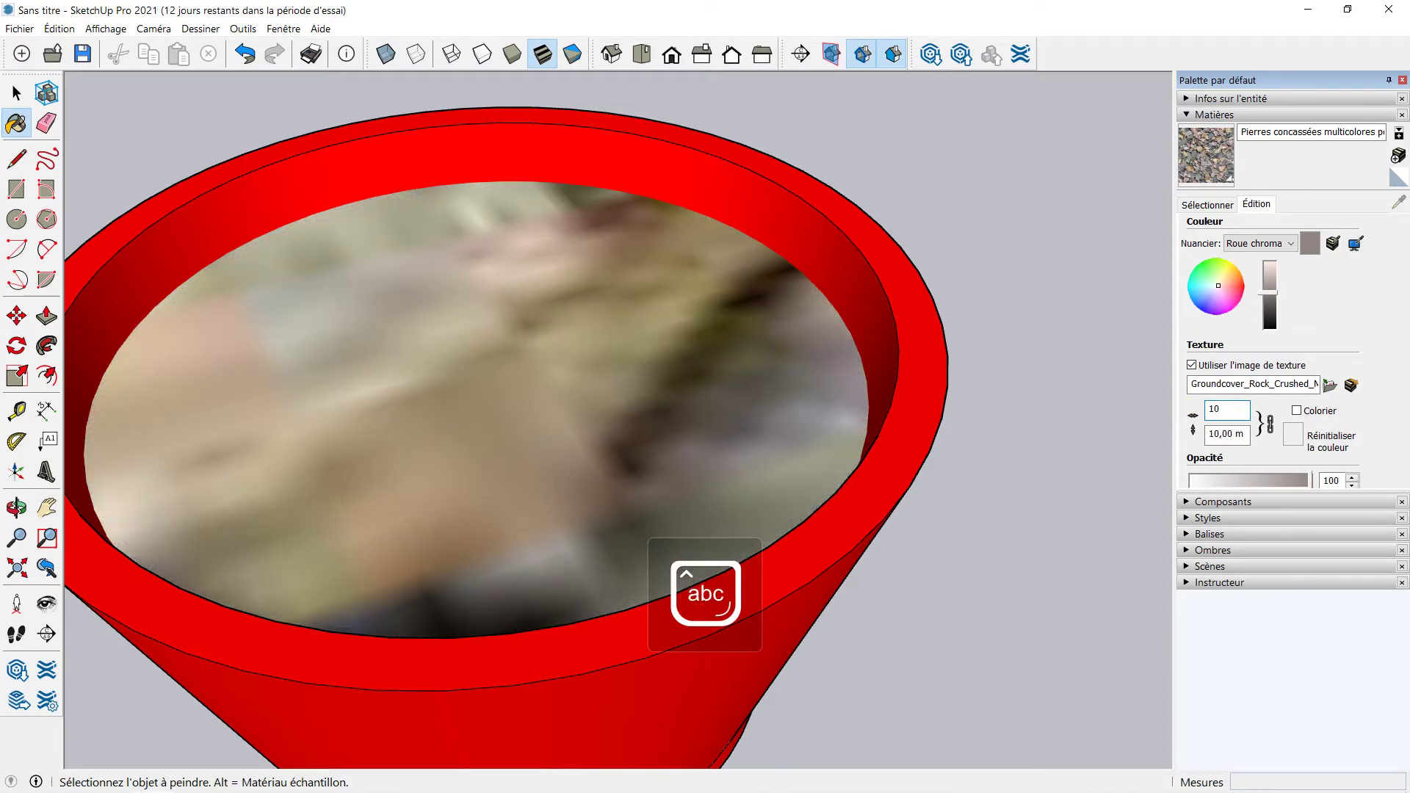
text(cm)
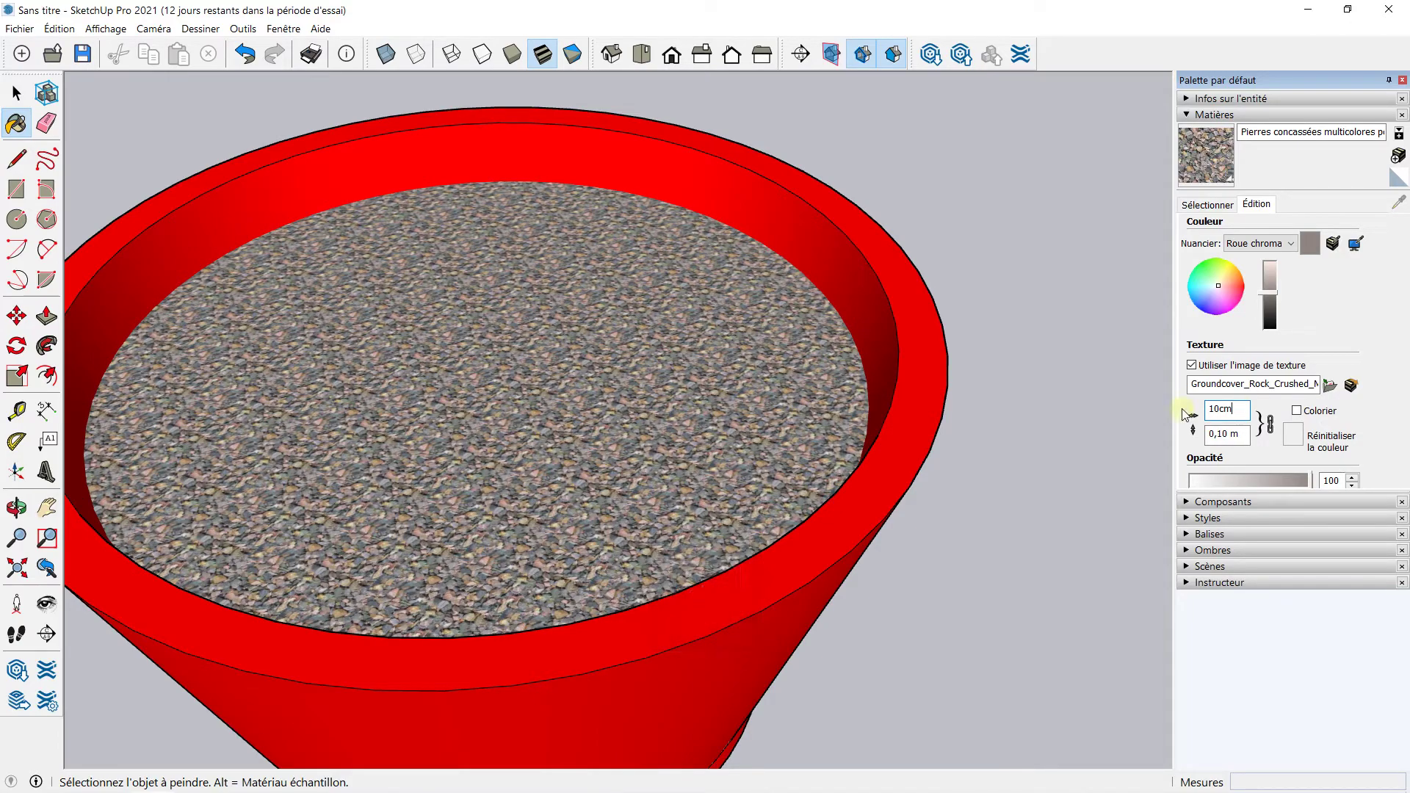
Reframe the pot, return to Select, and bring up the 3D Warehouse browser.
scroll(846, 360, down, 3)
mouse_move(793, 345)
middle_down()
mouse_move(828, 268)
mouse_move(568, 297)
middle_up()
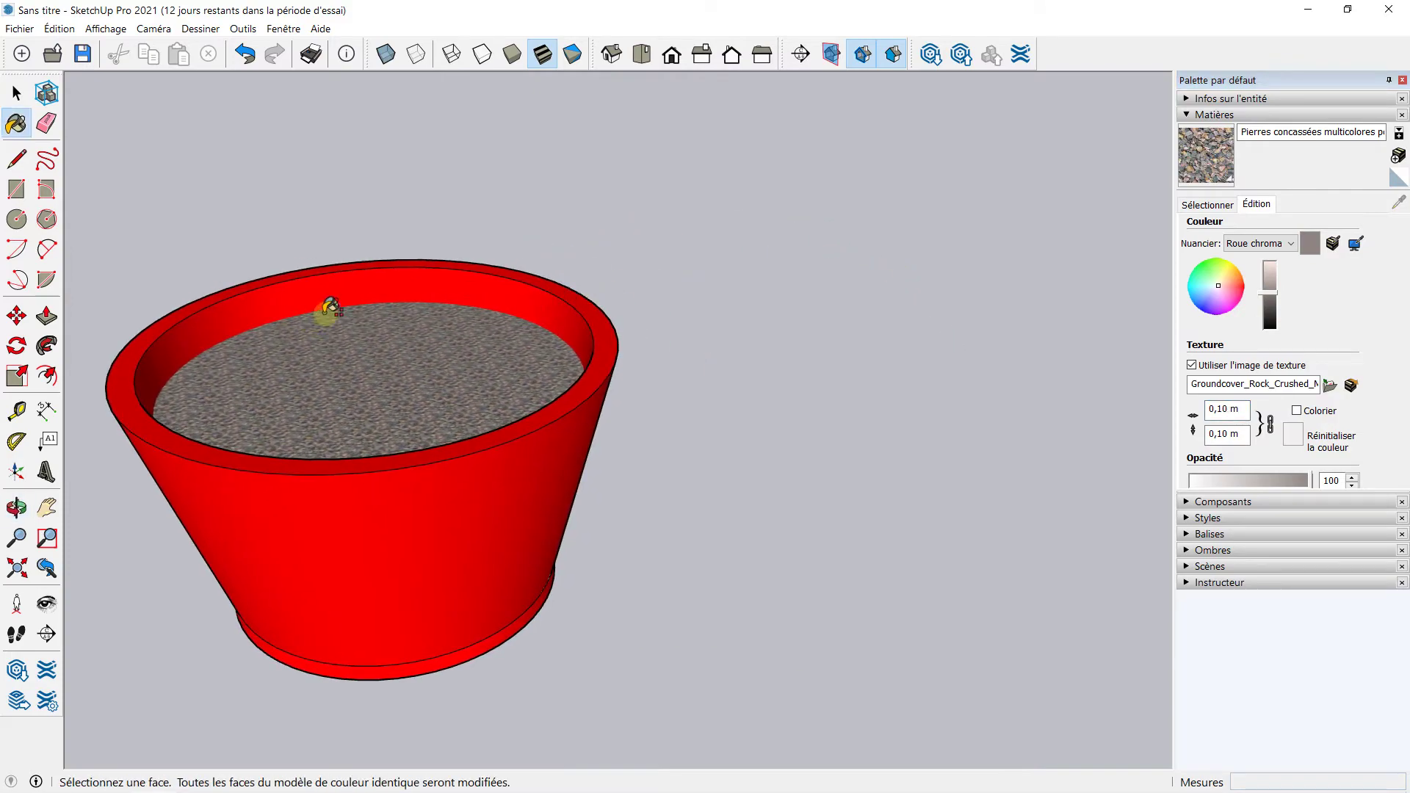
shift+middle_drag(327, 308, 419, 283)
key(space)
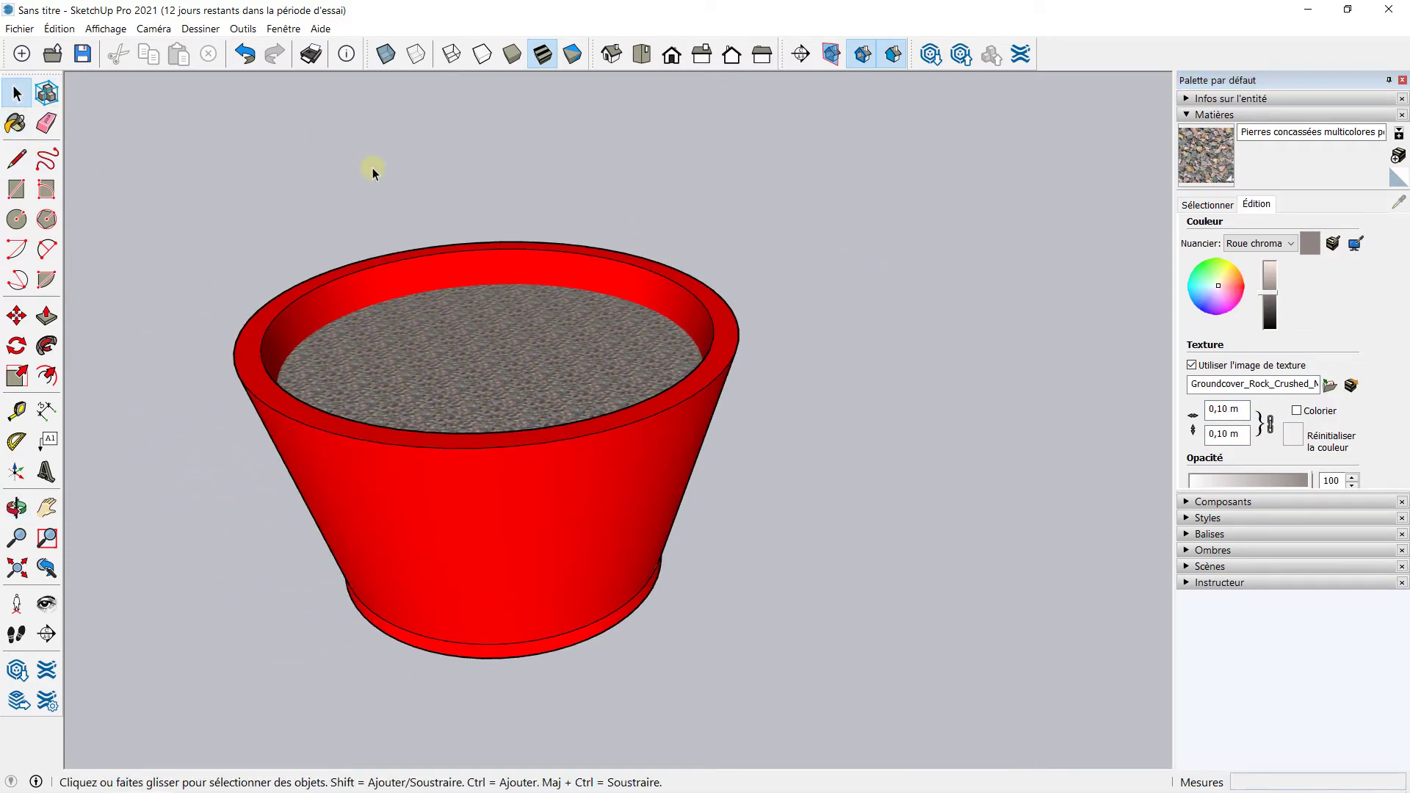
scroll(382, 207, down, 2)
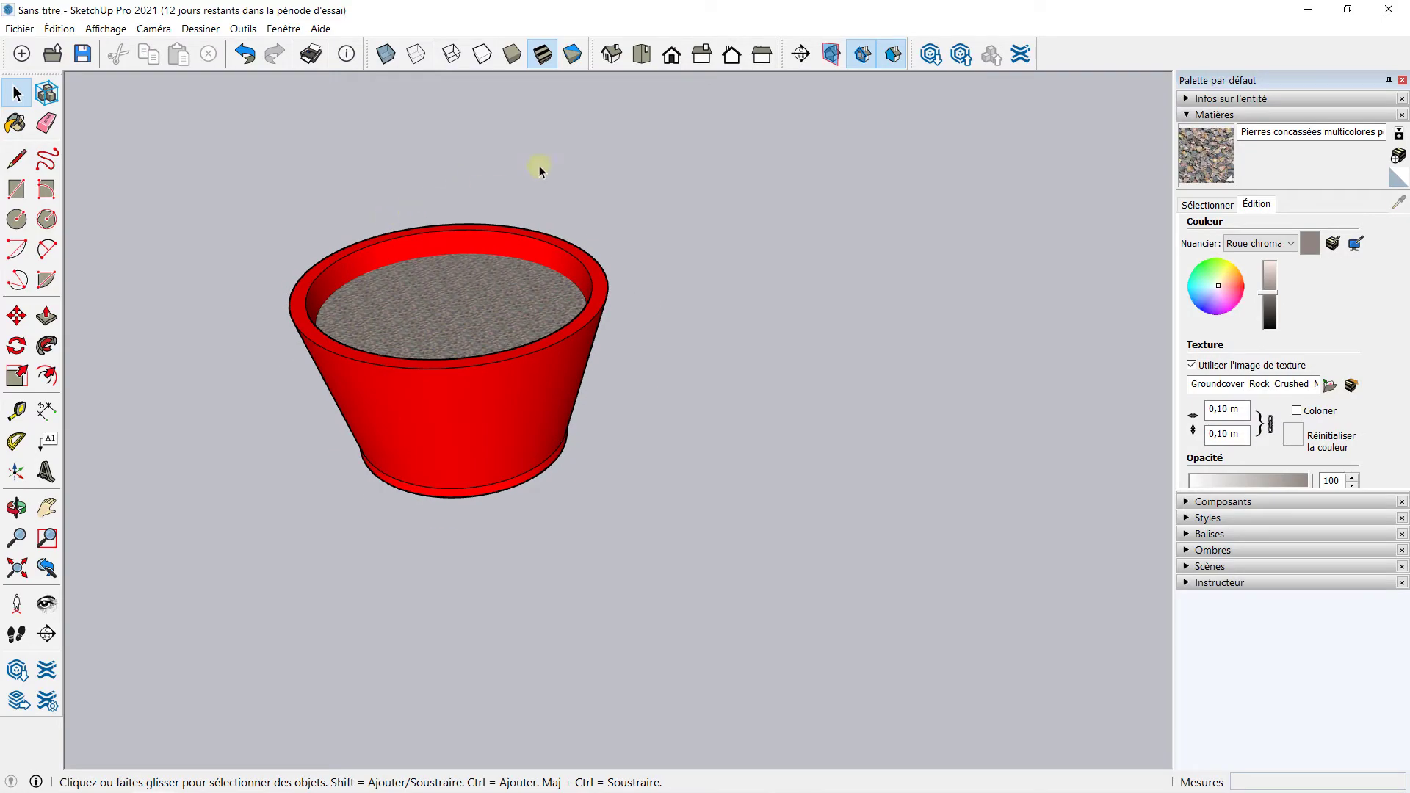
click(927, 57)
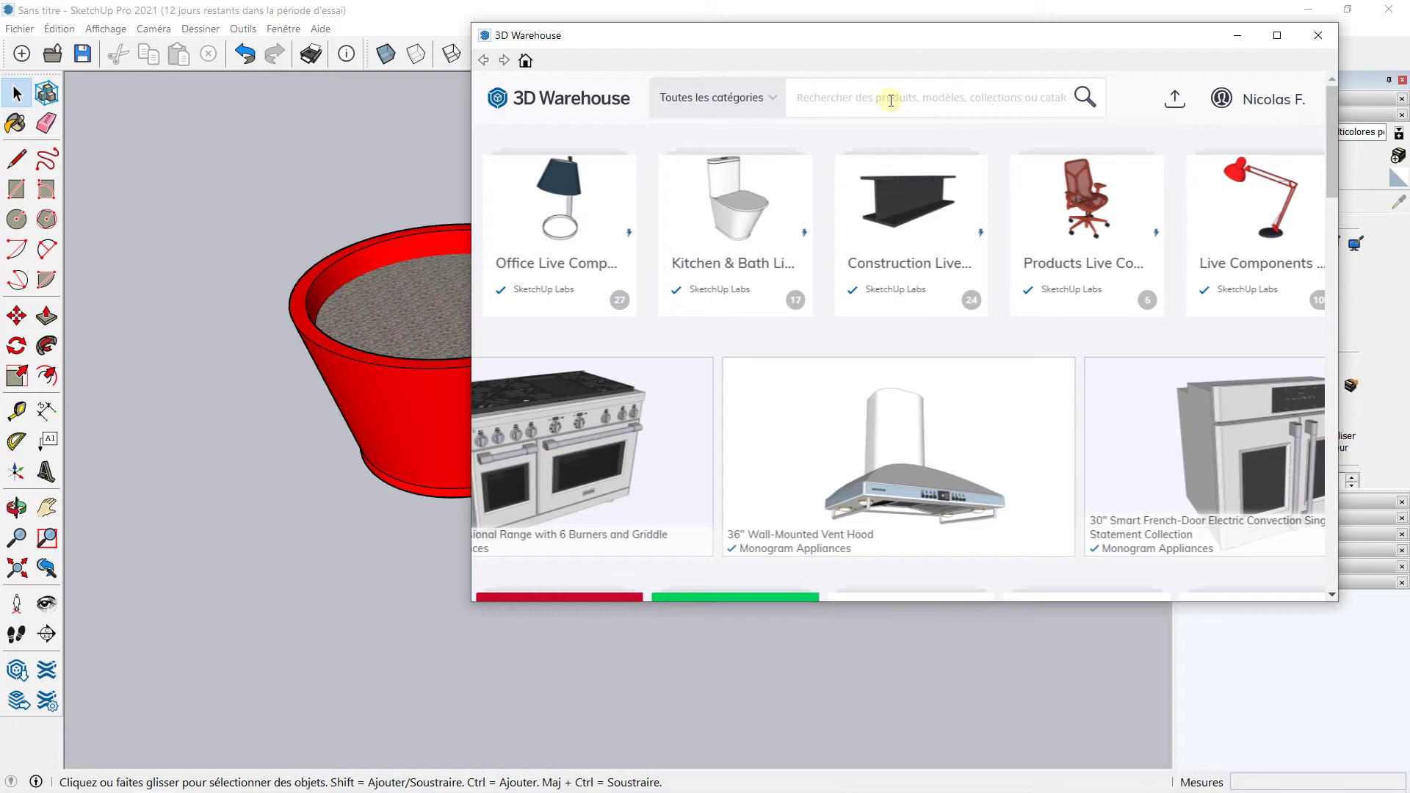
Search 3D Warehouse for phormium, preview two Land F/X shrubs, then show model results.
text(phot)
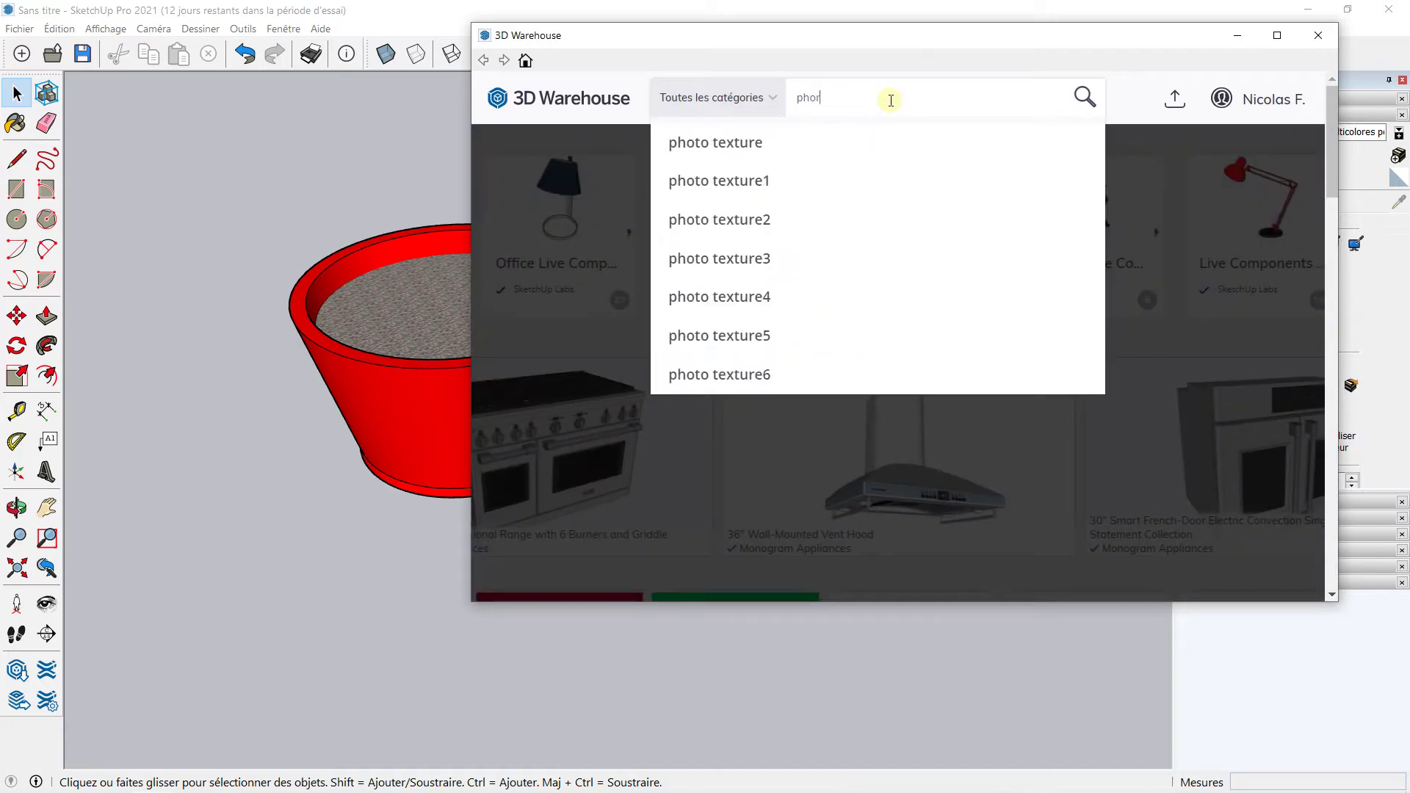
text(mium)
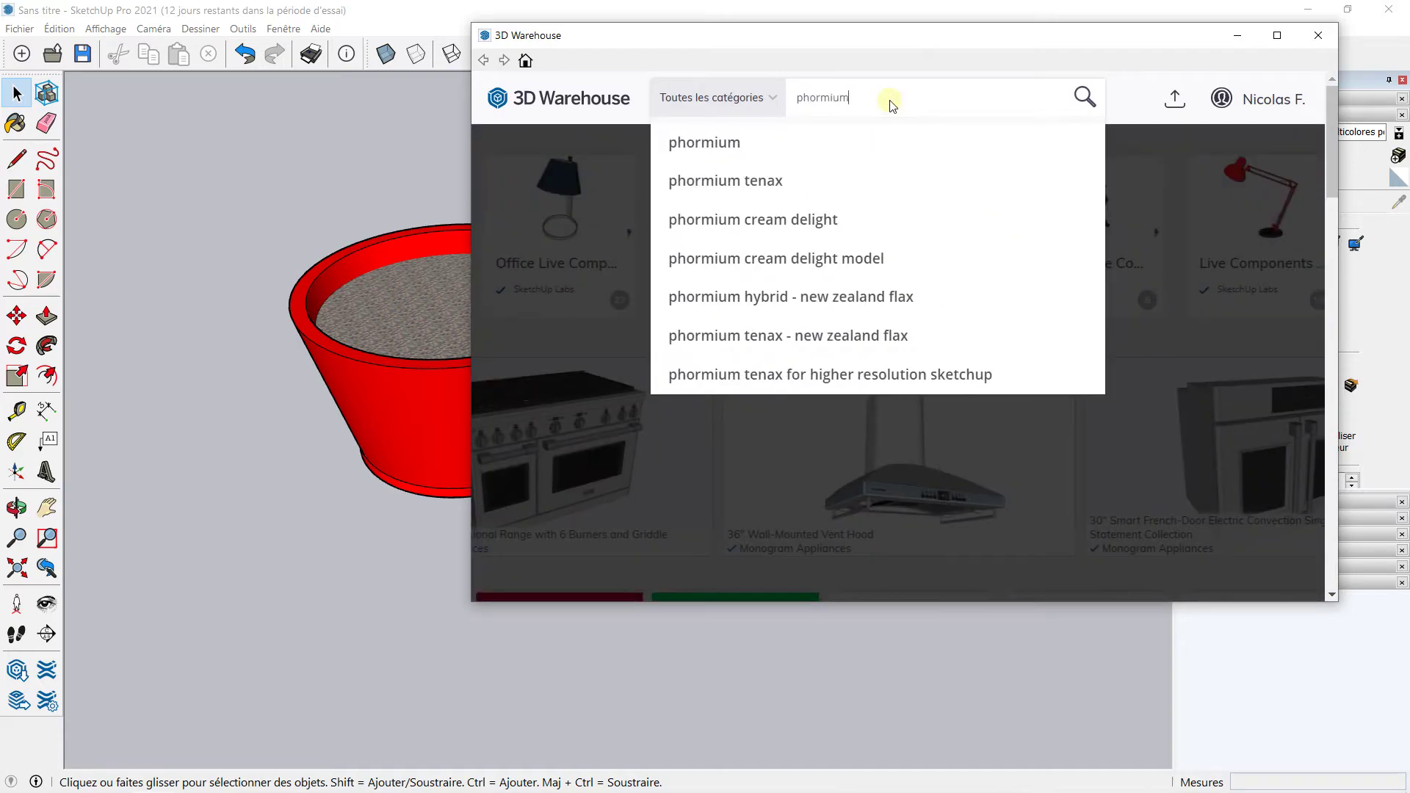
key(Return)
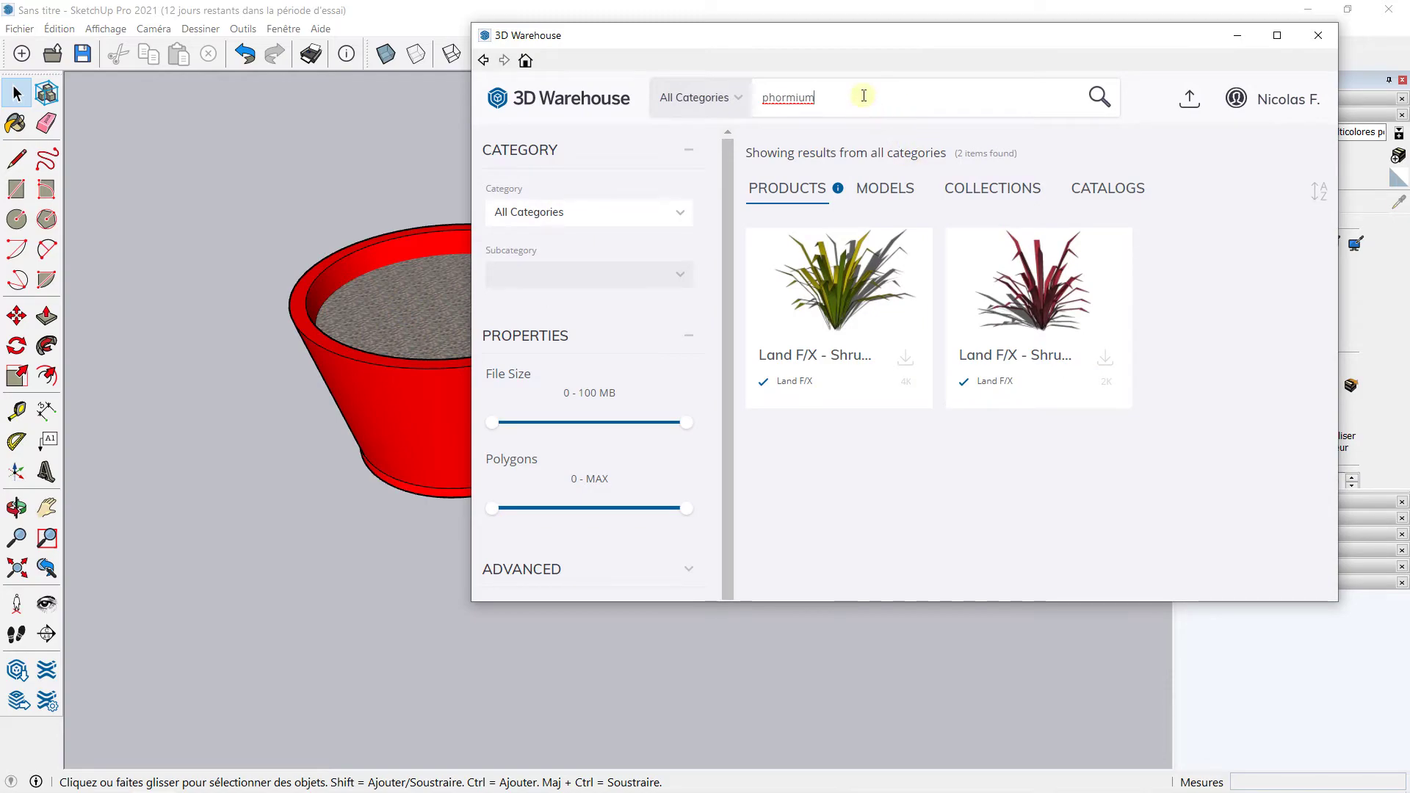
click(830, 301)
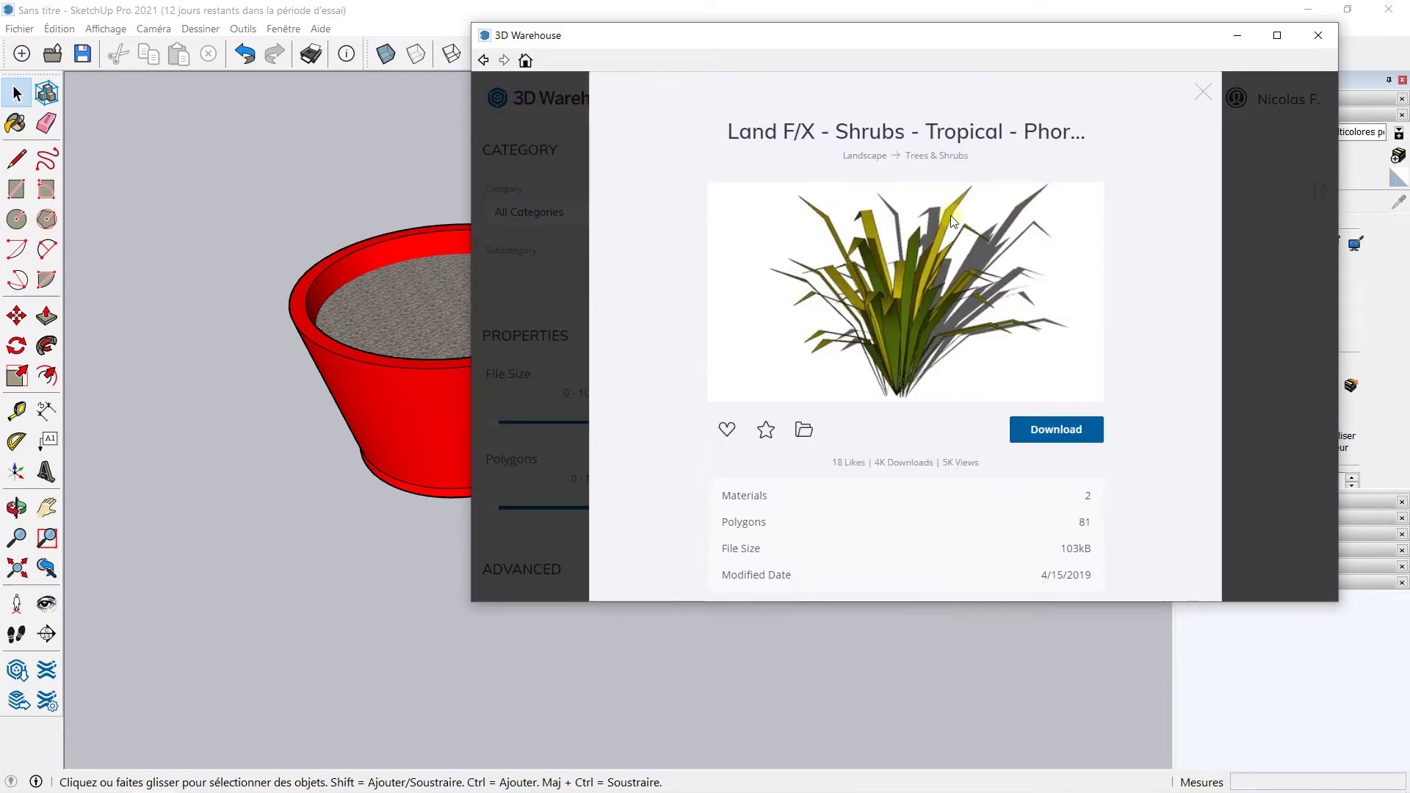
click(1204, 92)
click(1043, 276)
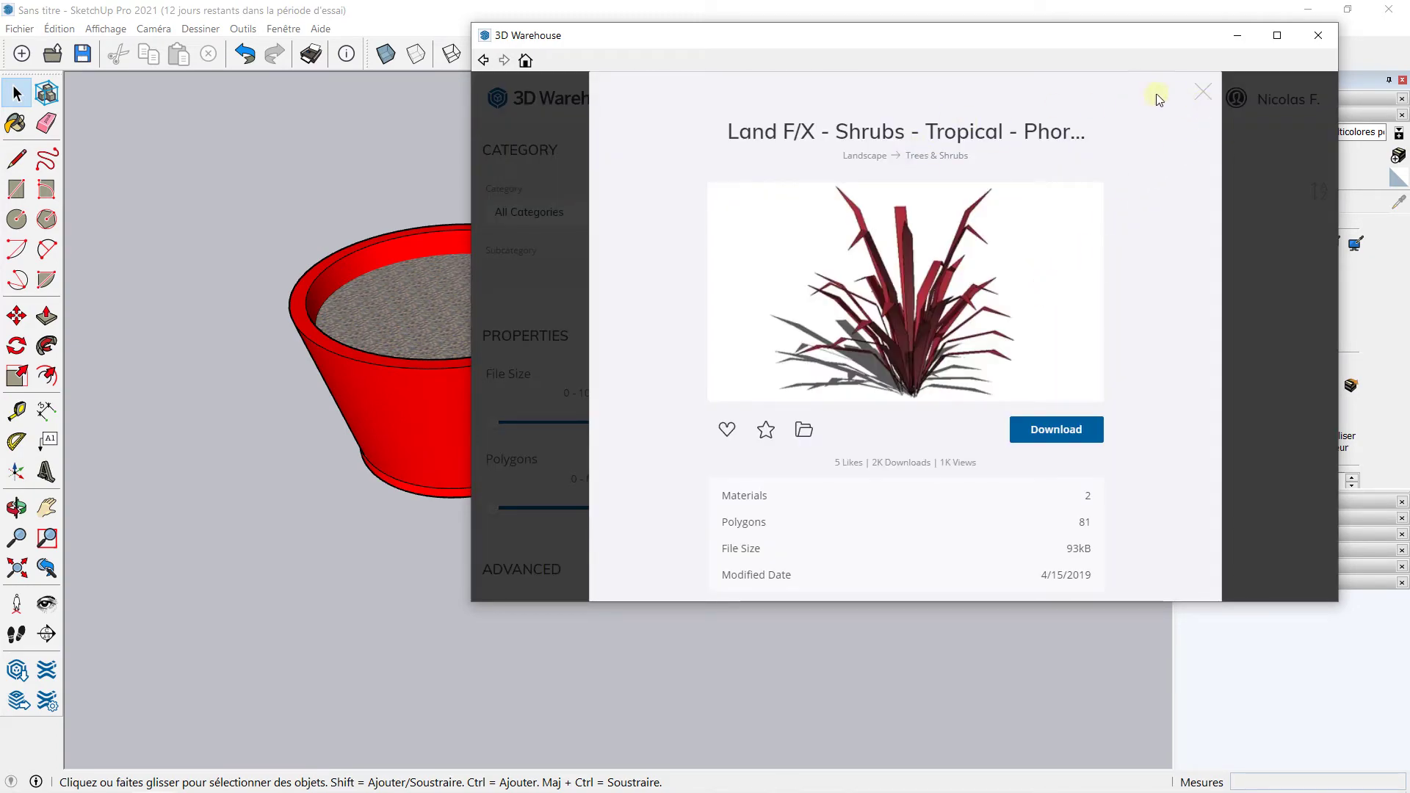
click(1201, 93)
click(892, 189)
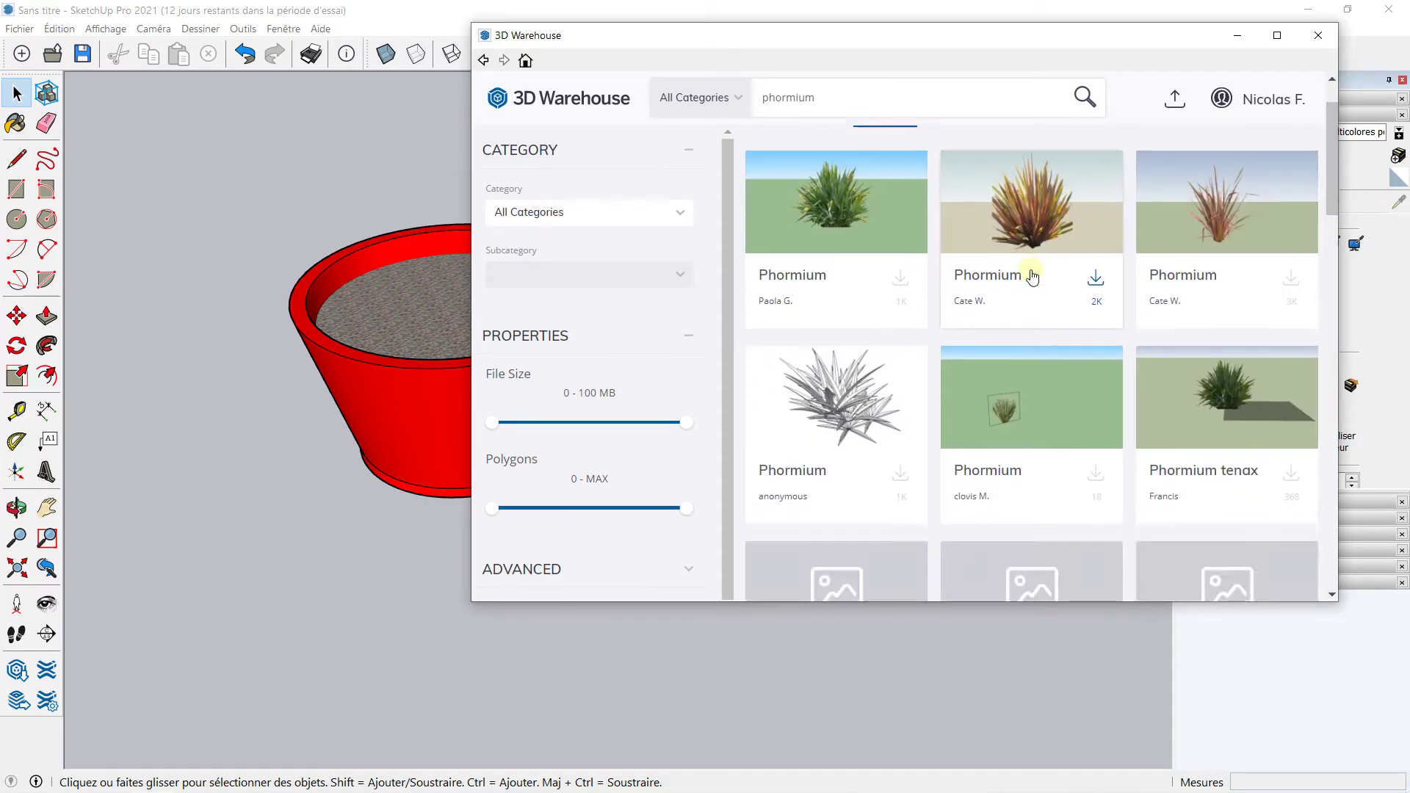
Scroll the model results and preview a first Phormium model.
scroll(1028, 276, down, 6)
scroll(1049, 279, up, 1)
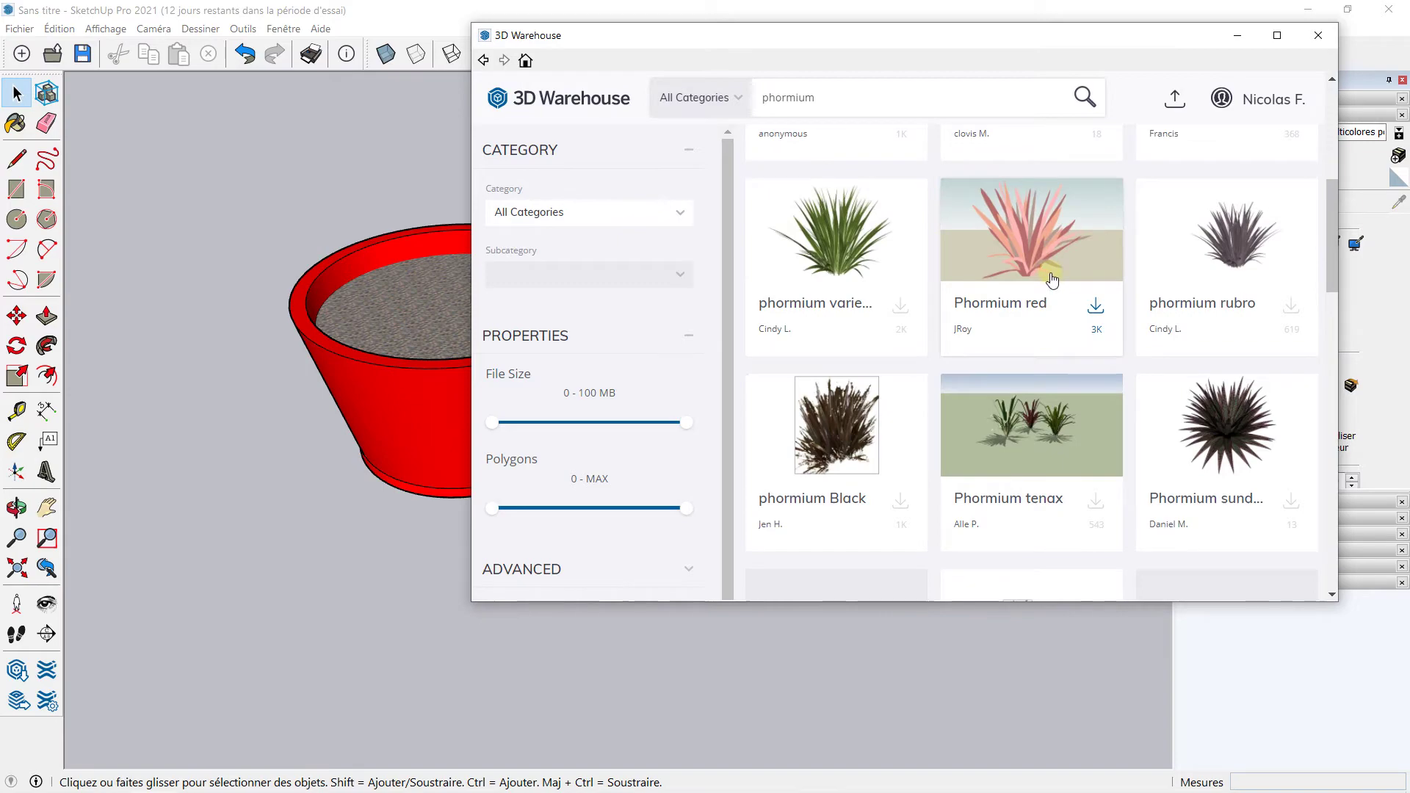
scroll(1028, 277, down, 4)
scroll(954, 273, up, 4)
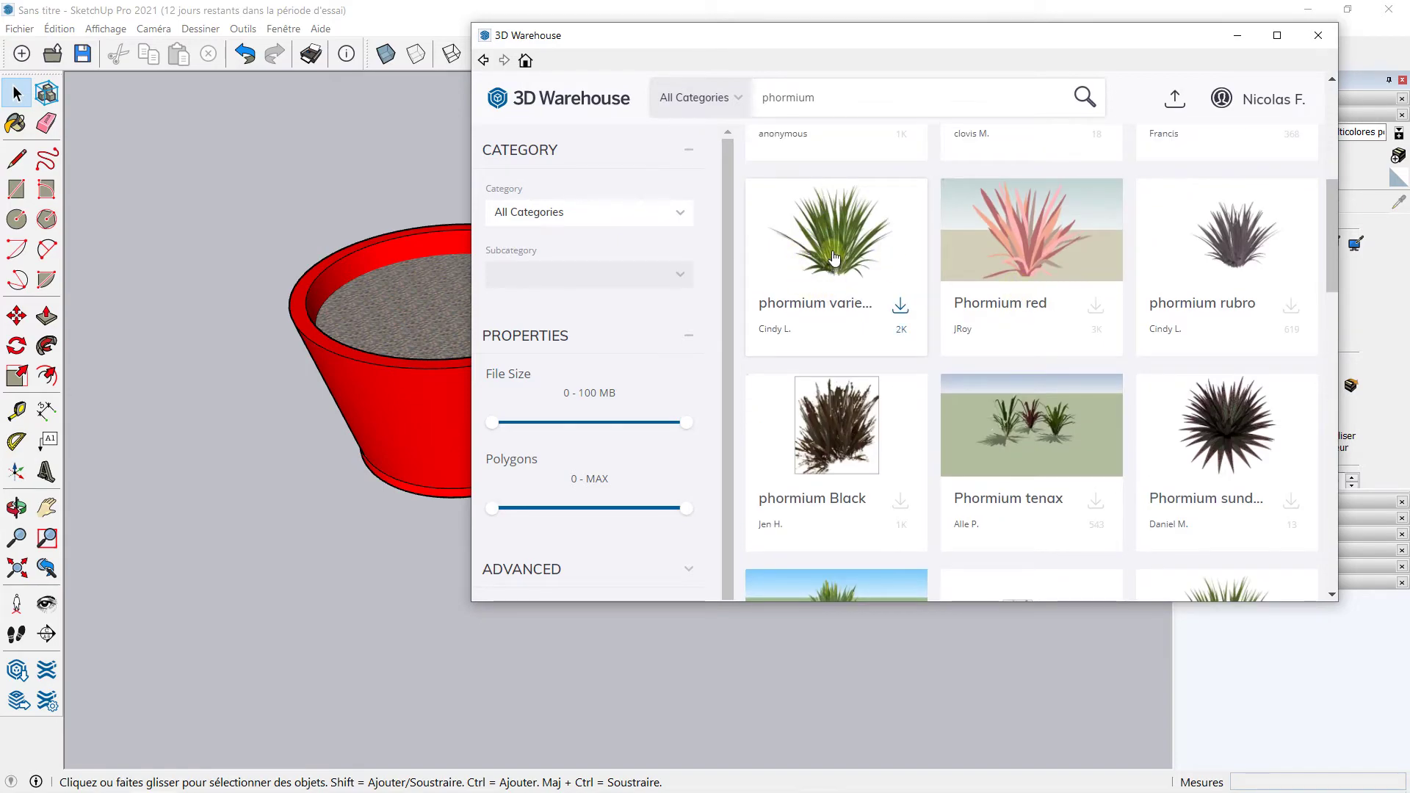
scroll(835, 257, up, 5)
click(1184, 284)
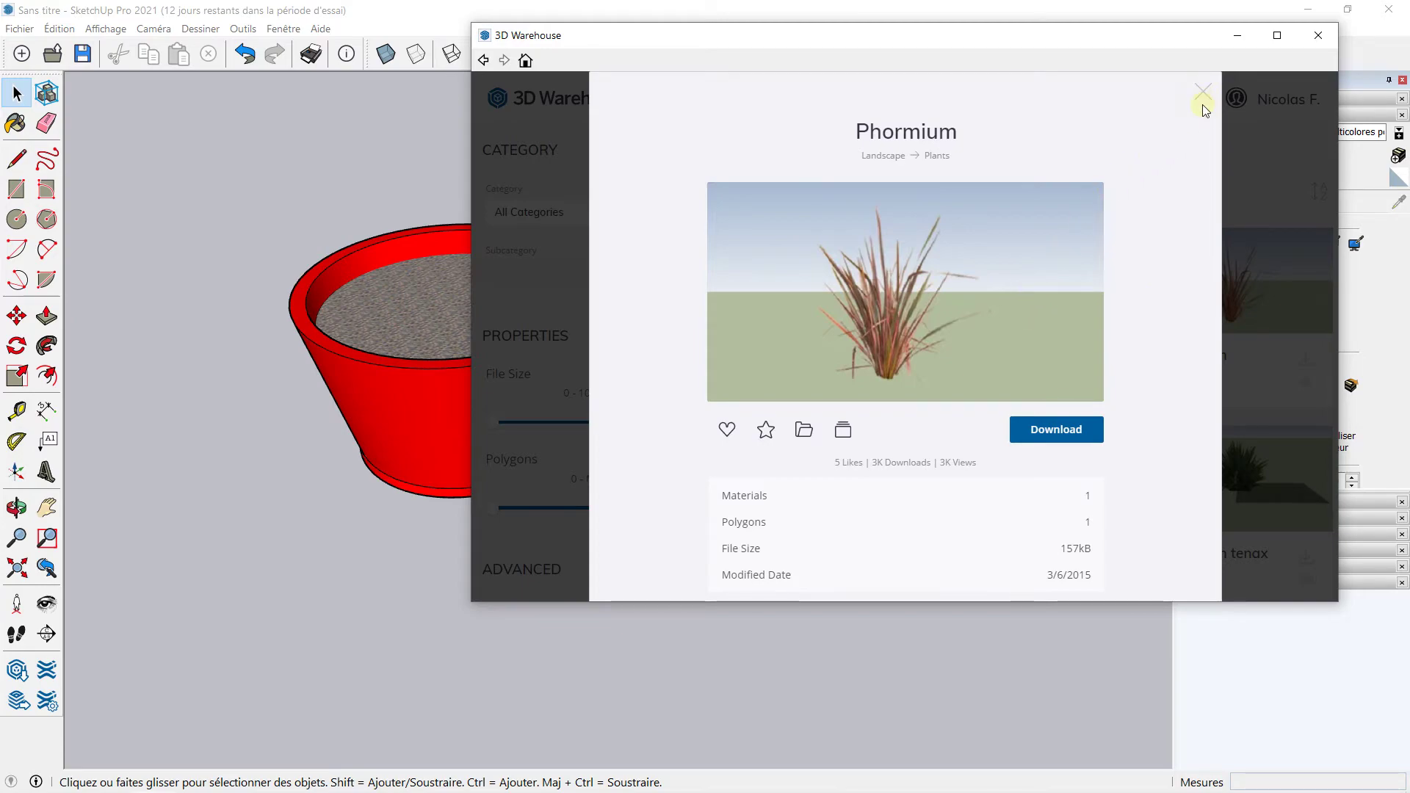
click(1203, 93)
Scroll further down and preview the Phormium TENAX AMAZING RED model.
scroll(1030, 337, down, 3)
scroll(1030, 338, down, 3)
scroll(1030, 341, down, 4)
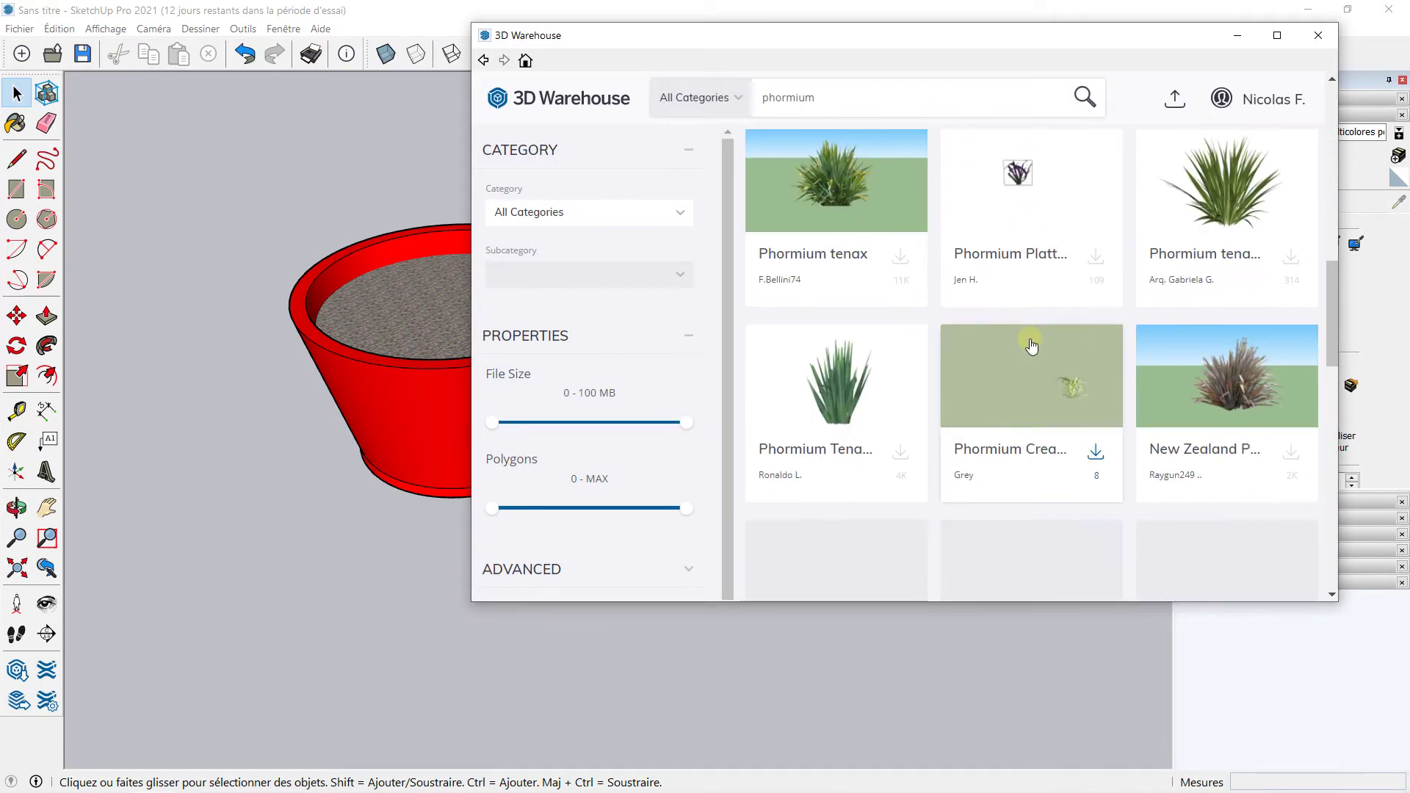
scroll(1031, 345, down, 2)
scroll(1031, 345, down, 3)
scroll(1031, 345, down, 3)
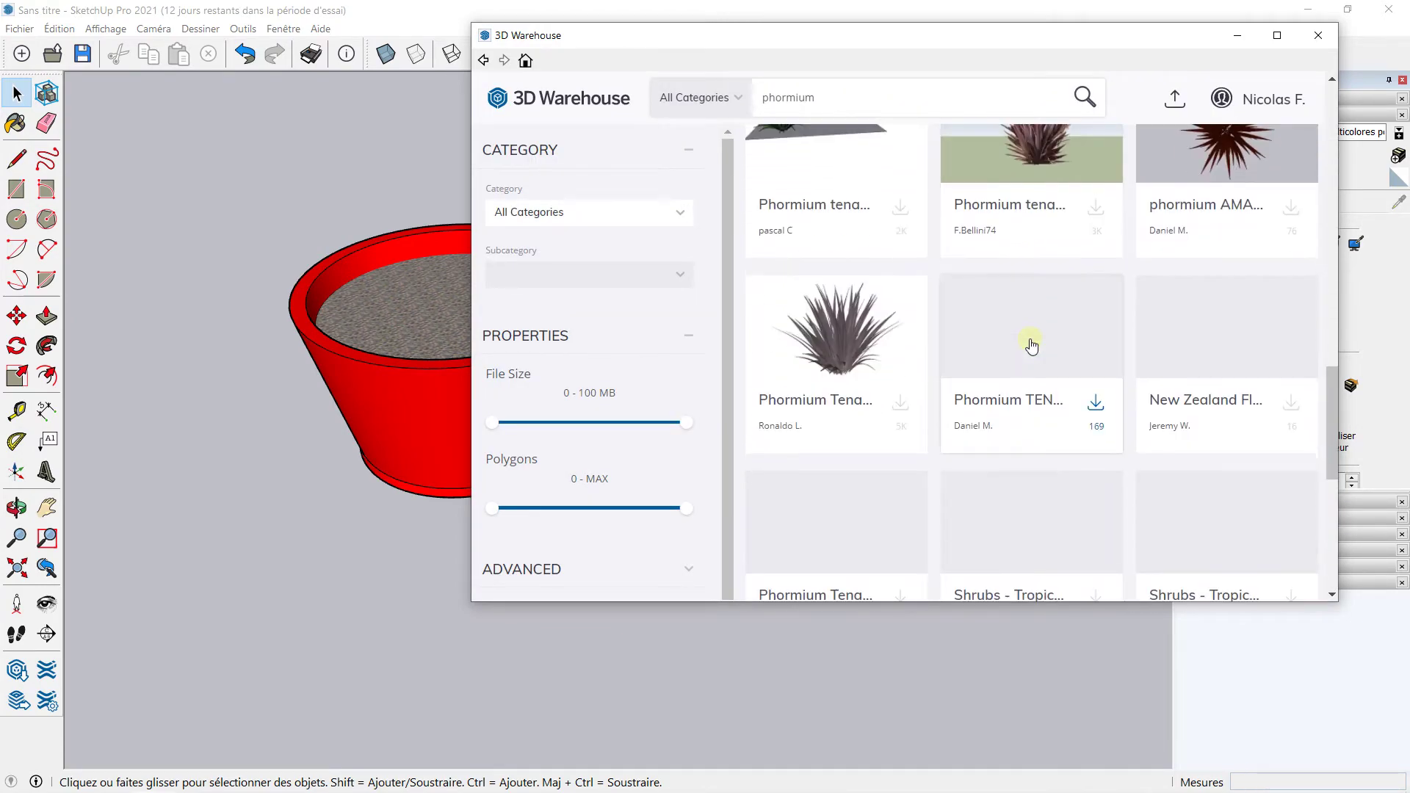
scroll(1031, 345, down, 2)
click(1031, 236)
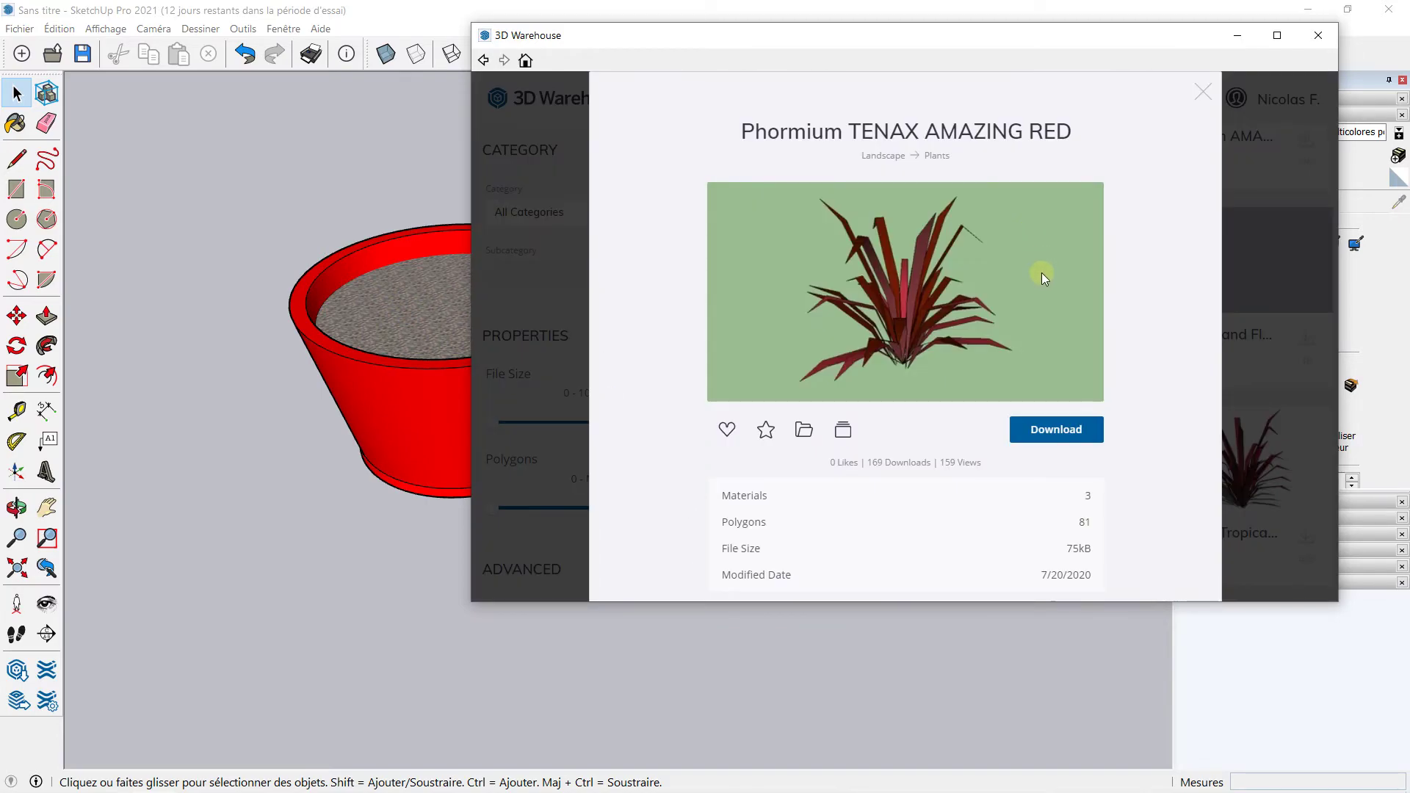
click(1203, 92)
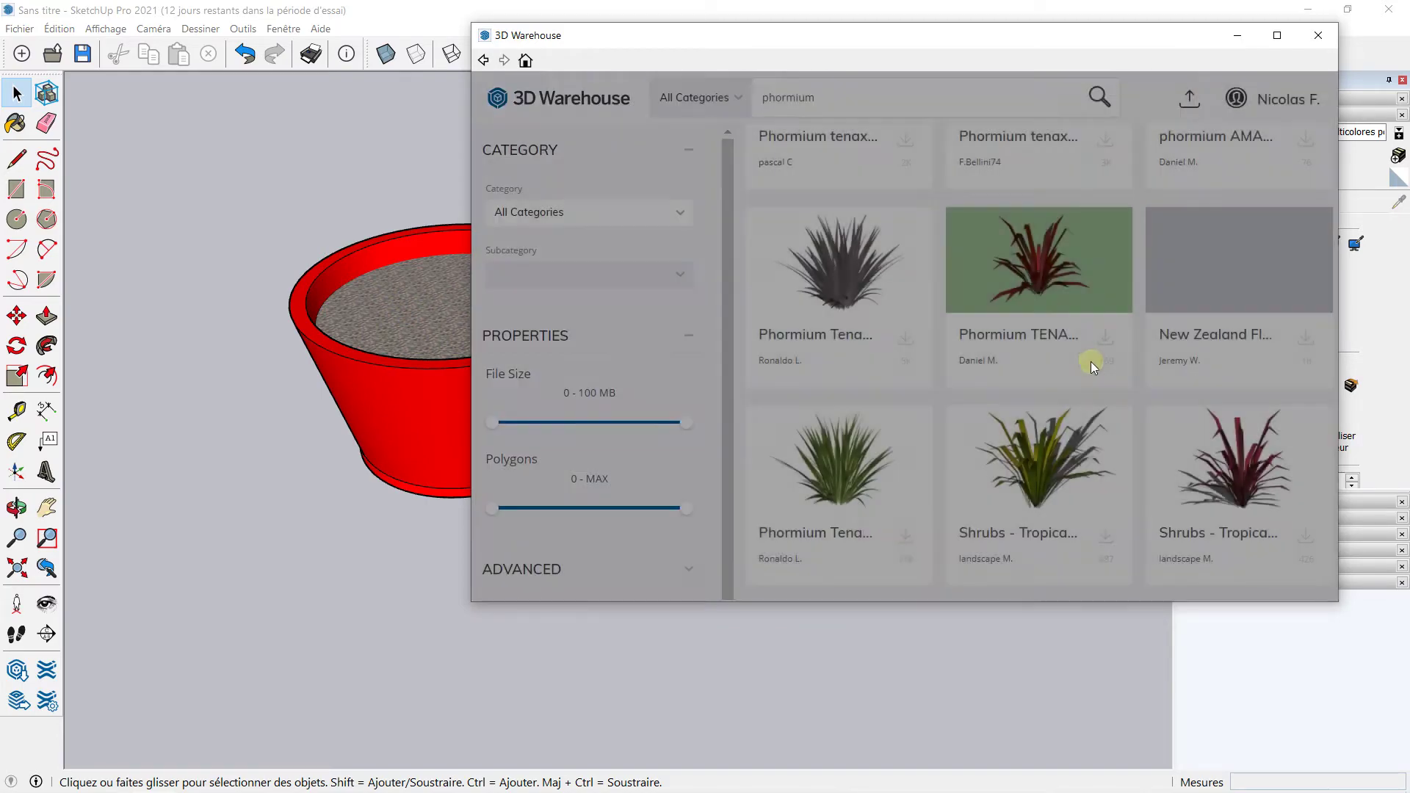
Compare by previewing the Flamin (R) model.
scroll(1091, 361, down, 2)
scroll(1092, 367, down, 2)
scroll(1092, 369, up, 2)
scroll(1092, 369, up, 1)
scroll(1092, 369, down, 3)
click(845, 411)
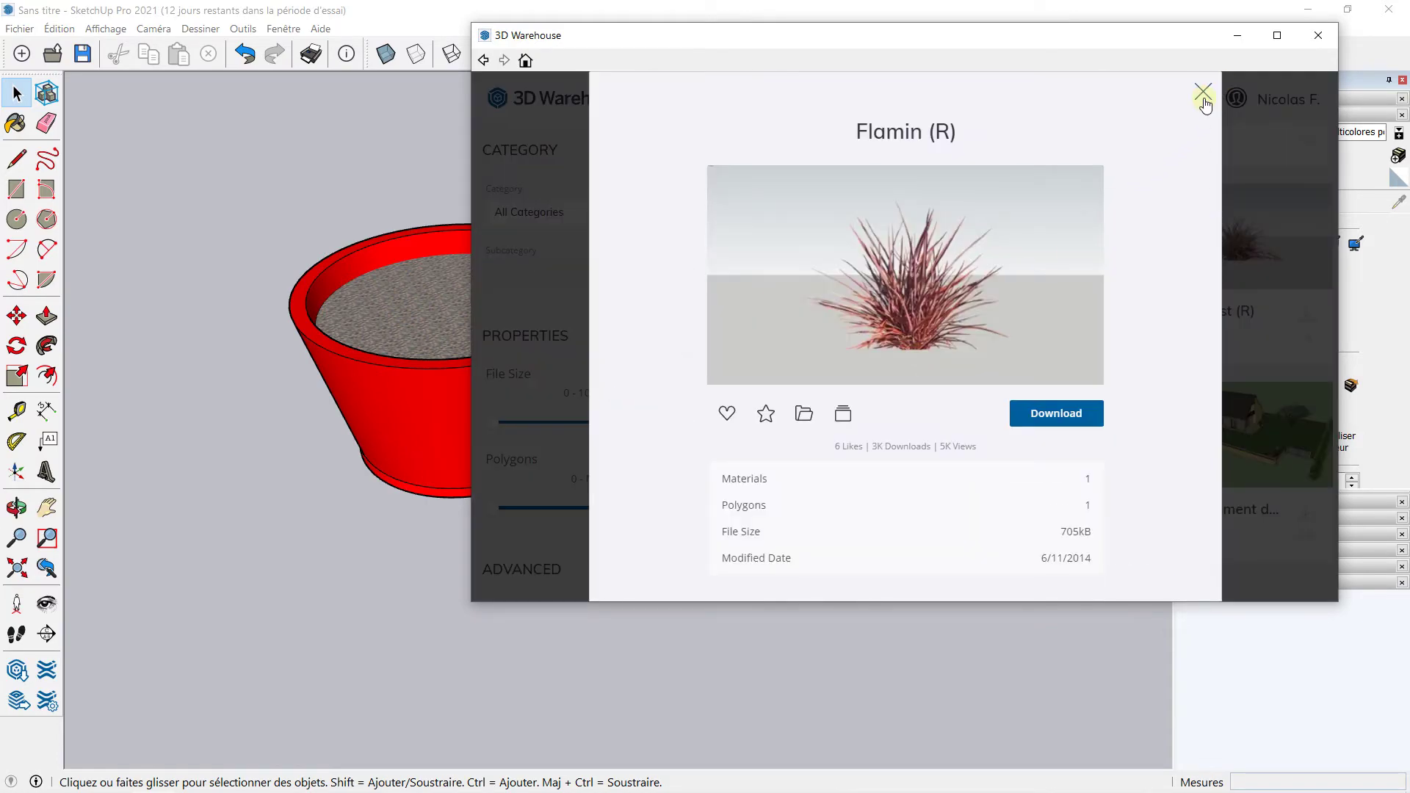
click(1204, 97)
After checking the tropical shrub phormium, download Phormium TENAX AMAZING RED into the model.
scroll(1221, 371, up, 3)
scroll(1216, 323, up, 1)
click(1210, 278)
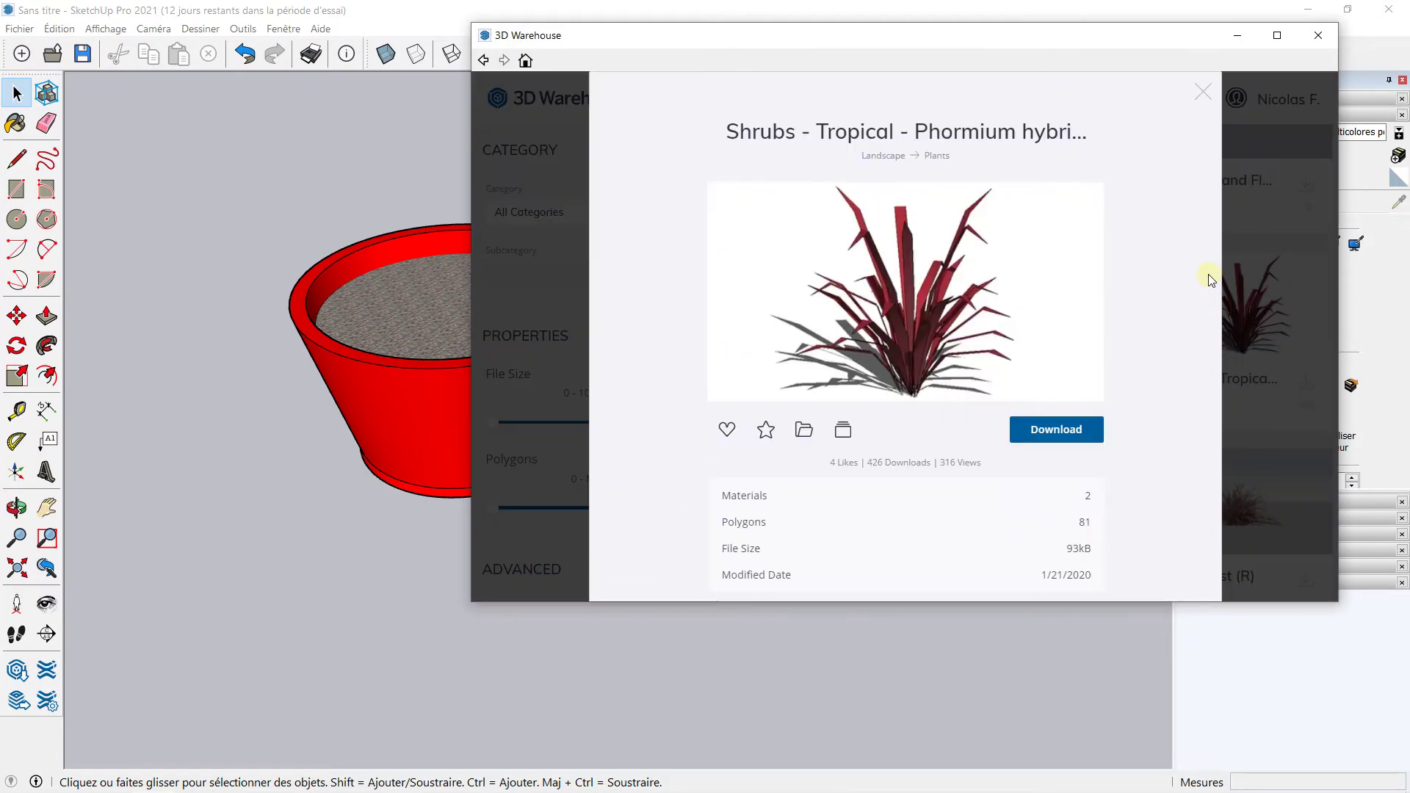
click(1203, 92)
scroll(1124, 296, up, 2)
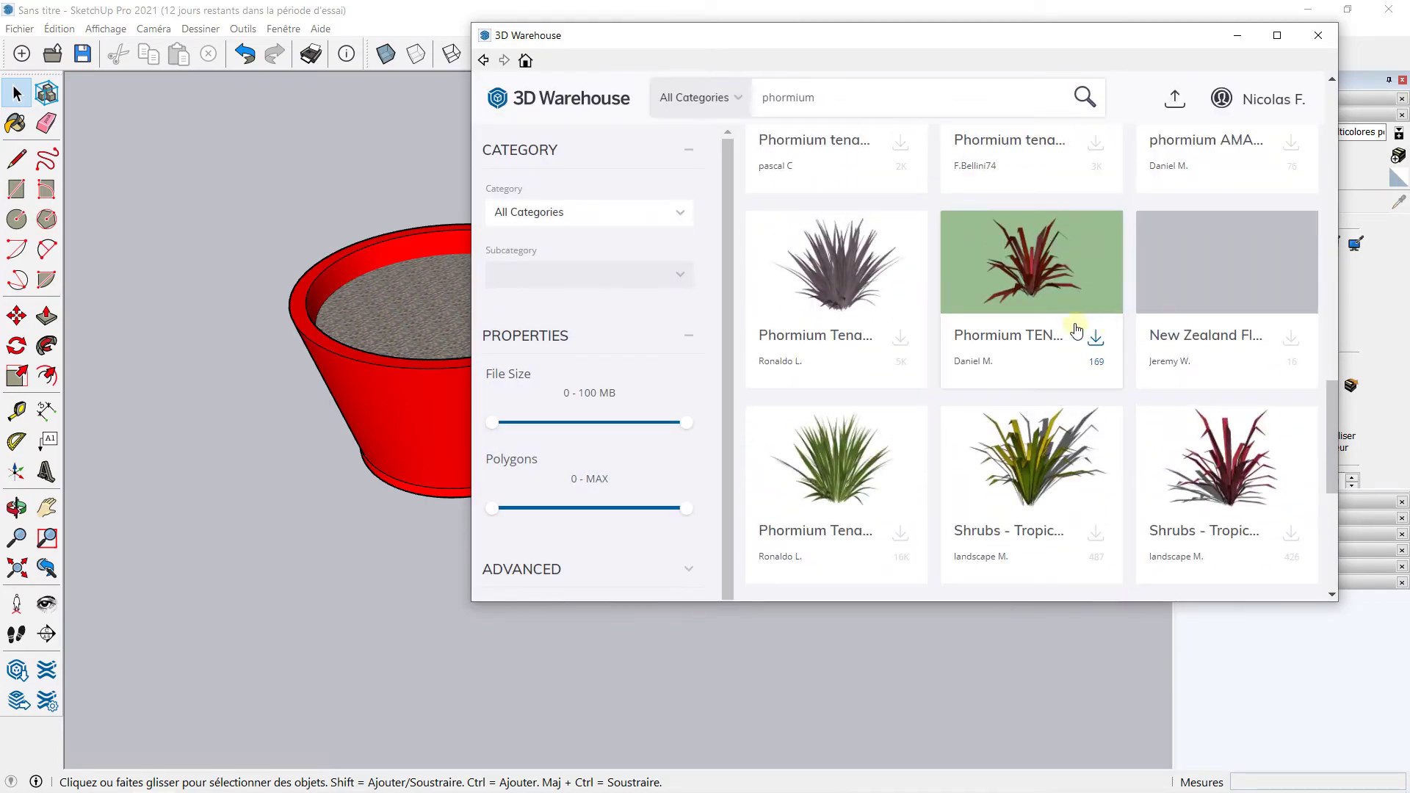
click(1028, 269)
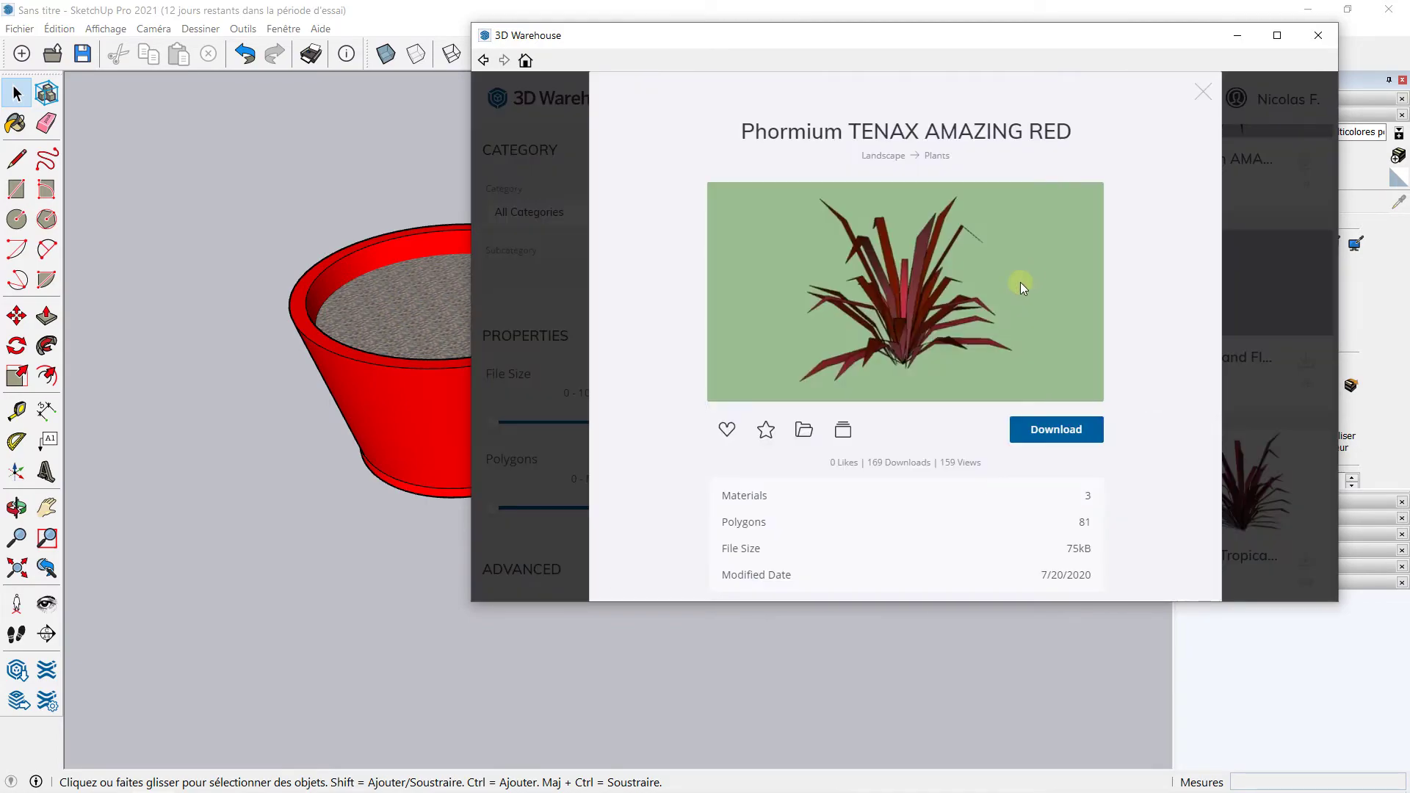
click(1047, 440)
click(877, 366)
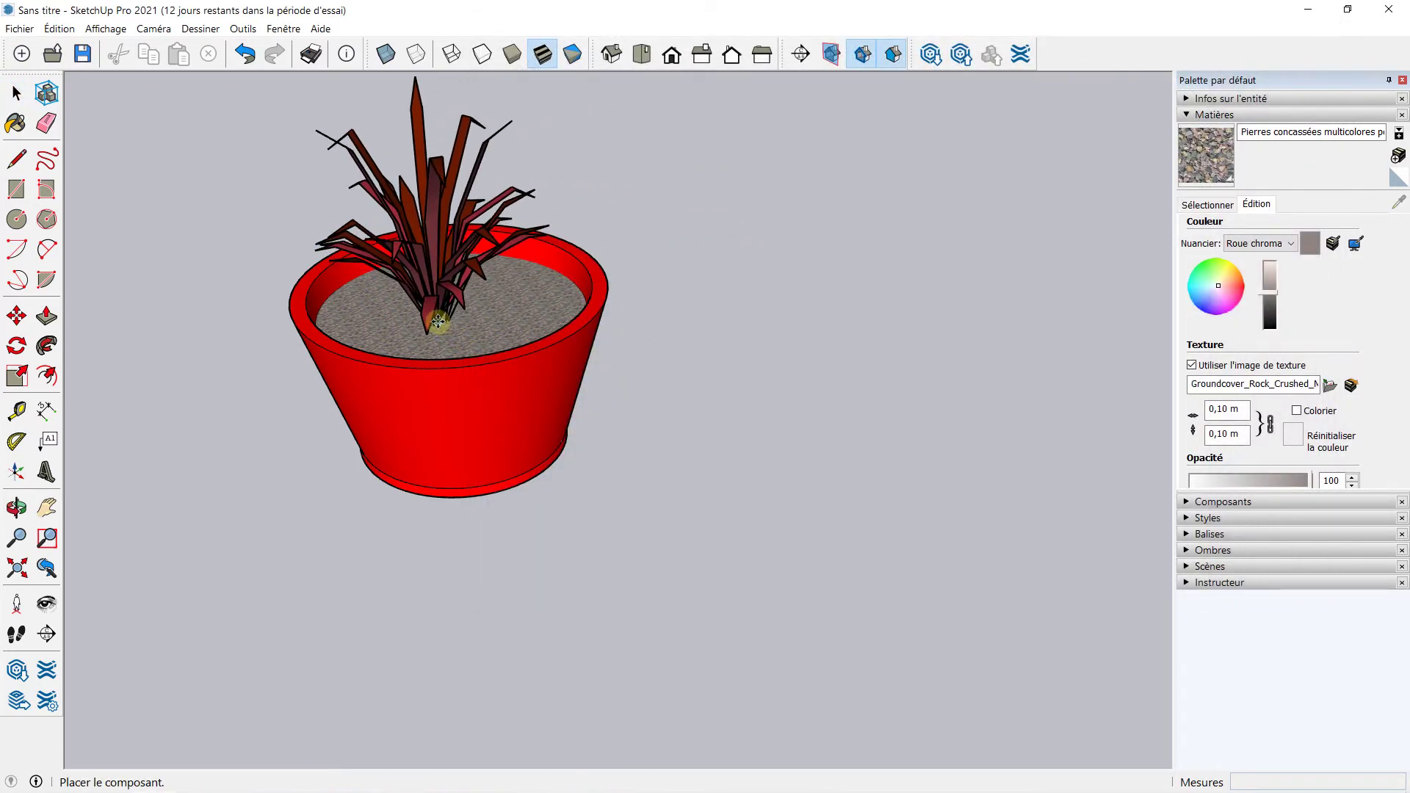
Drop the red phormium into the pot and scale it up uniformly about 1,58 times.
scroll(448, 324, up, 3)
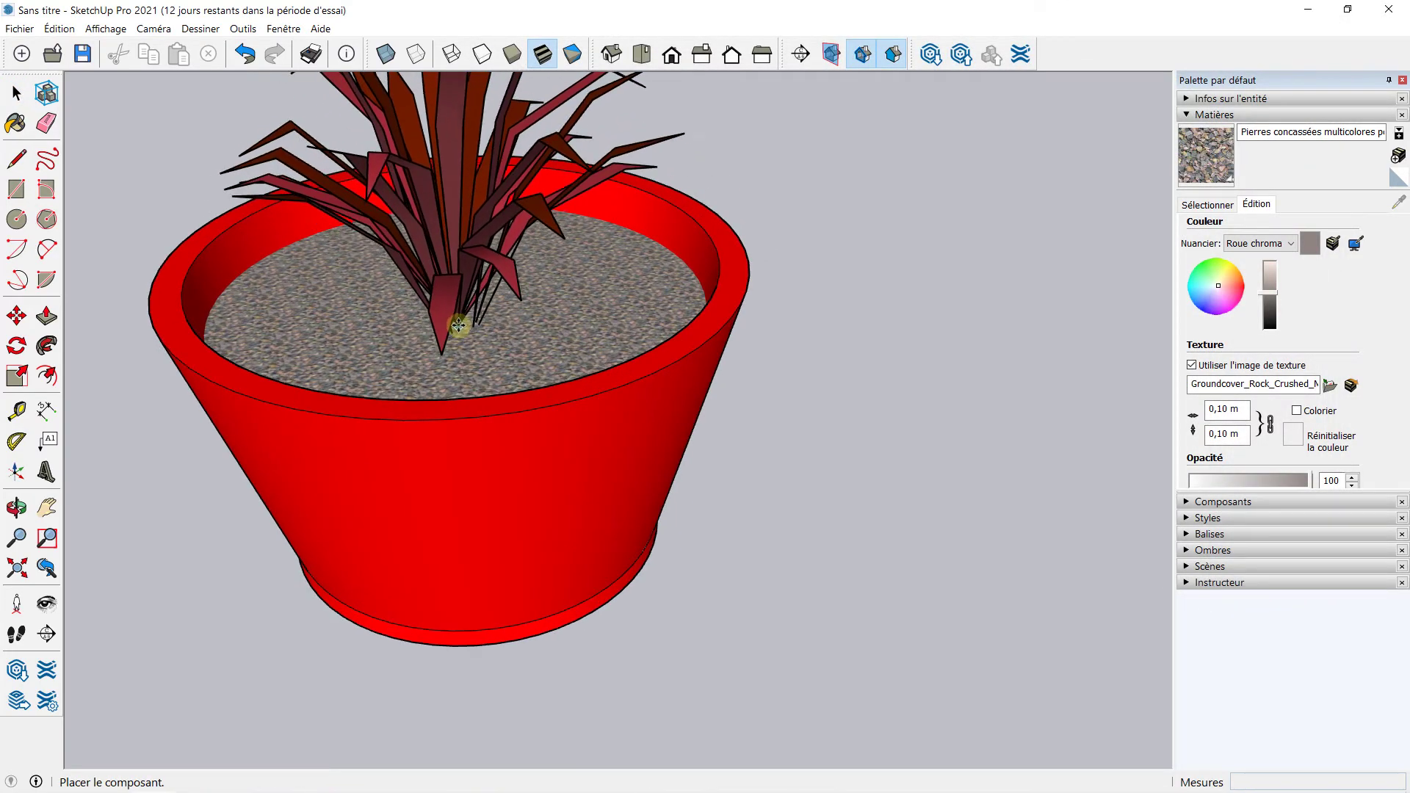
click(434, 309)
mouse_move(434, 309)
middle_down()
mouse_move(781, 236)
mouse_move(556, 364)
middle_up()
scroll(556, 363, down, 3)
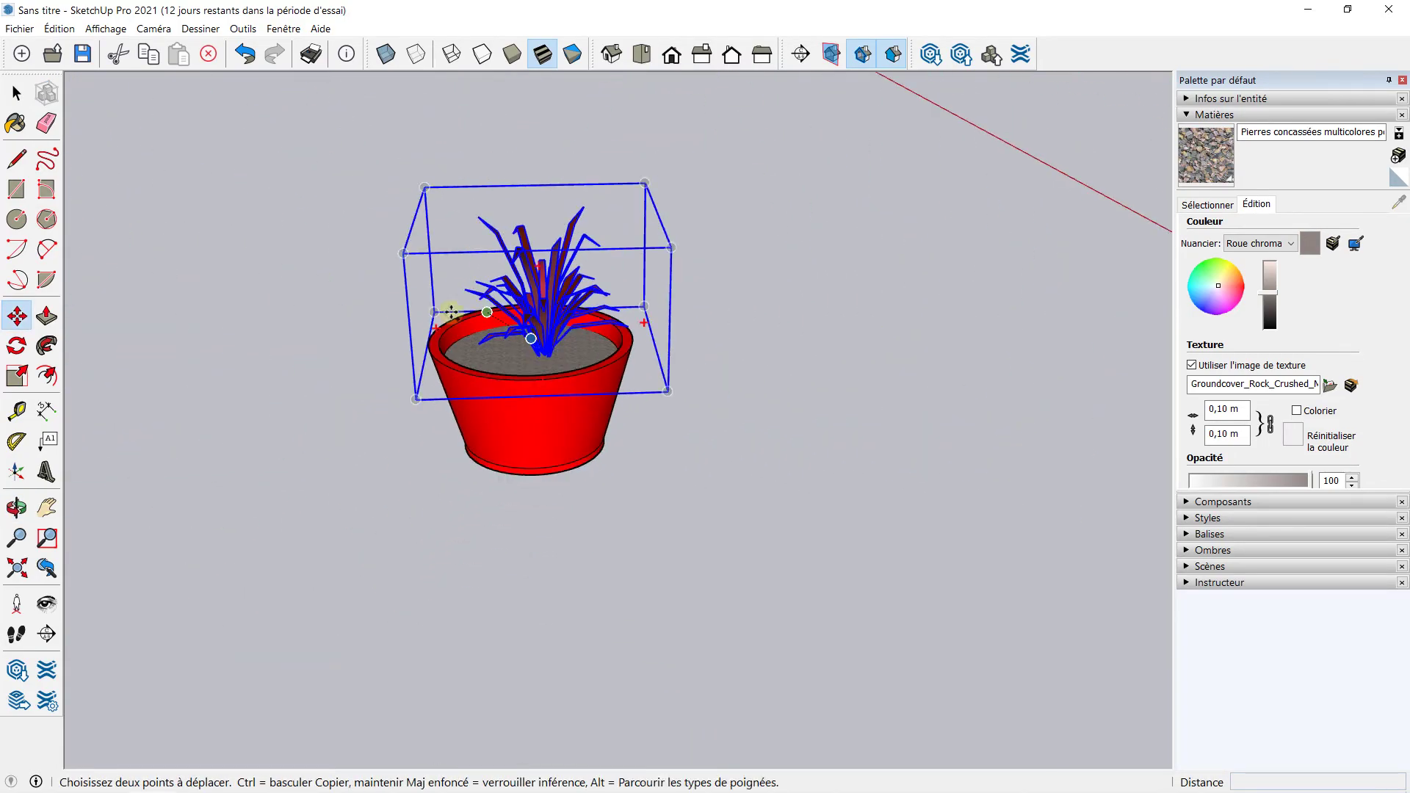
click(28, 376)
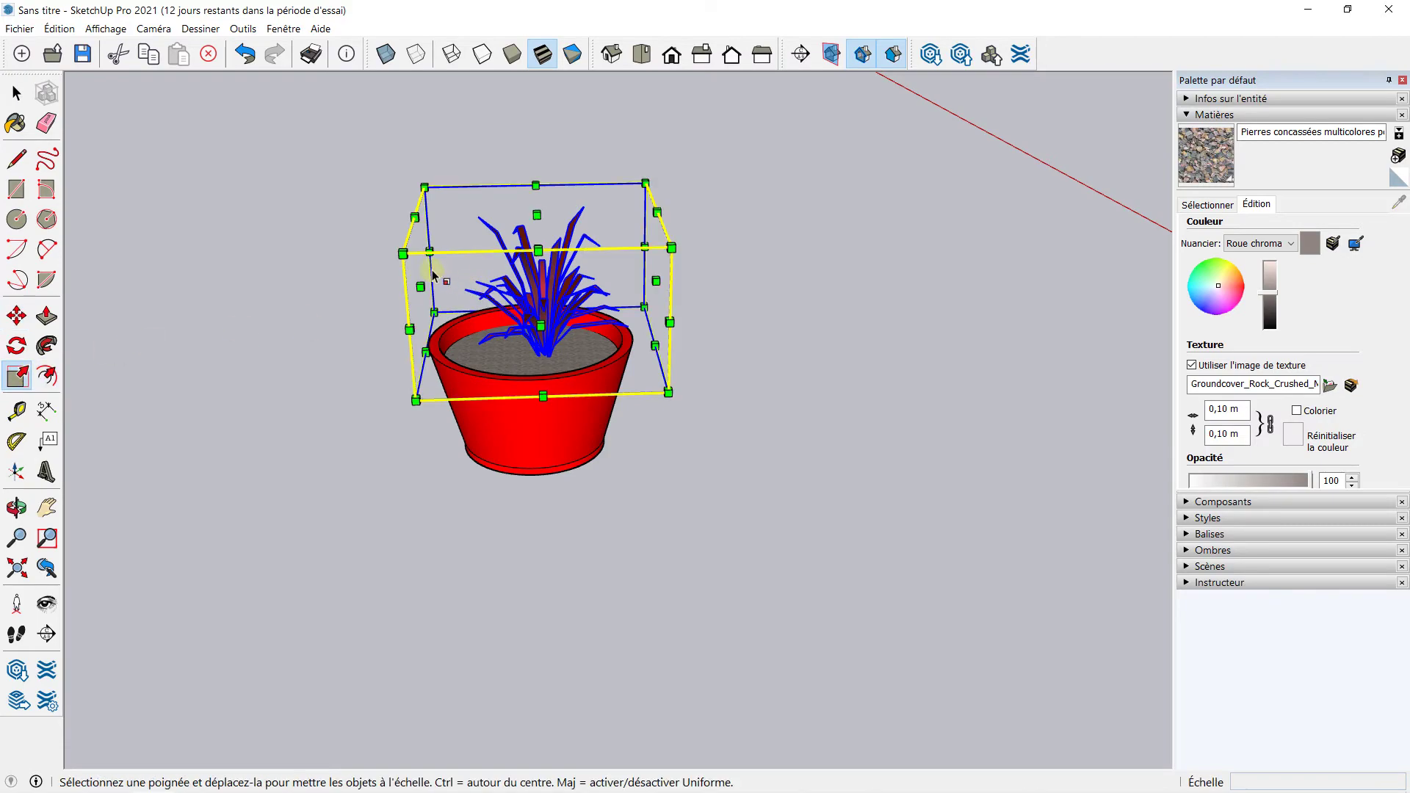
drag(403, 253, 167, 205)
middle_drag(176, 207, 446, 345)
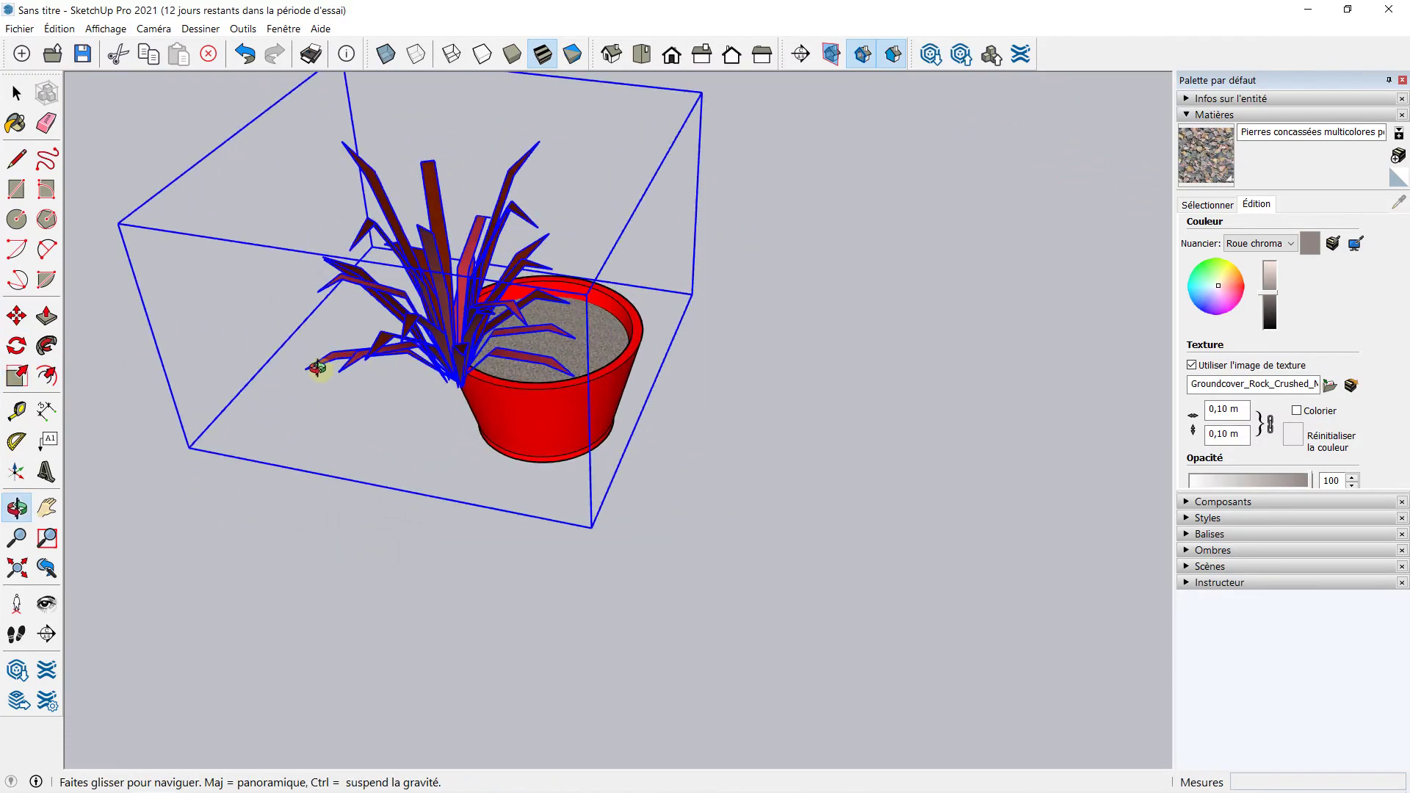
Move the phormium from the pot rim toward the pot's centre and nudge its base.
scroll(446, 345, up, 3)
click(16, 316)
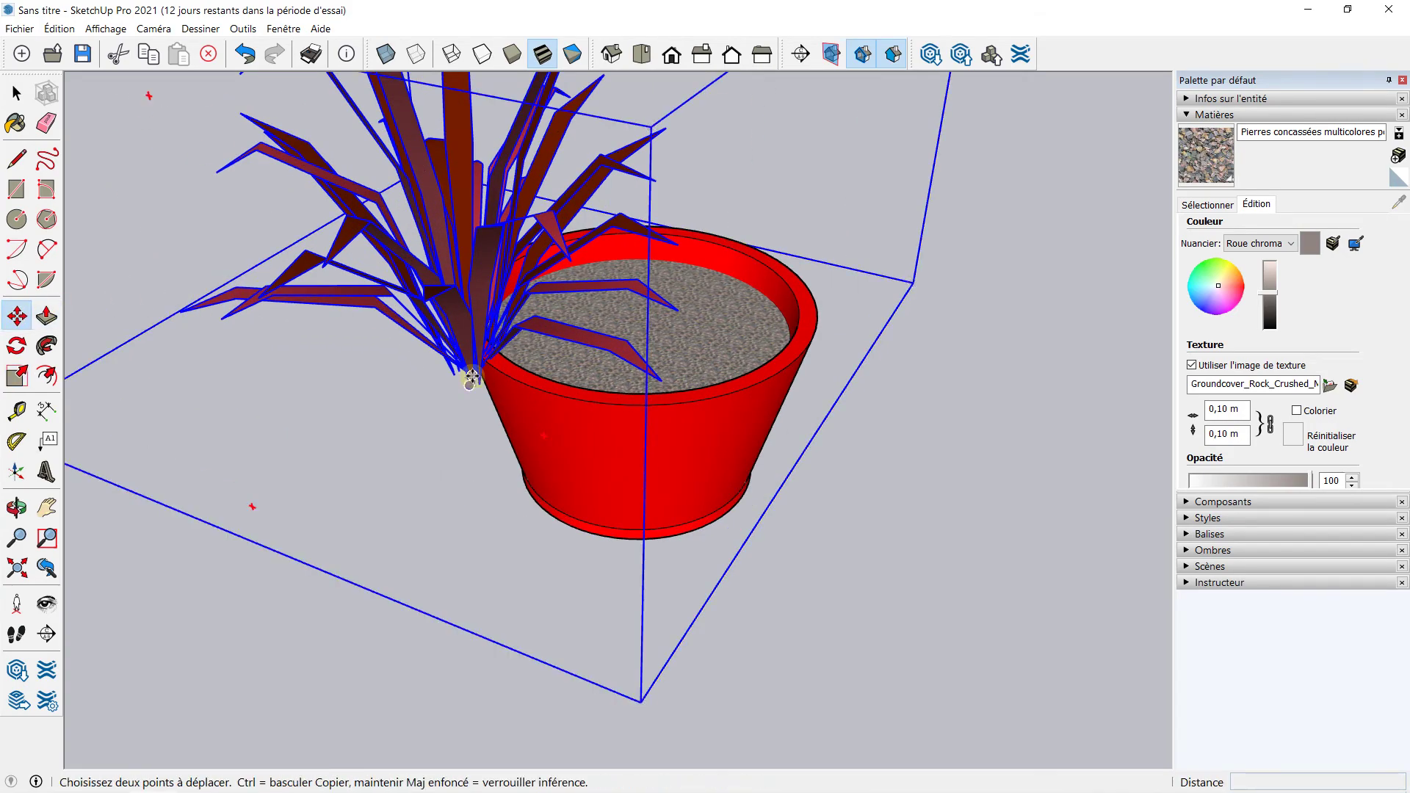
drag(474, 376, 643, 331)
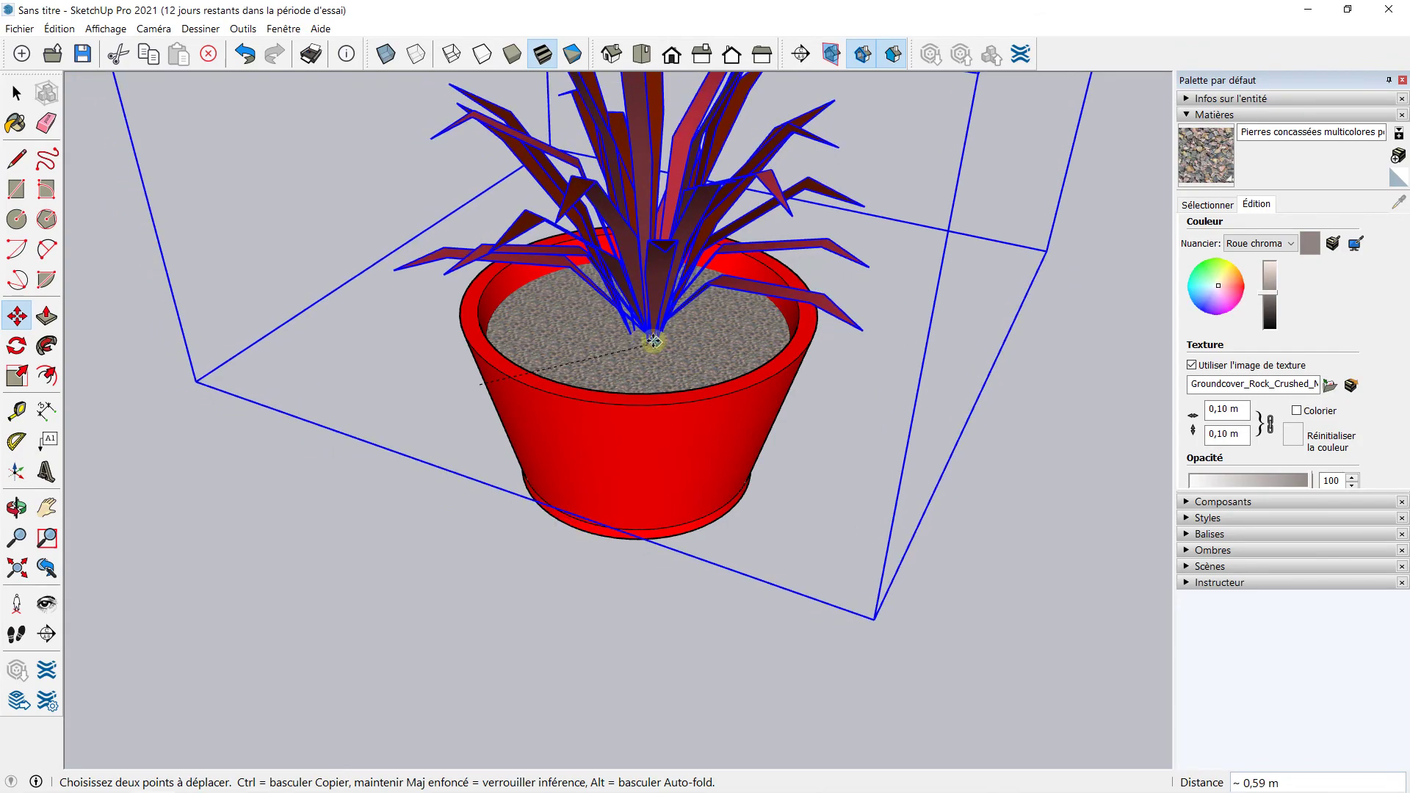
scroll(642, 332, up, 2)
scroll(636, 250, up, 2)
scroll(588, 338, up, 3)
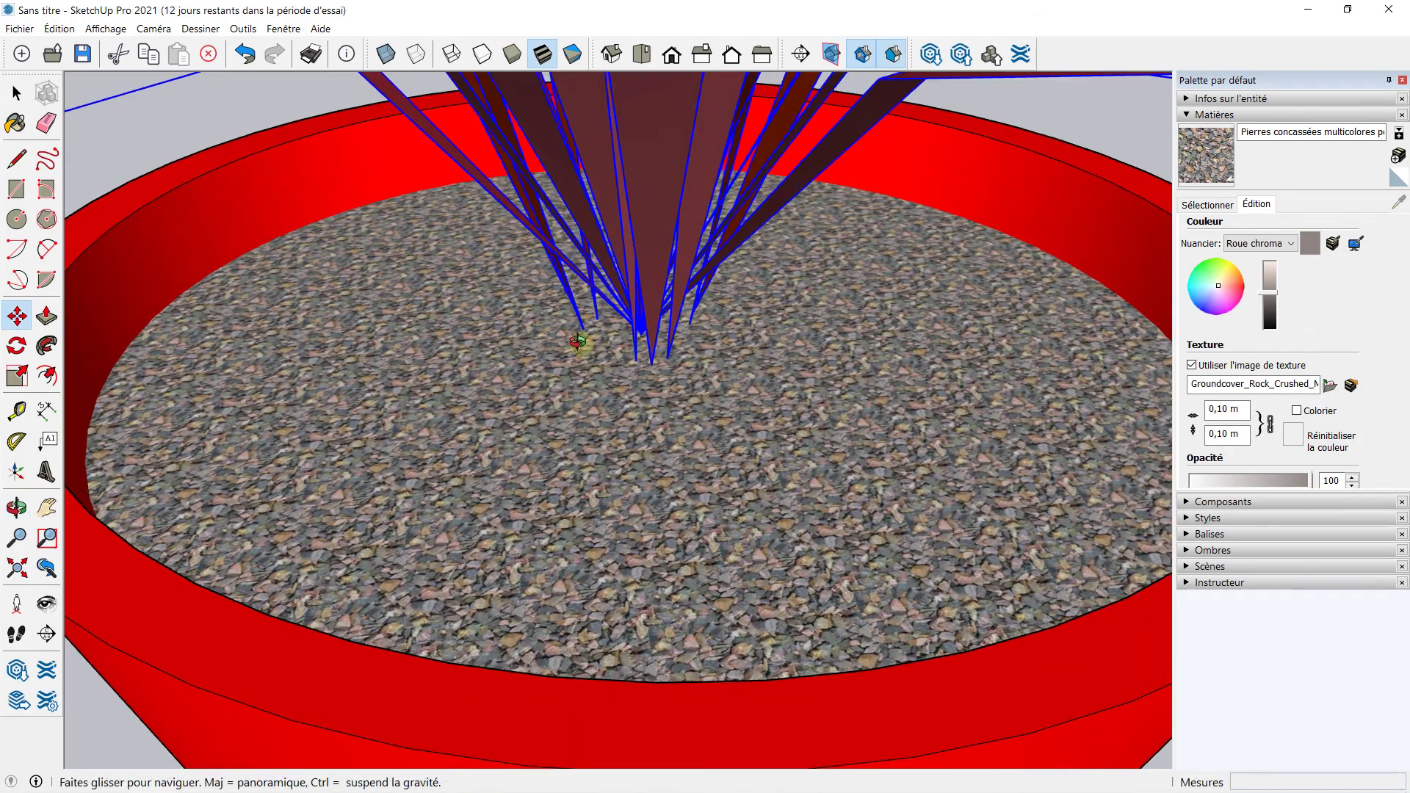
scroll(467, 269, up, 2)
drag(539, 274, 521, 293)
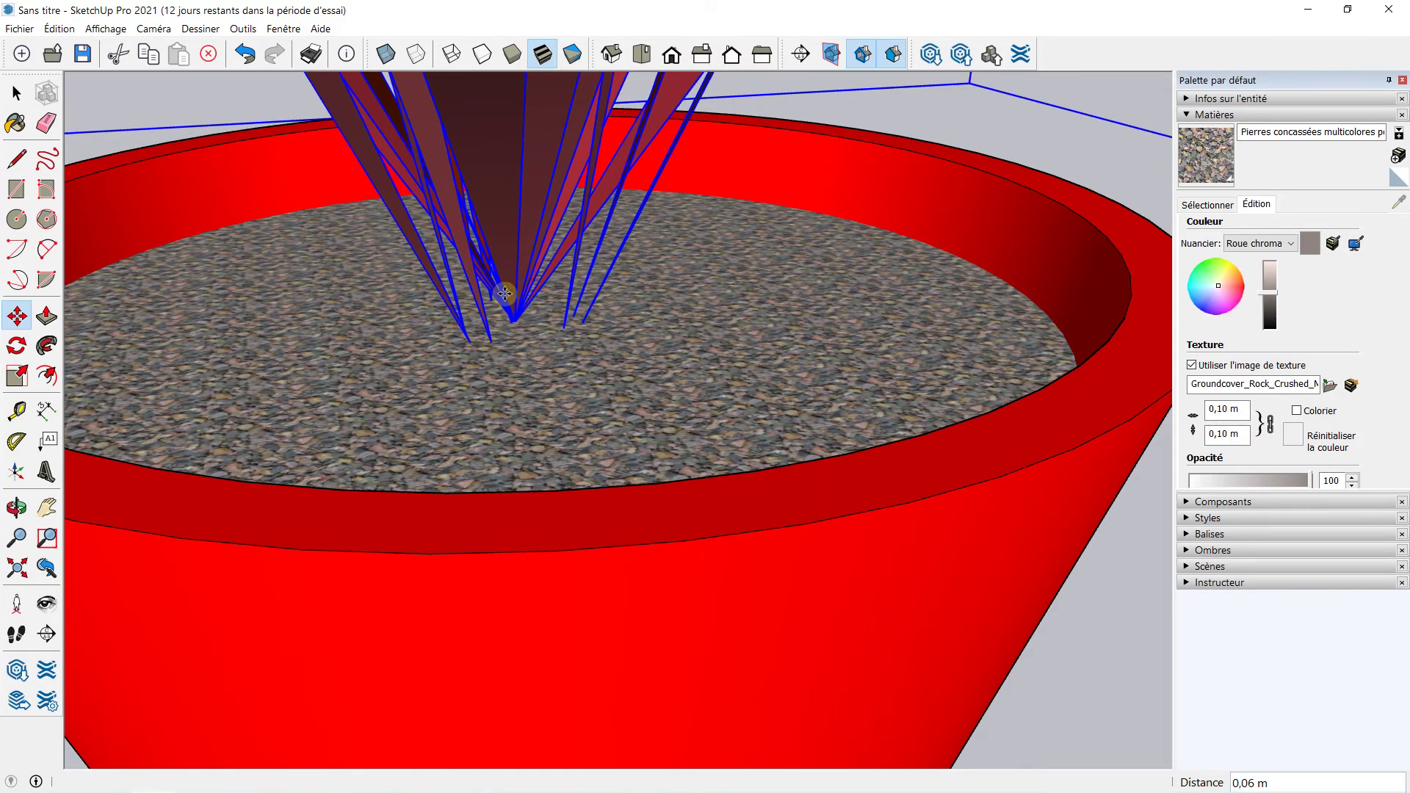
drag(521, 293, 505, 305)
Shift the plant 0,10 m along the red axis while viewing down into the pot.
scroll(505, 306, down, 4)
scroll(505, 305, down, 2)
mouse_move(389, 303)
middle_down()
mouse_move(781, 284)
mouse_move(529, 357)
mouse_move(509, 349)
middle_up()
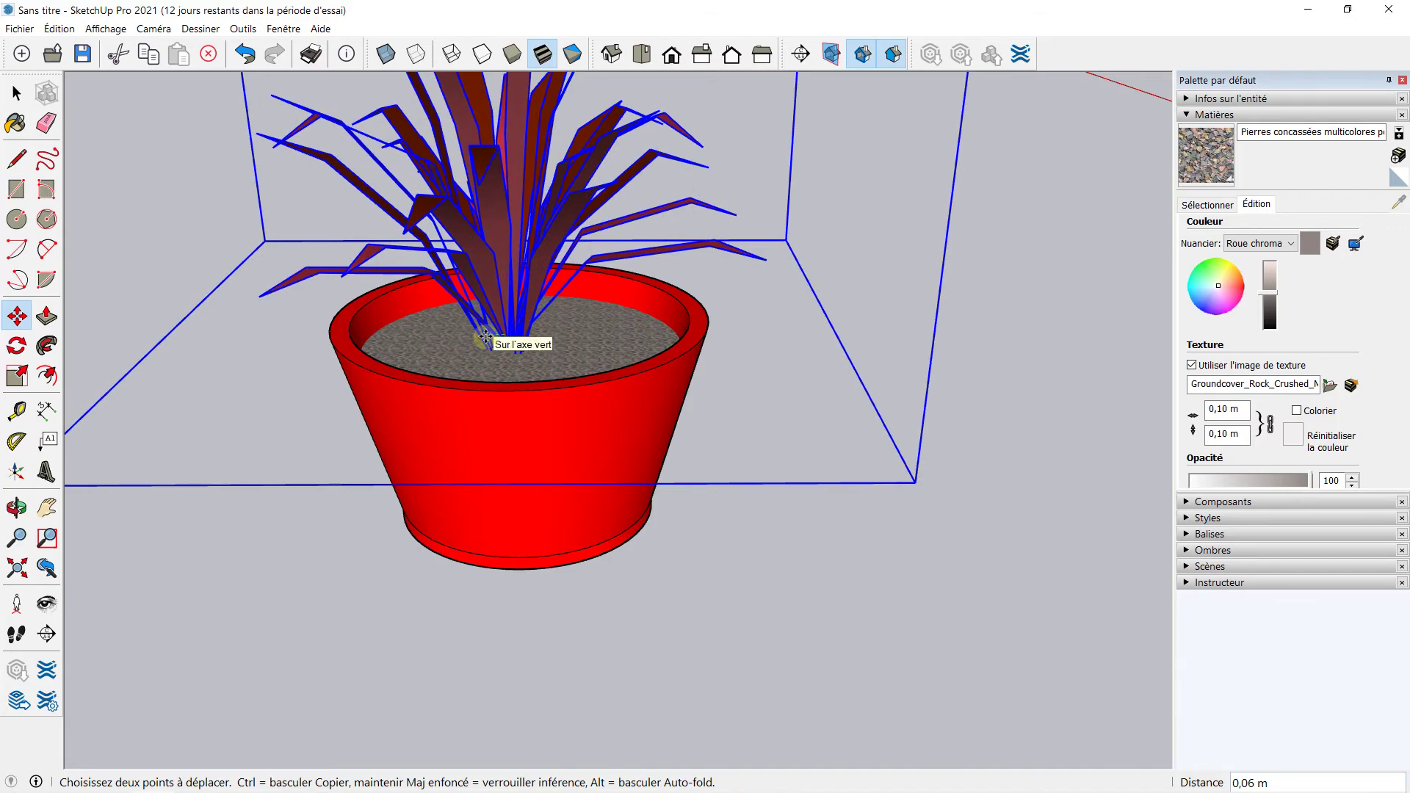
scroll(493, 337, down, 3)
scroll(488, 338, down, 1)
middle_drag(488, 338, 529, 493)
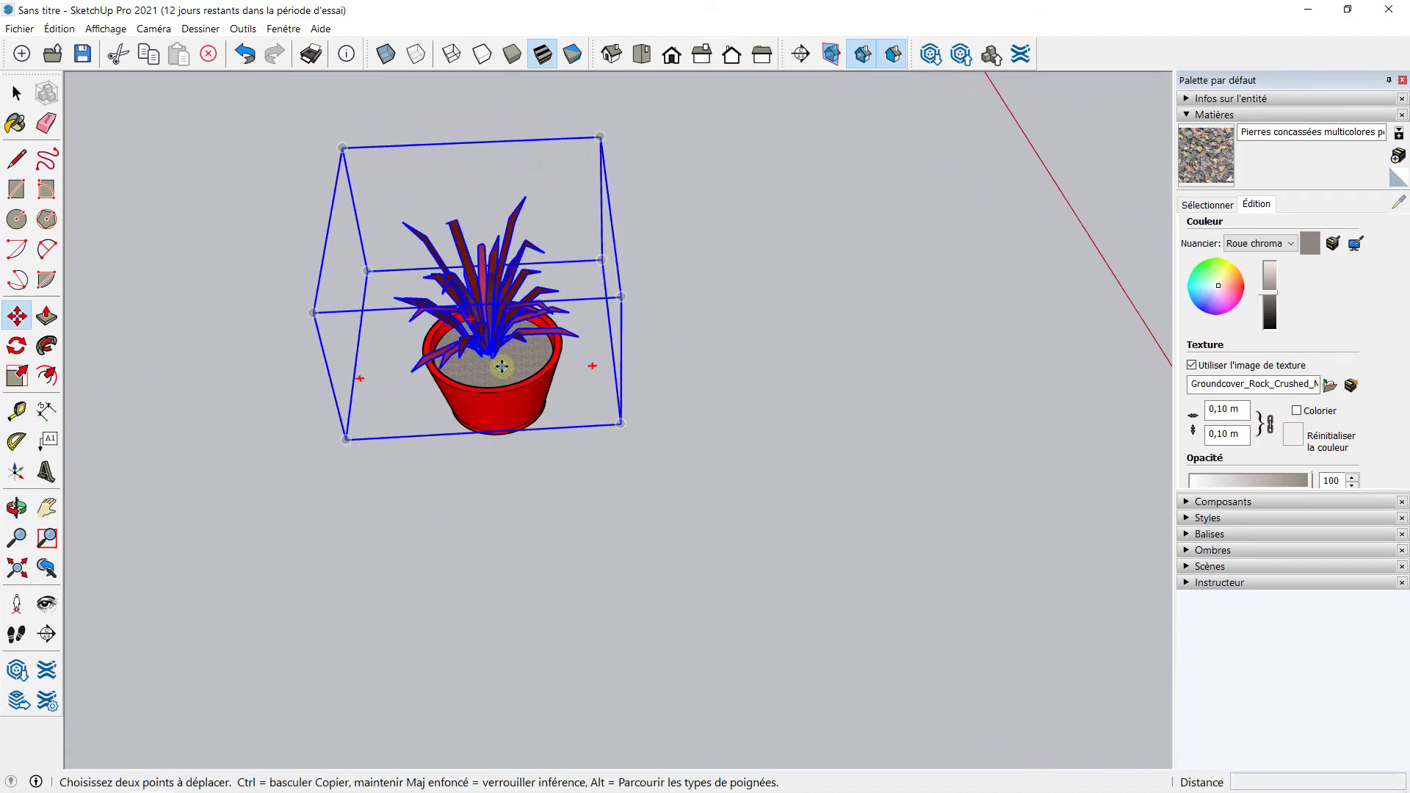
scroll(487, 351, up, 4)
click(487, 351)
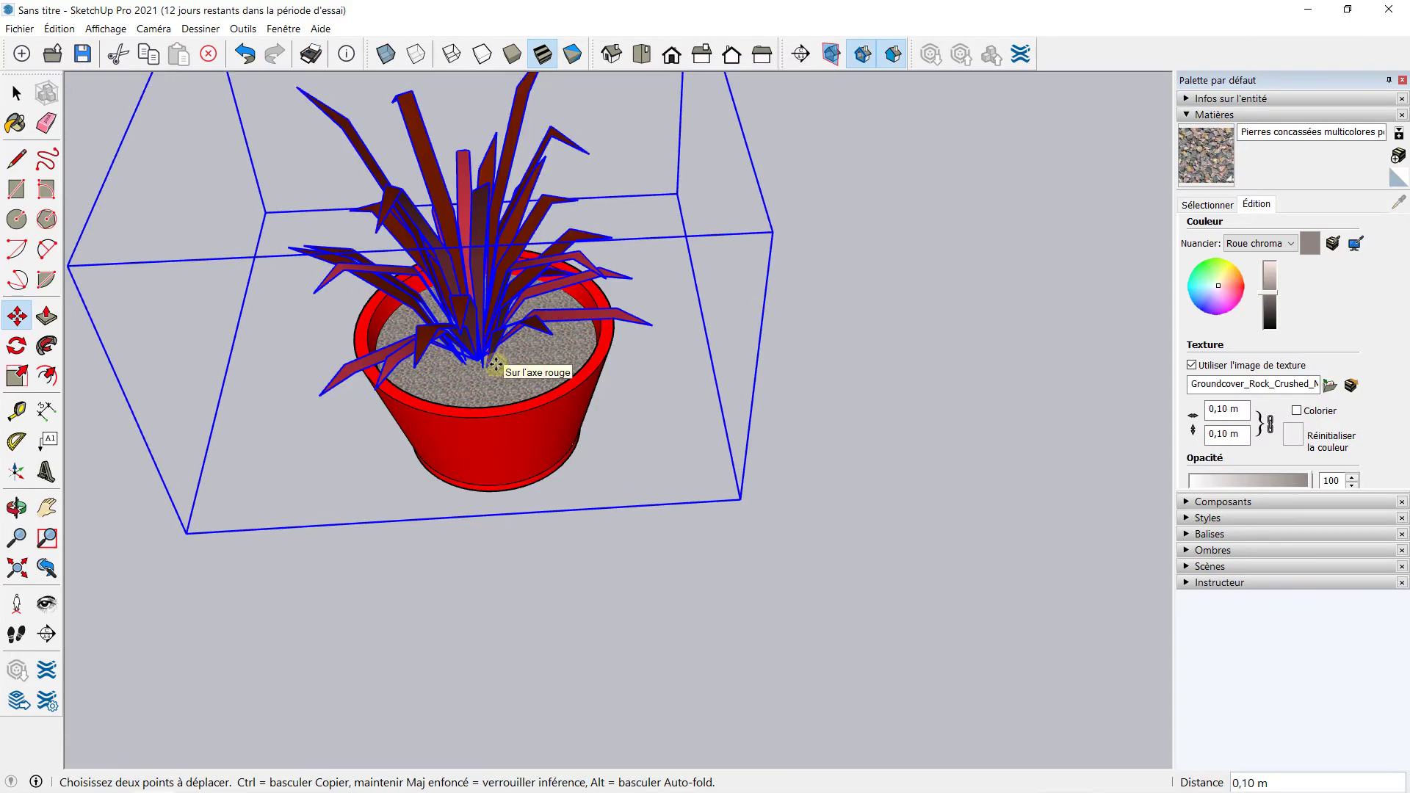
click(497, 364)
Fine-tune the plant's position so its base sits at the centre of the gravel.
mouse_move(496, 364)
middle_down()
mouse_move(730, 327)
mouse_move(739, 390)
middle_up()
scroll(543, 440, up, 3)
click(543, 441)
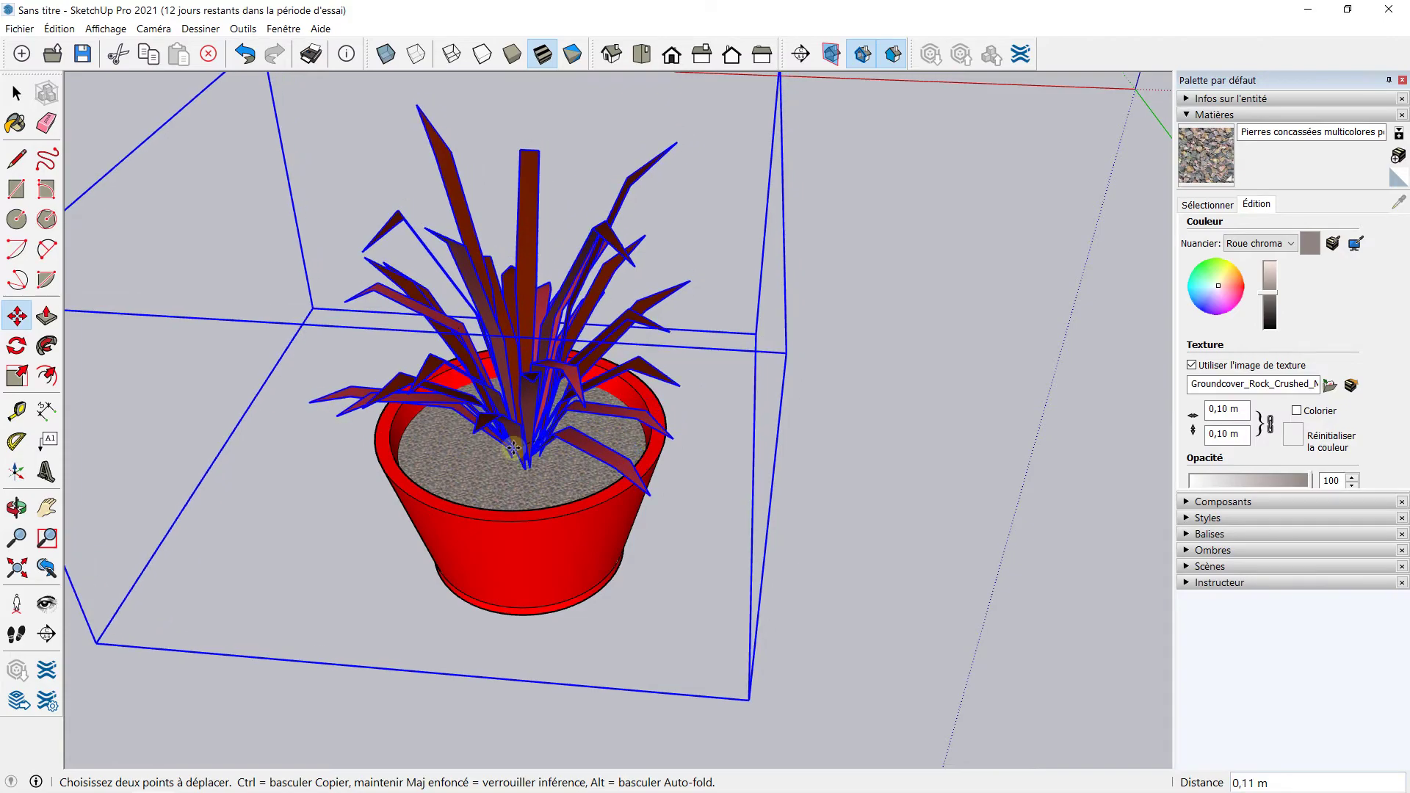
click(509, 449)
middle_drag(611, 410, 534, 393)
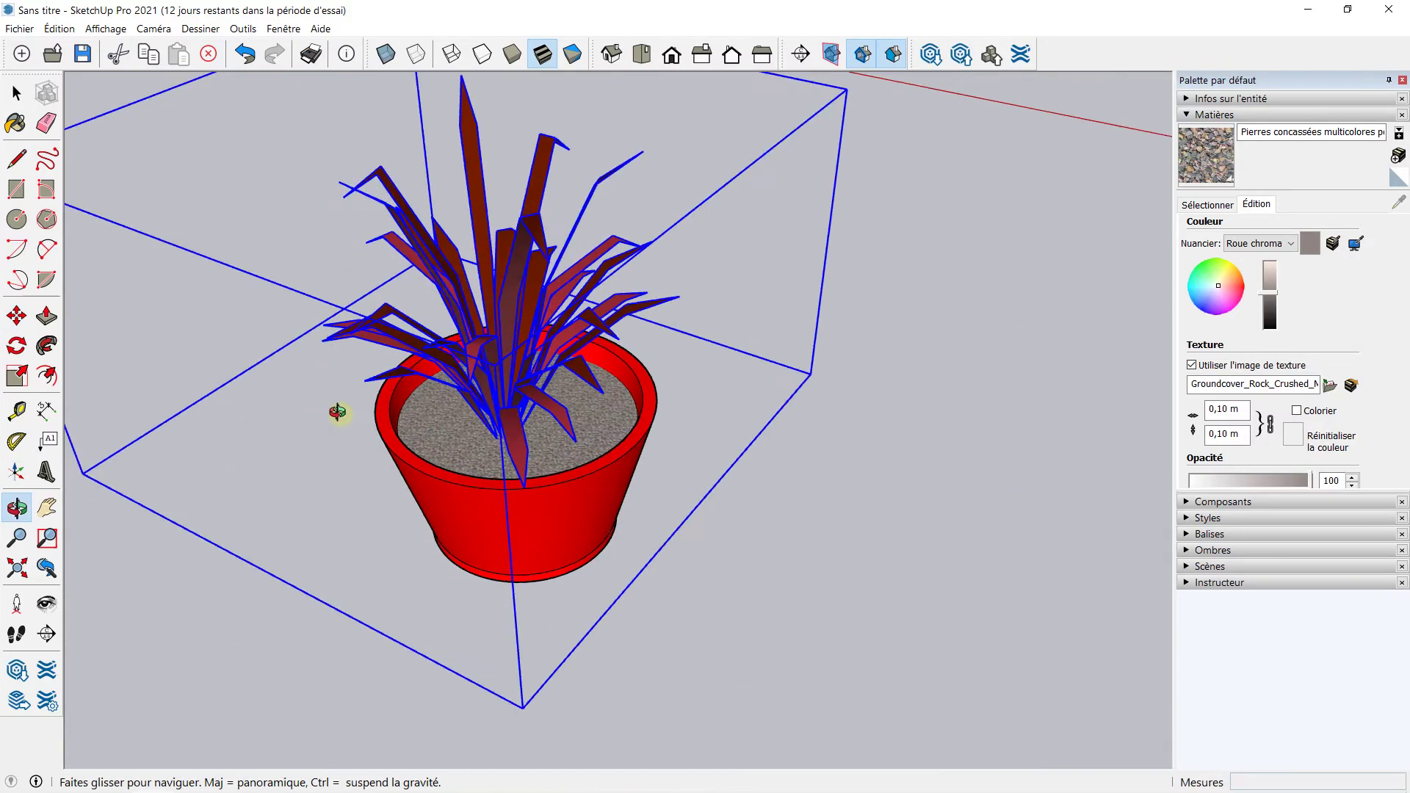
scroll(534, 392, up, 3)
click(534, 390)
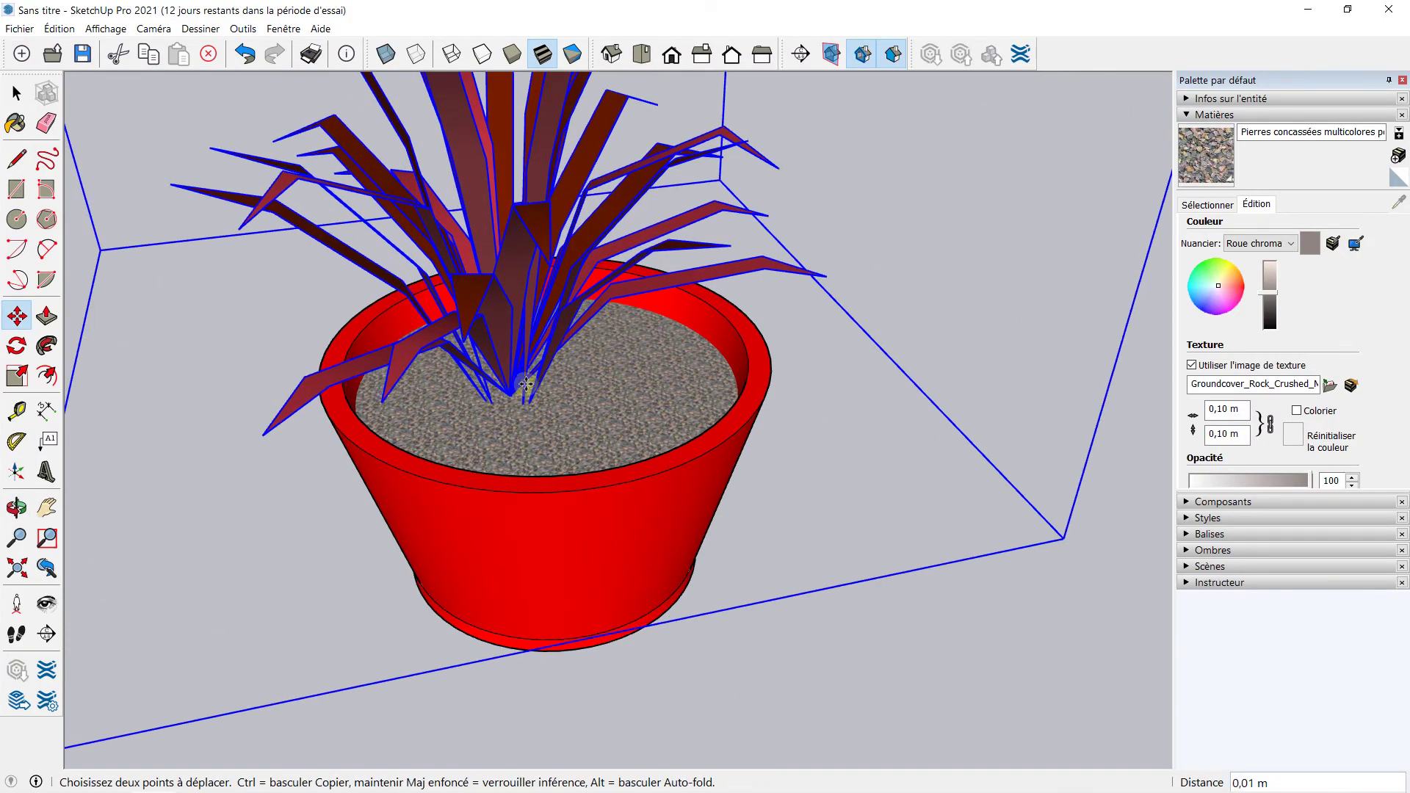
scroll(543, 388, up, 2)
click(547, 387)
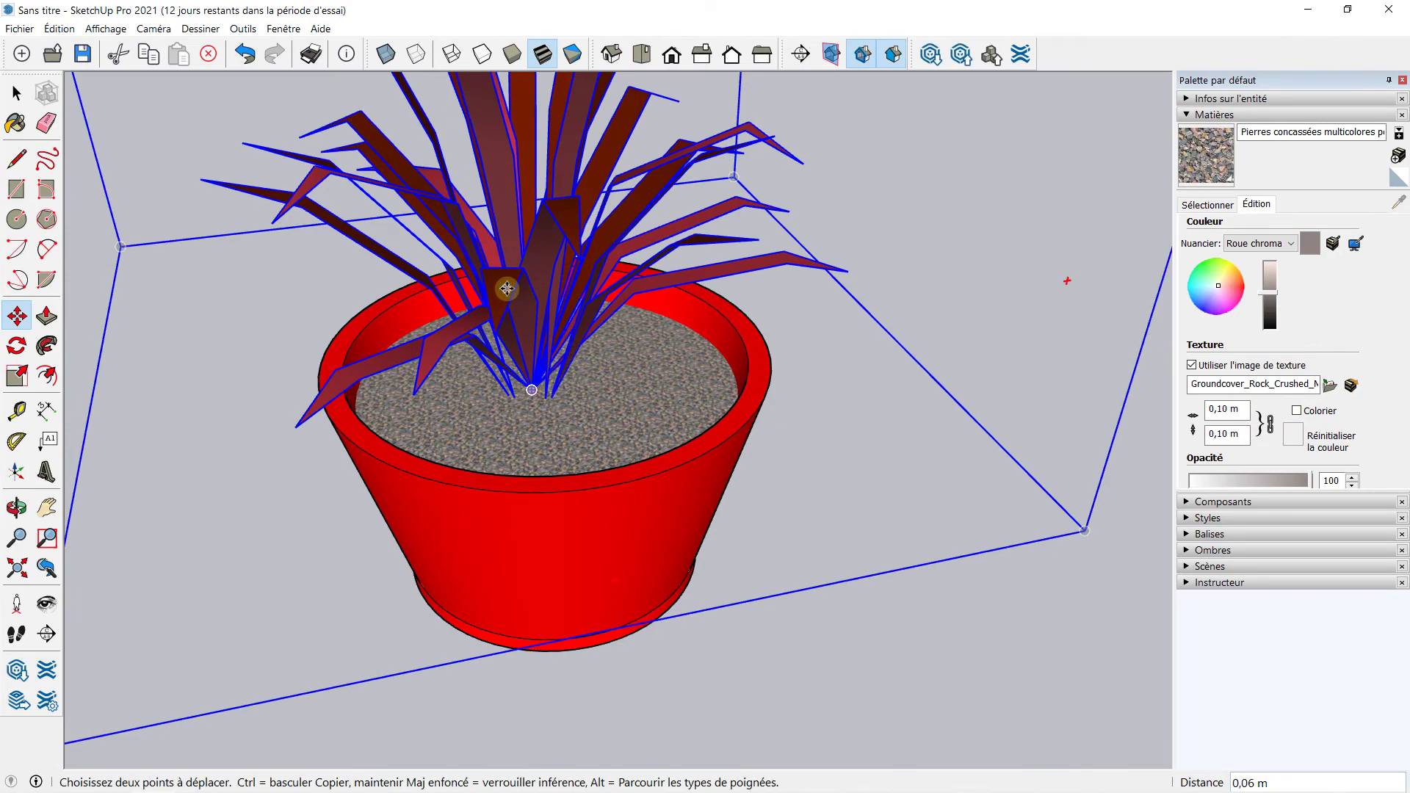
scroll(510, 279, down, 2)
middle_drag(515, 245, 518, 372)
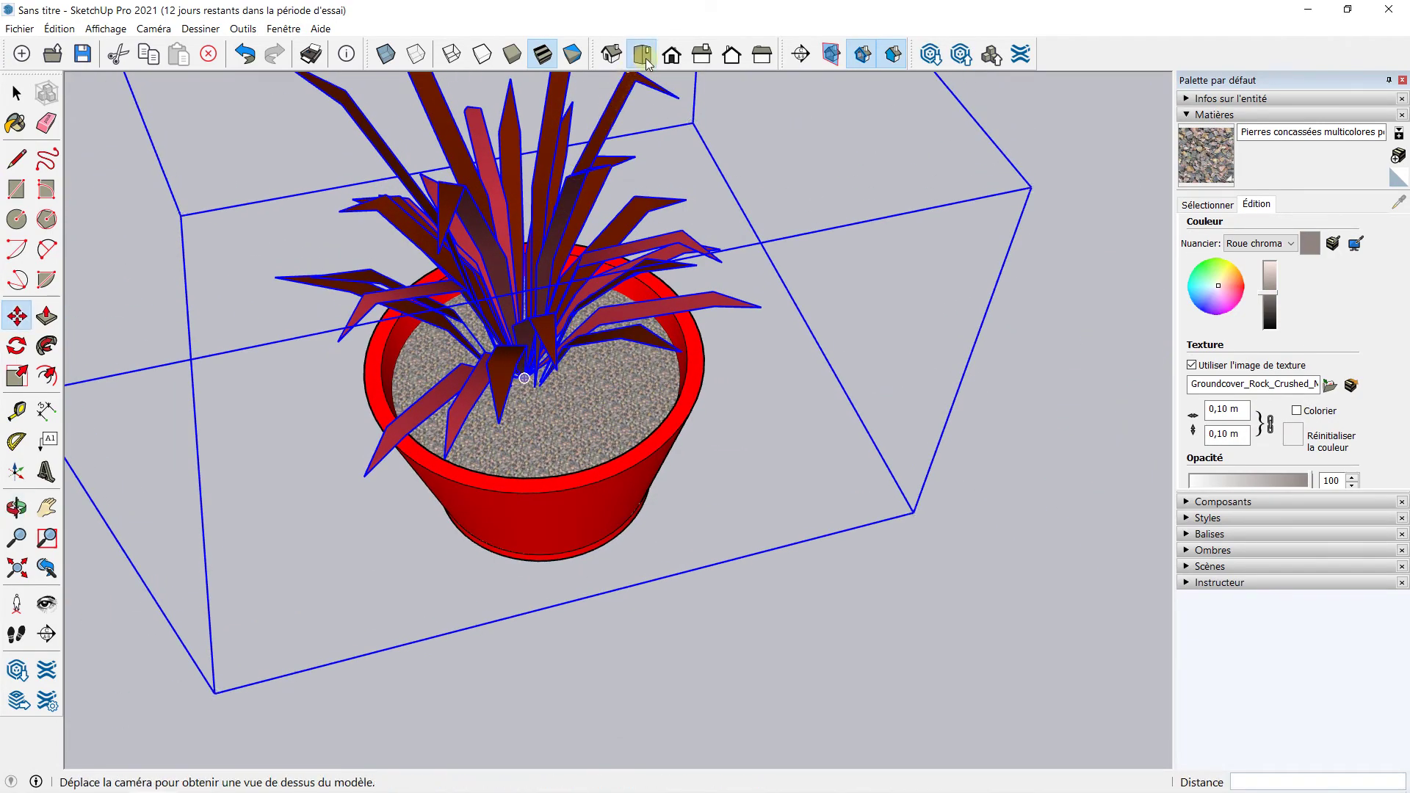
Check the phormium's centring in the pot from the Top view.
click(641, 55)
scroll(585, 381, down, 3)
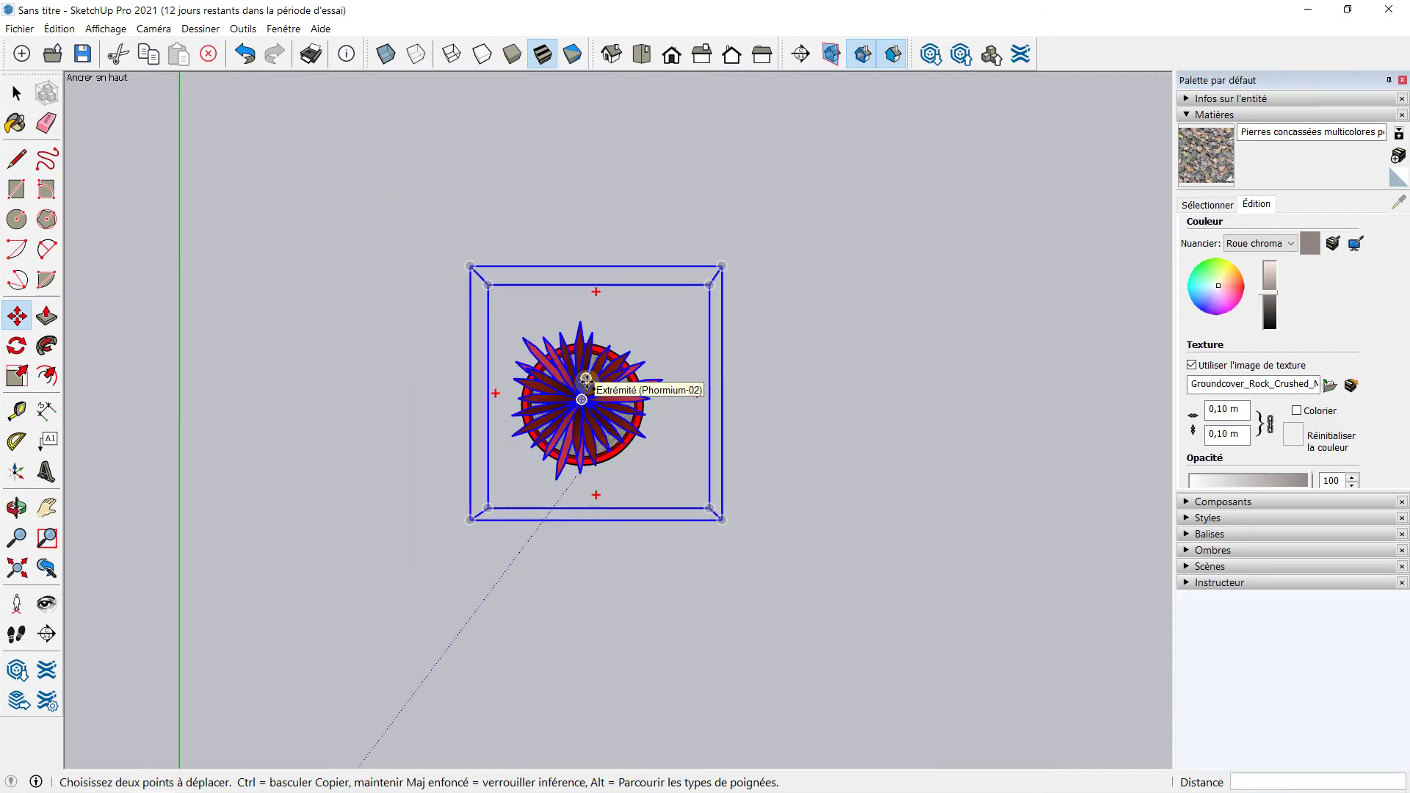
middle_drag(585, 381, 571, 383)
scroll(571, 383, up, 3)
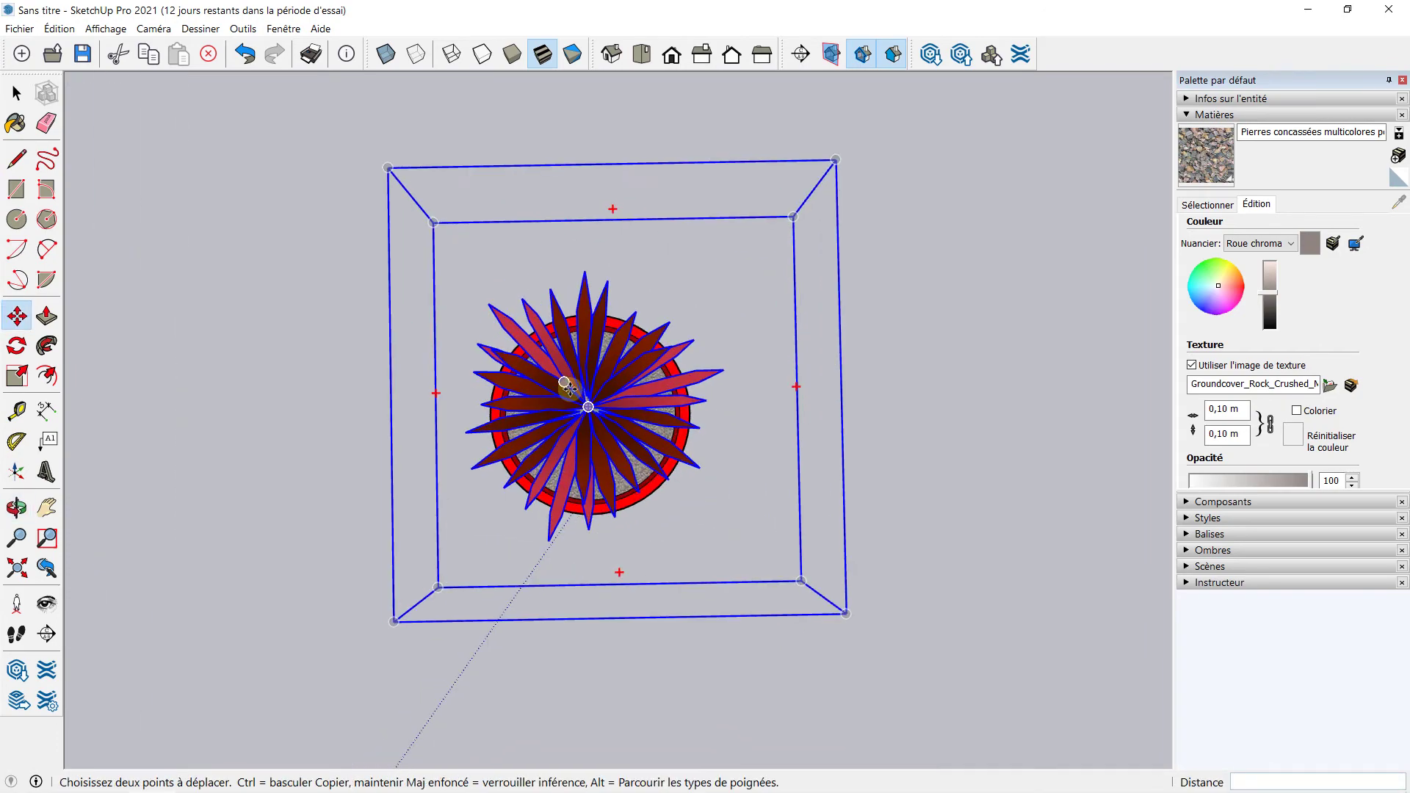
Deselect the plant and orbit back to a low side view of the potted phormium.
click(16, 93)
click(334, 295)
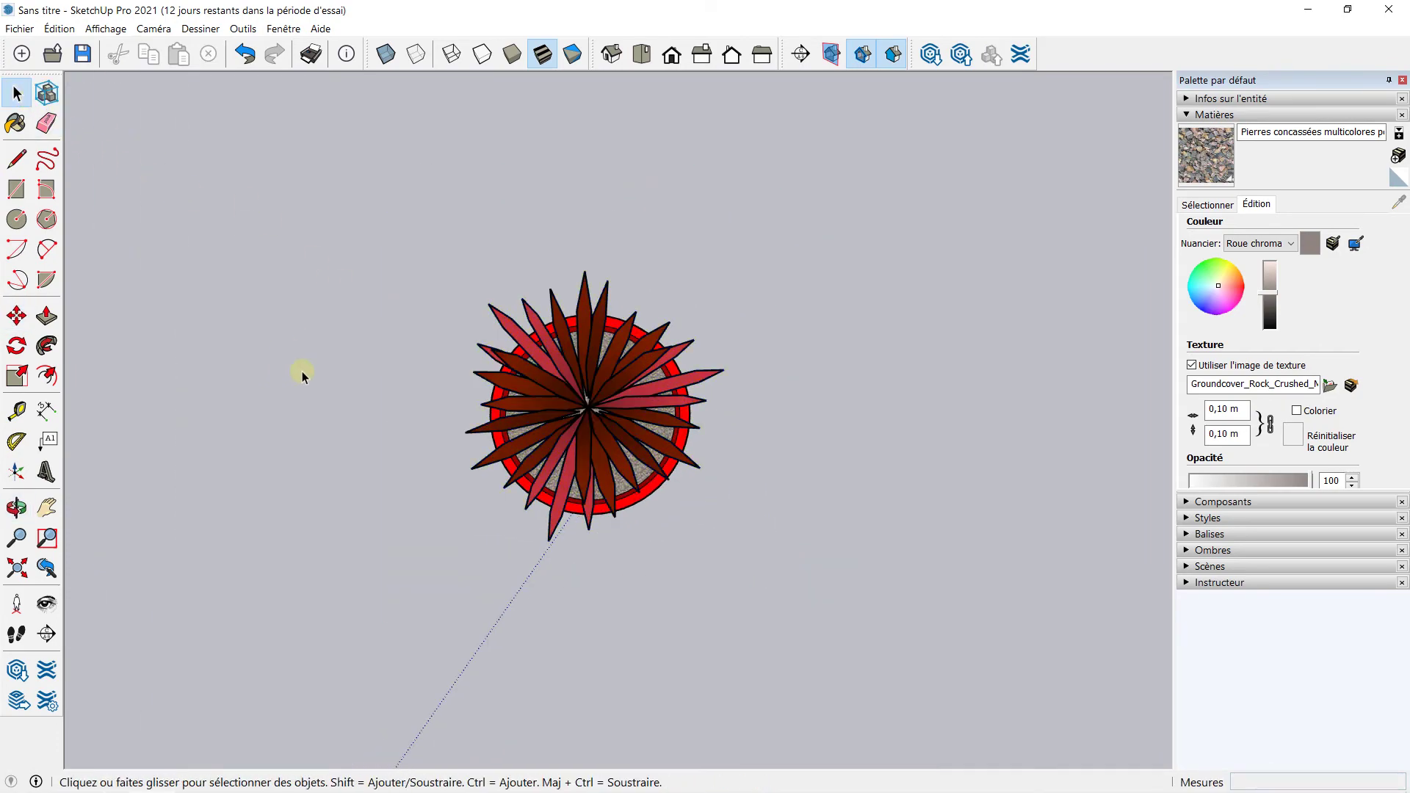
middle_drag(284, 372, 603, 273)
scroll(602, 274, up, 3)
middle_drag(624, 220, 608, 356)
mouse_move(608, 356)
mouse_down()
mouse_move(701, 286)
mouse_move(629, 607)
mouse_move(653, 226)
mouse_move(681, 526)
mouse_move(585, 482)
mouse_up()
key(space)
middle_drag(584, 481, 588, 525)
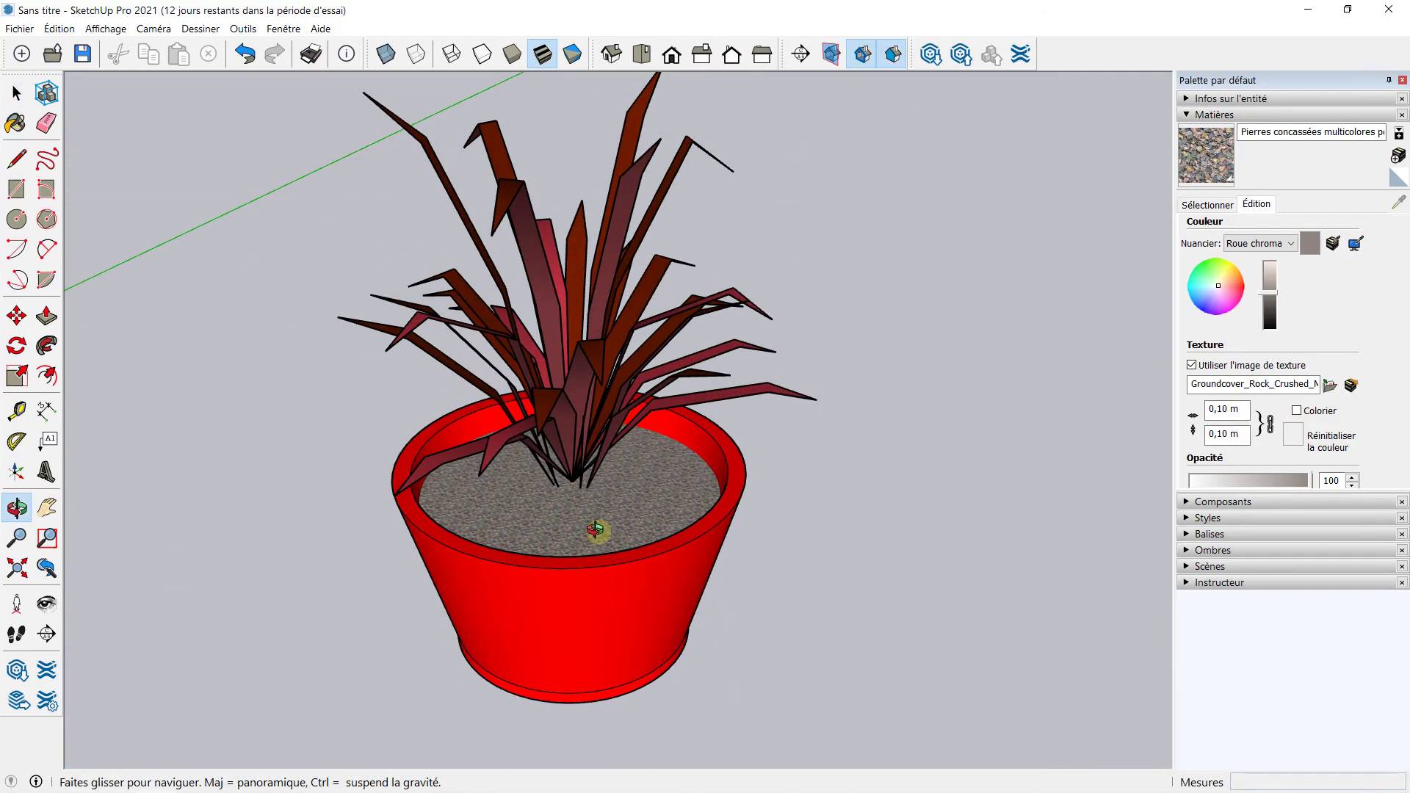
scroll(620, 482, down, 3)
middle_drag(503, 450, 481, 316)
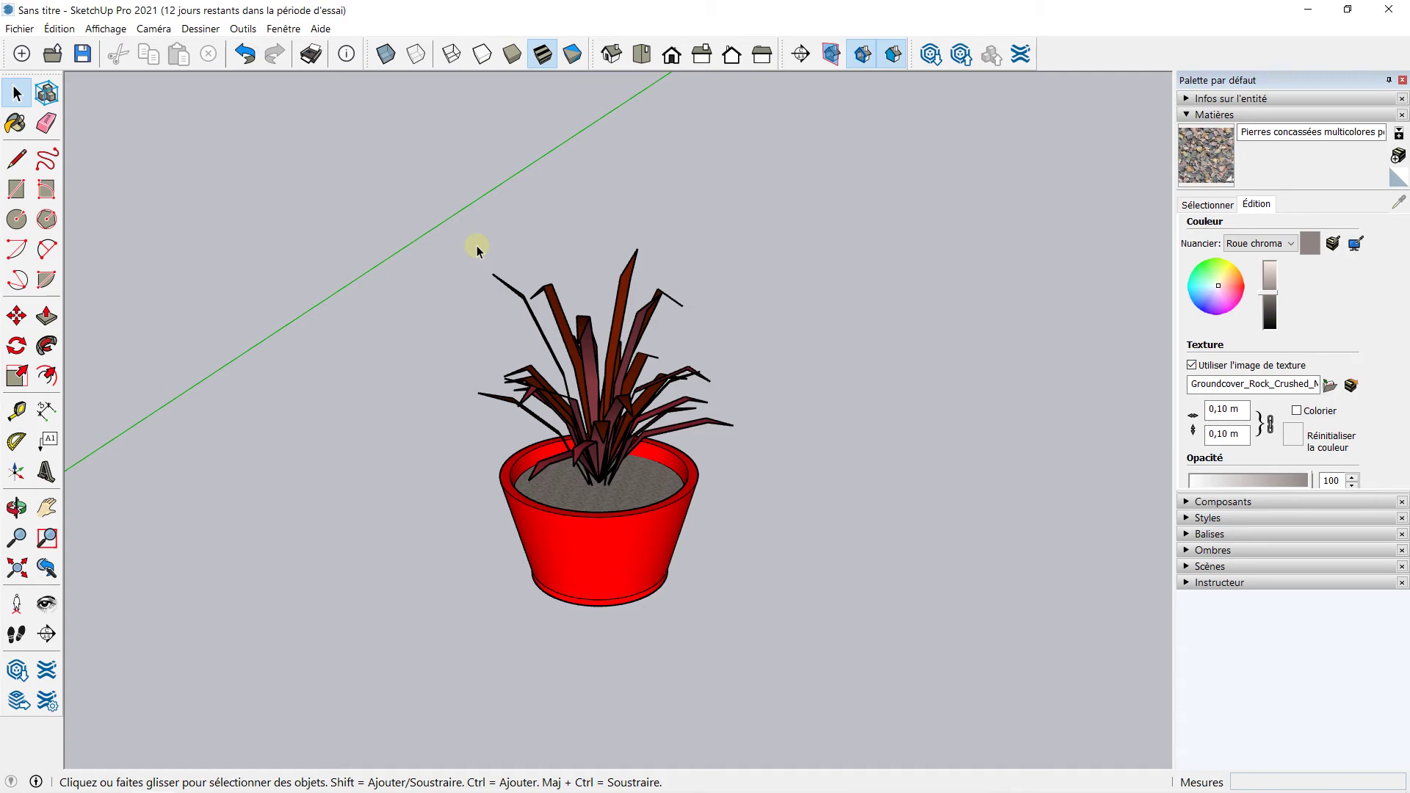
mouse_move(476, 251)
middle_down()
mouse_move(494, 264)
mouse_move(460, 236)
middle_up()
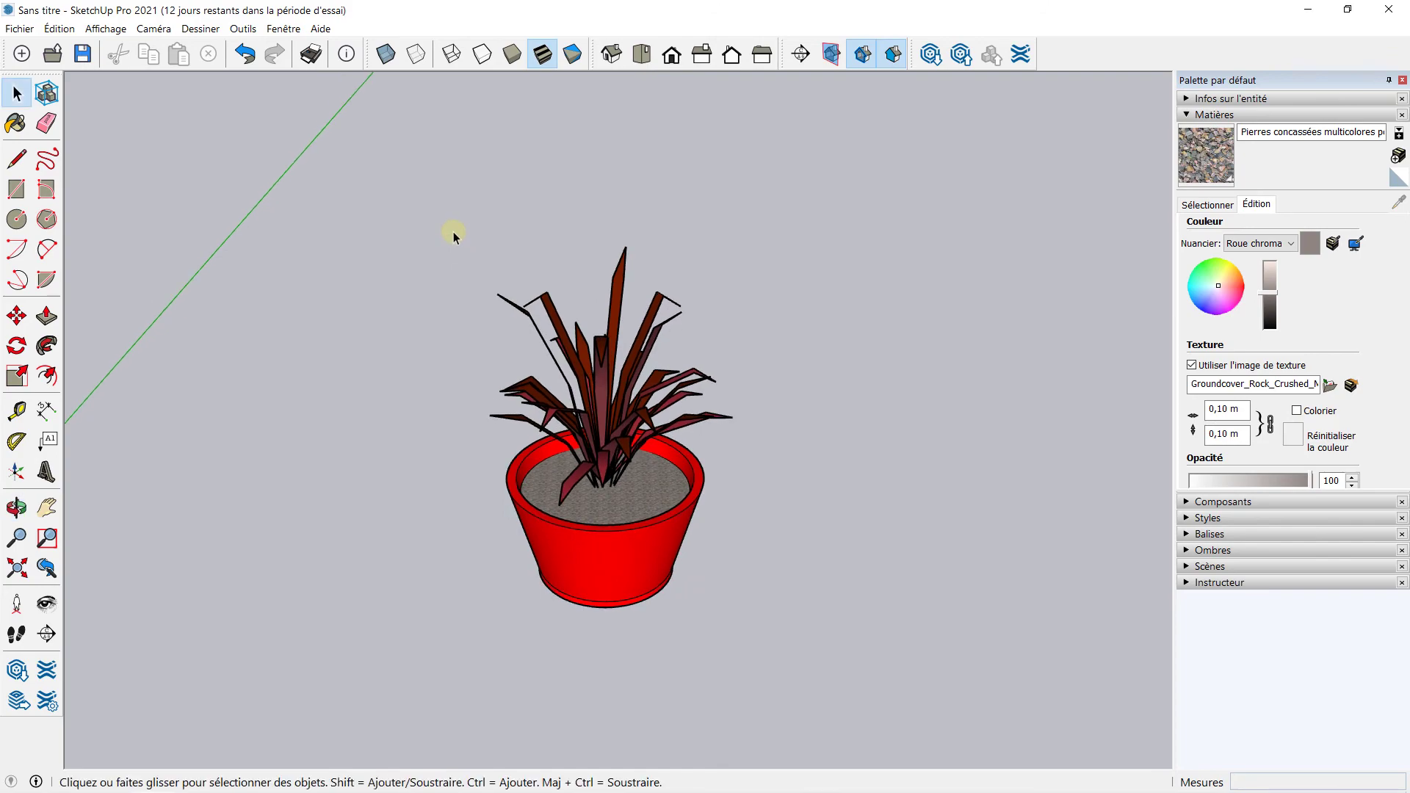